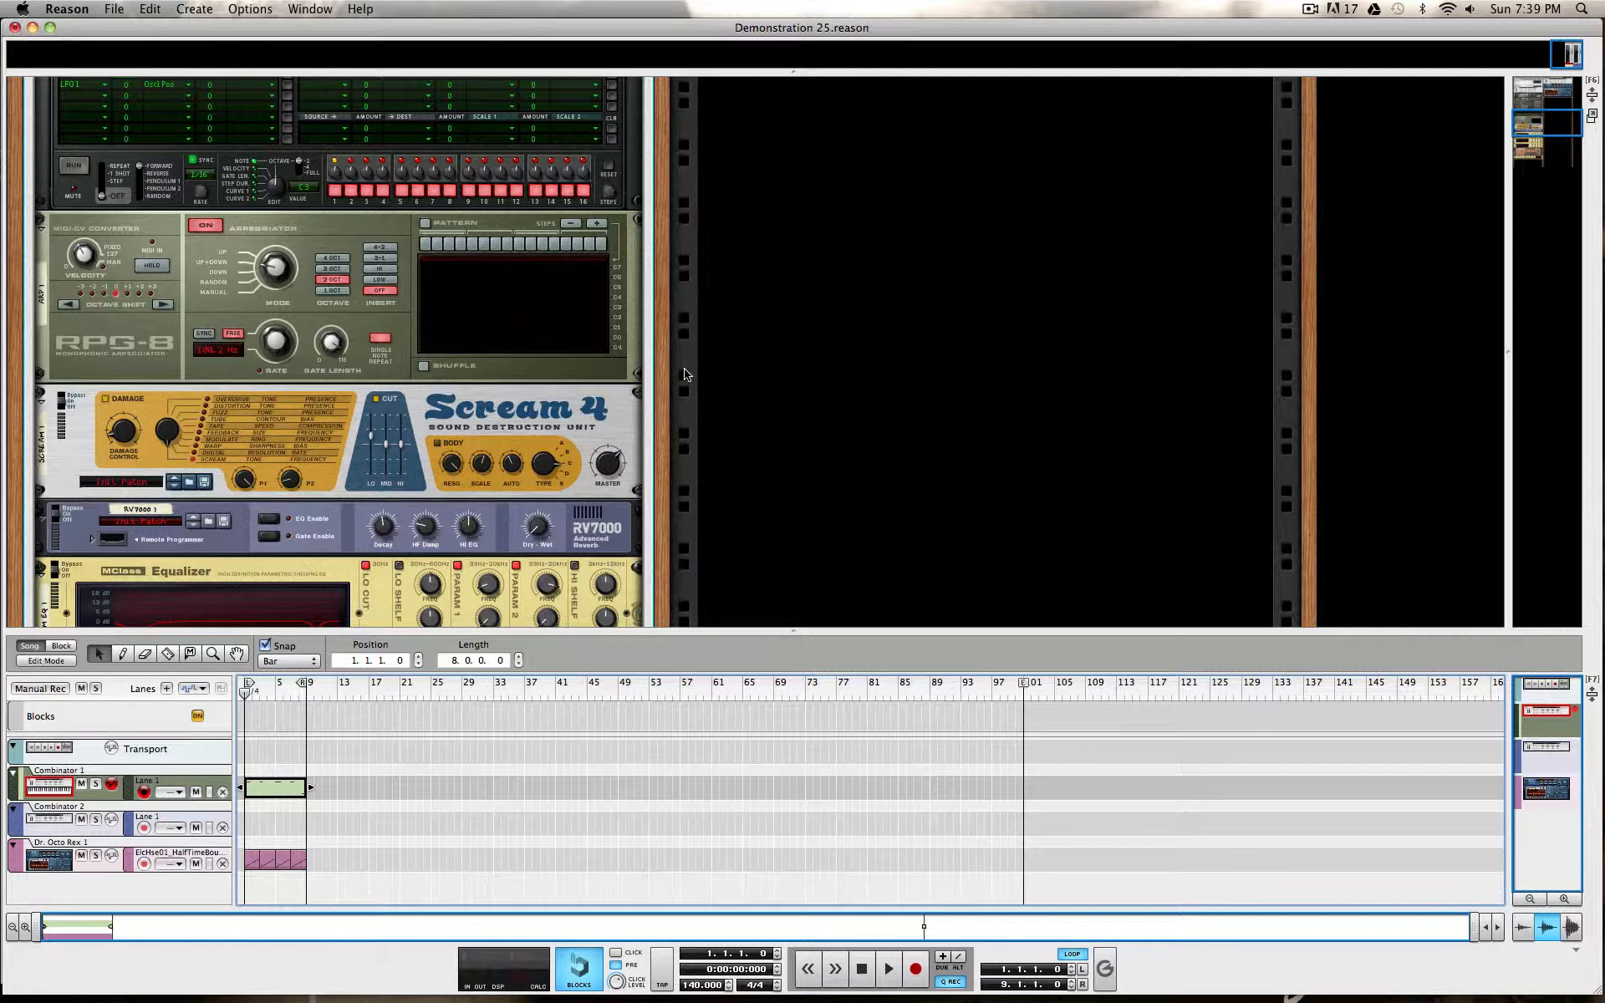
Examine the demo Combinator's devices on the rack front and their cable routing on the rear, down to the equalizers and The Echo.
scroll(527, 414, "up", 10)
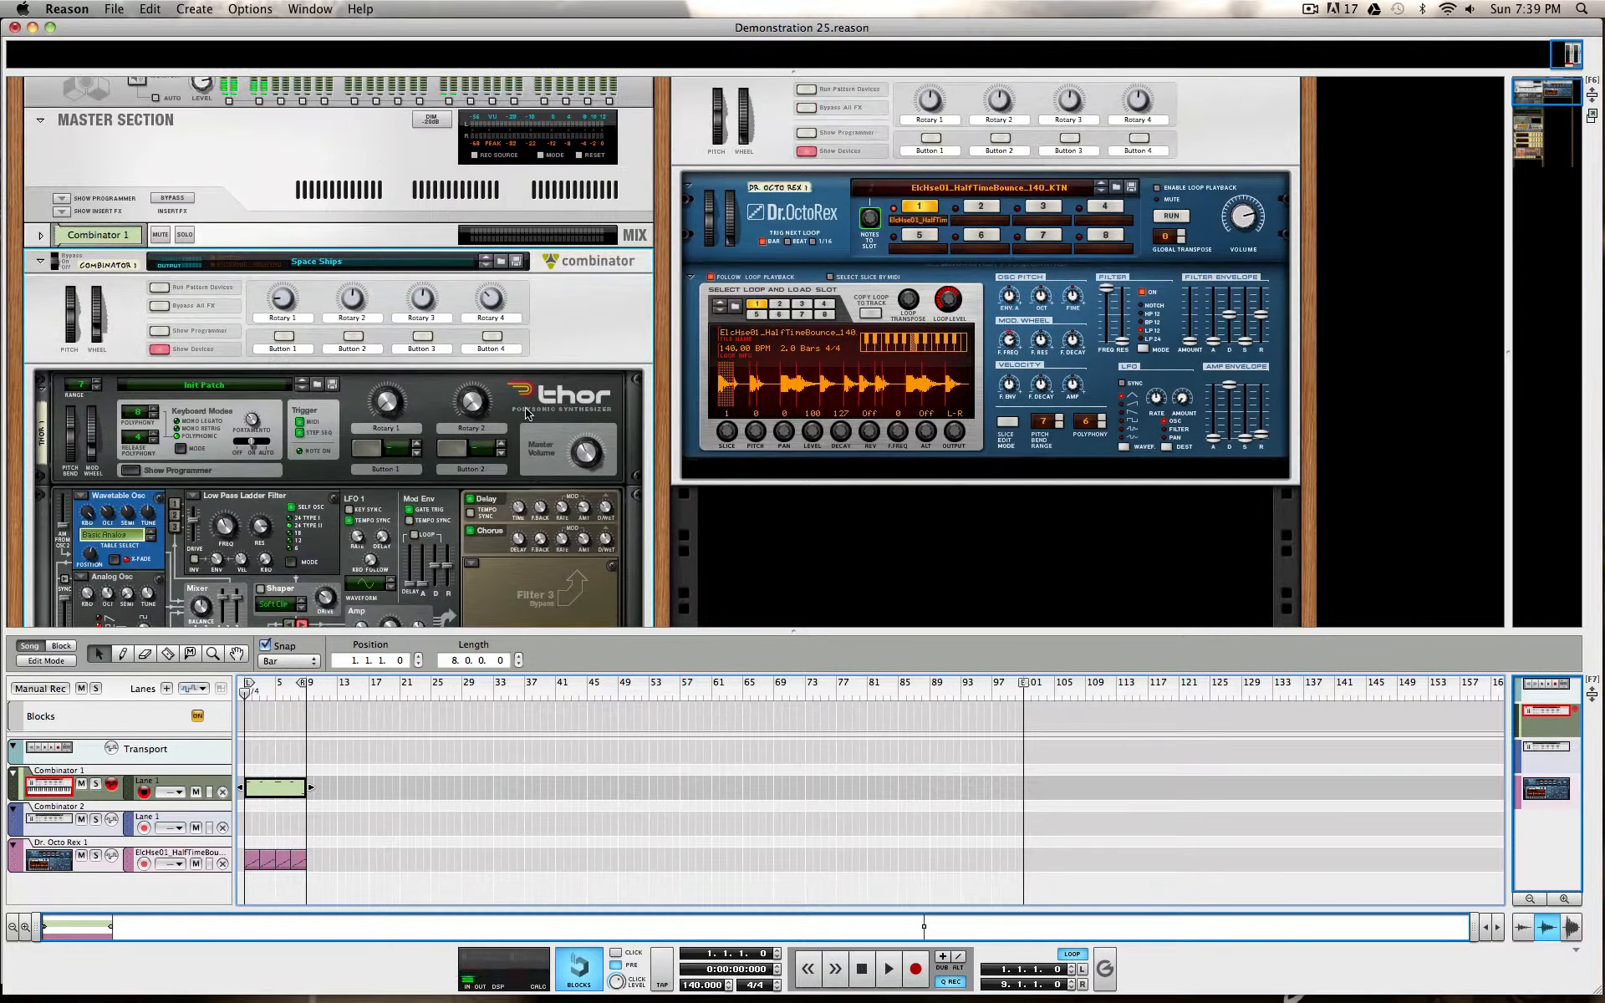
scroll(526, 414, "down", 8)
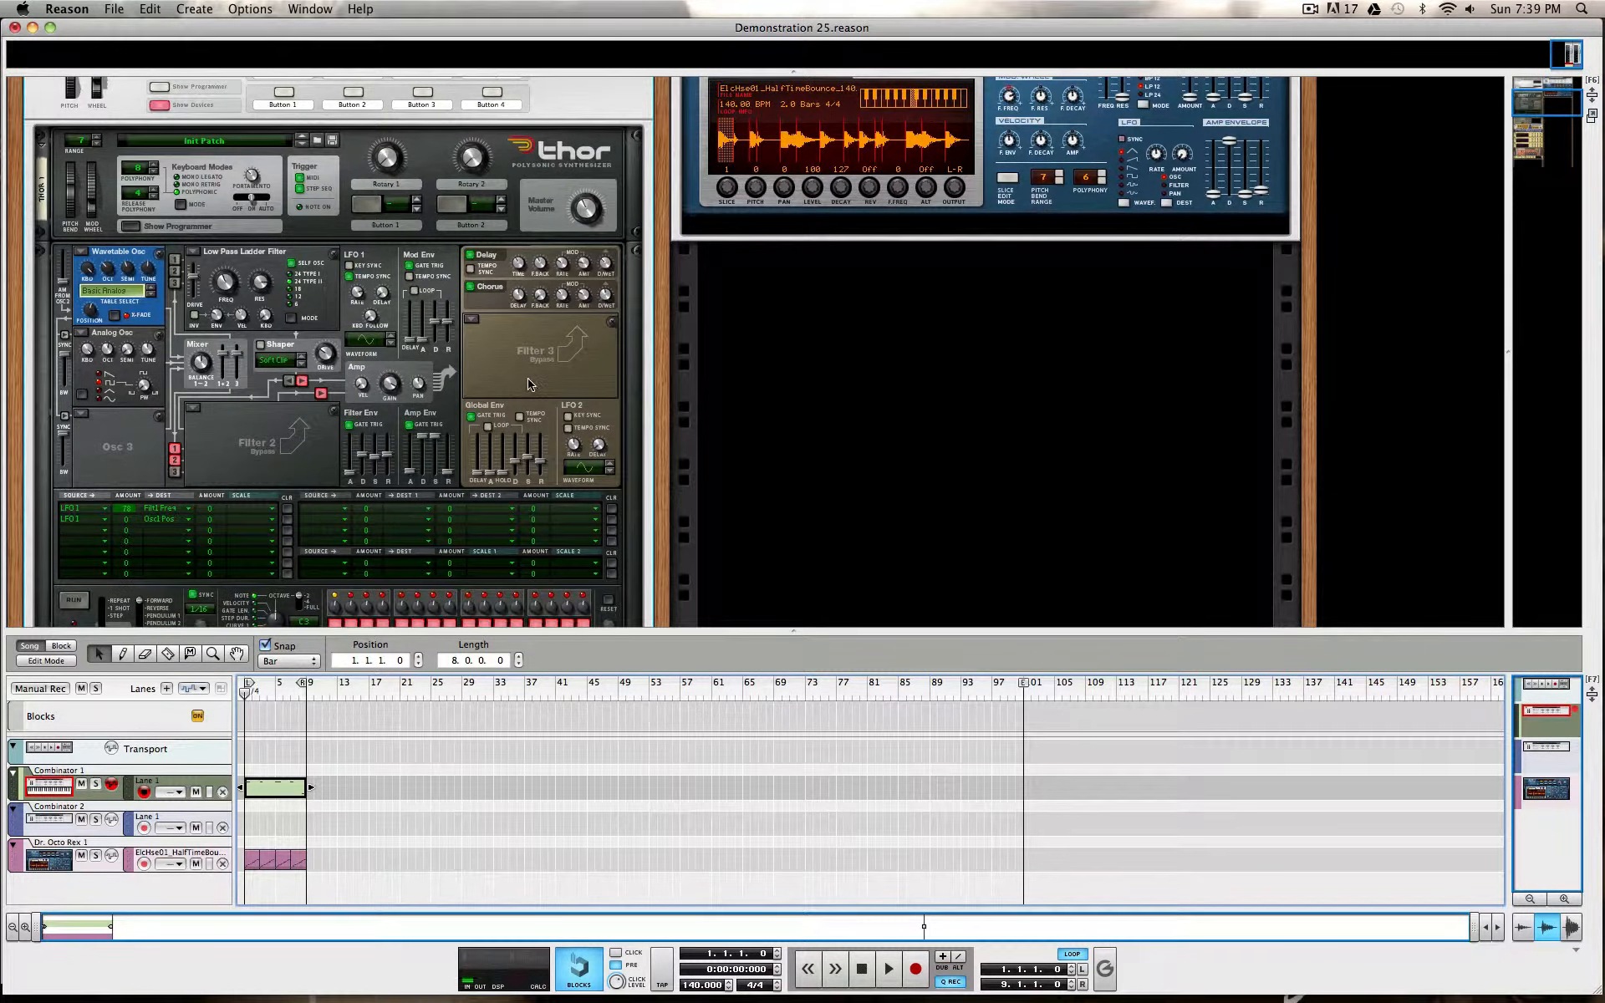
key("Tab")
scroll(527, 383, "down", 6)
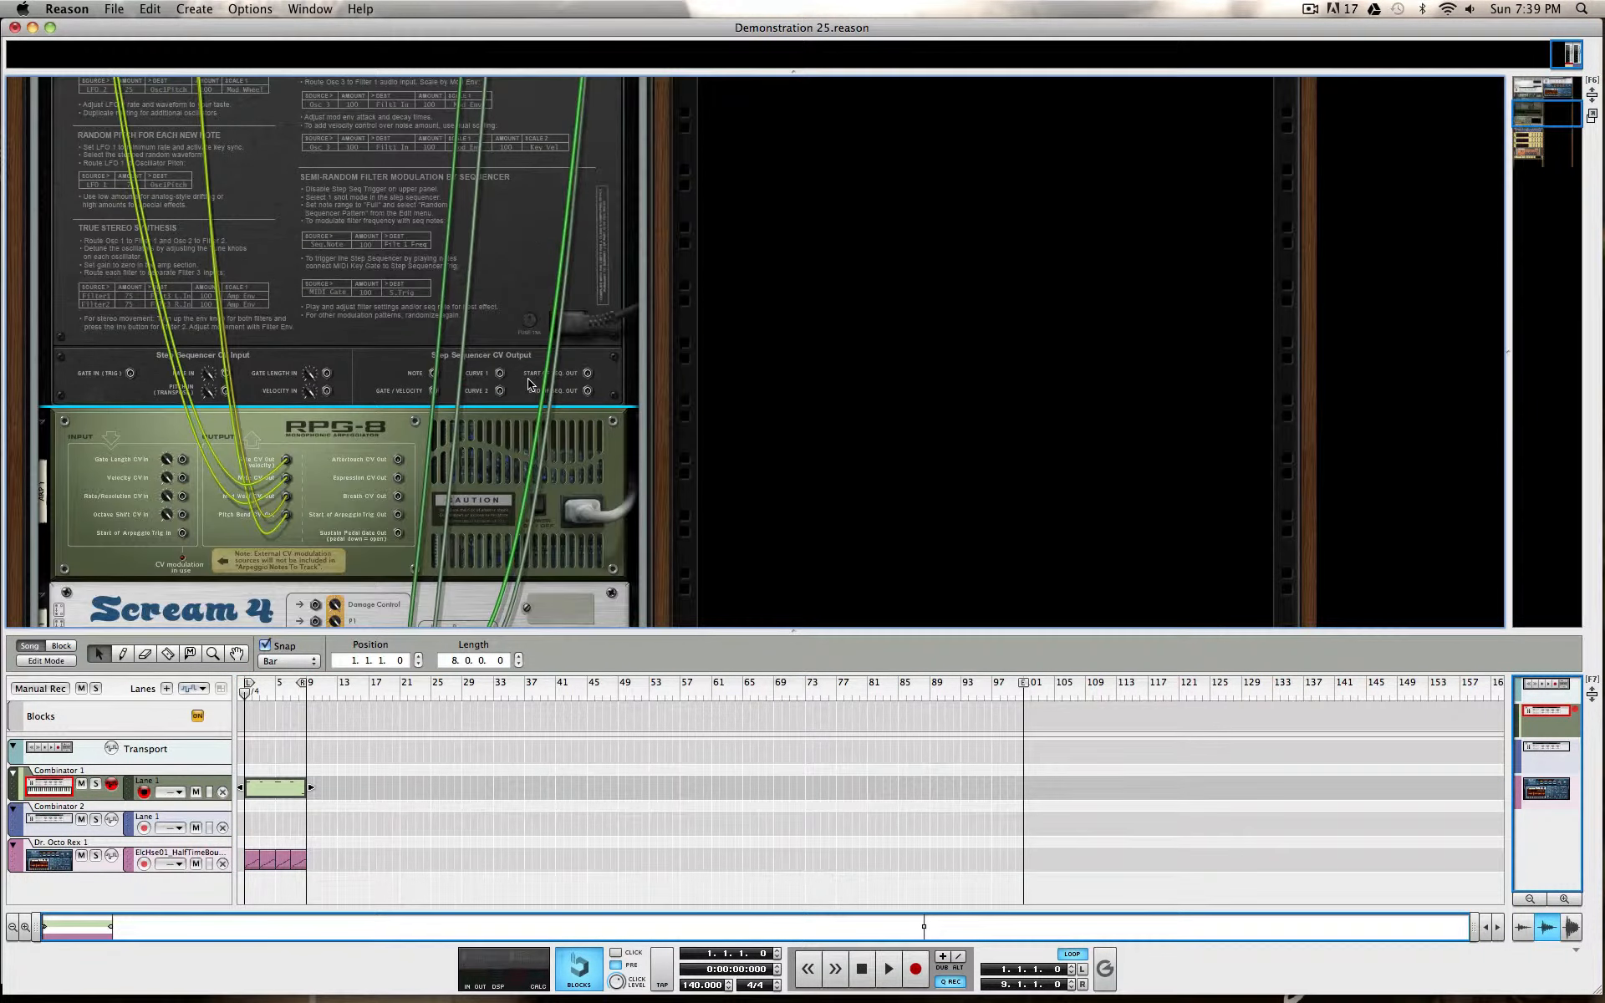
scroll(527, 384, "down", 12)
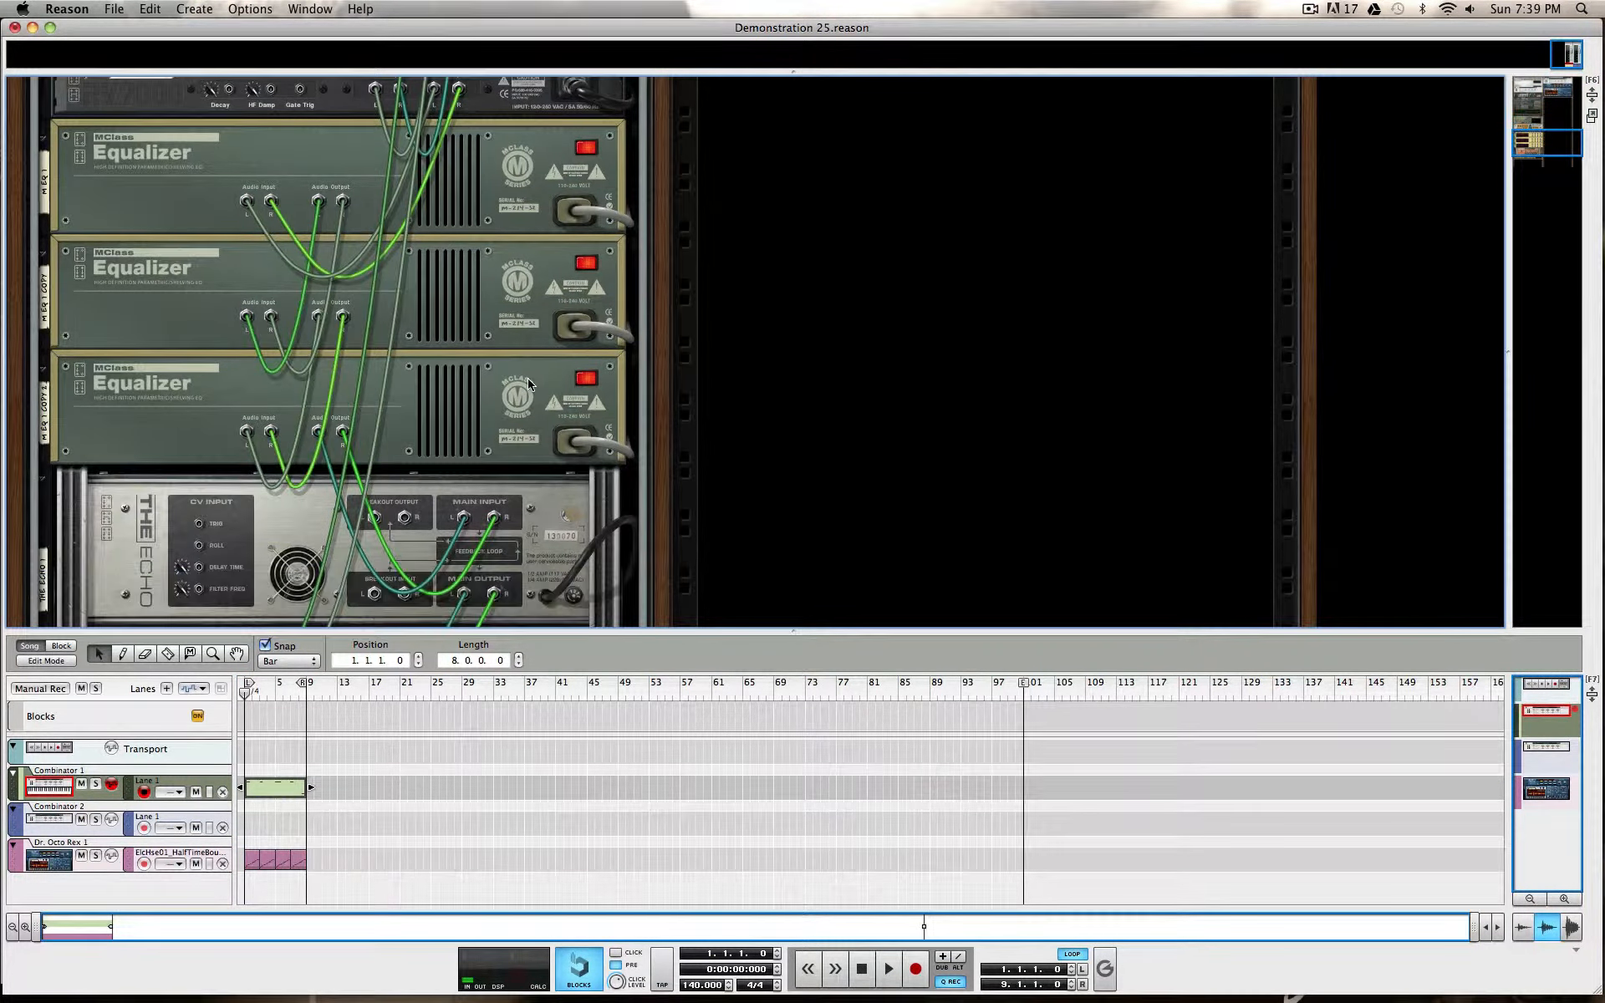
key("Tab")
scroll(527, 383, "up", 20)
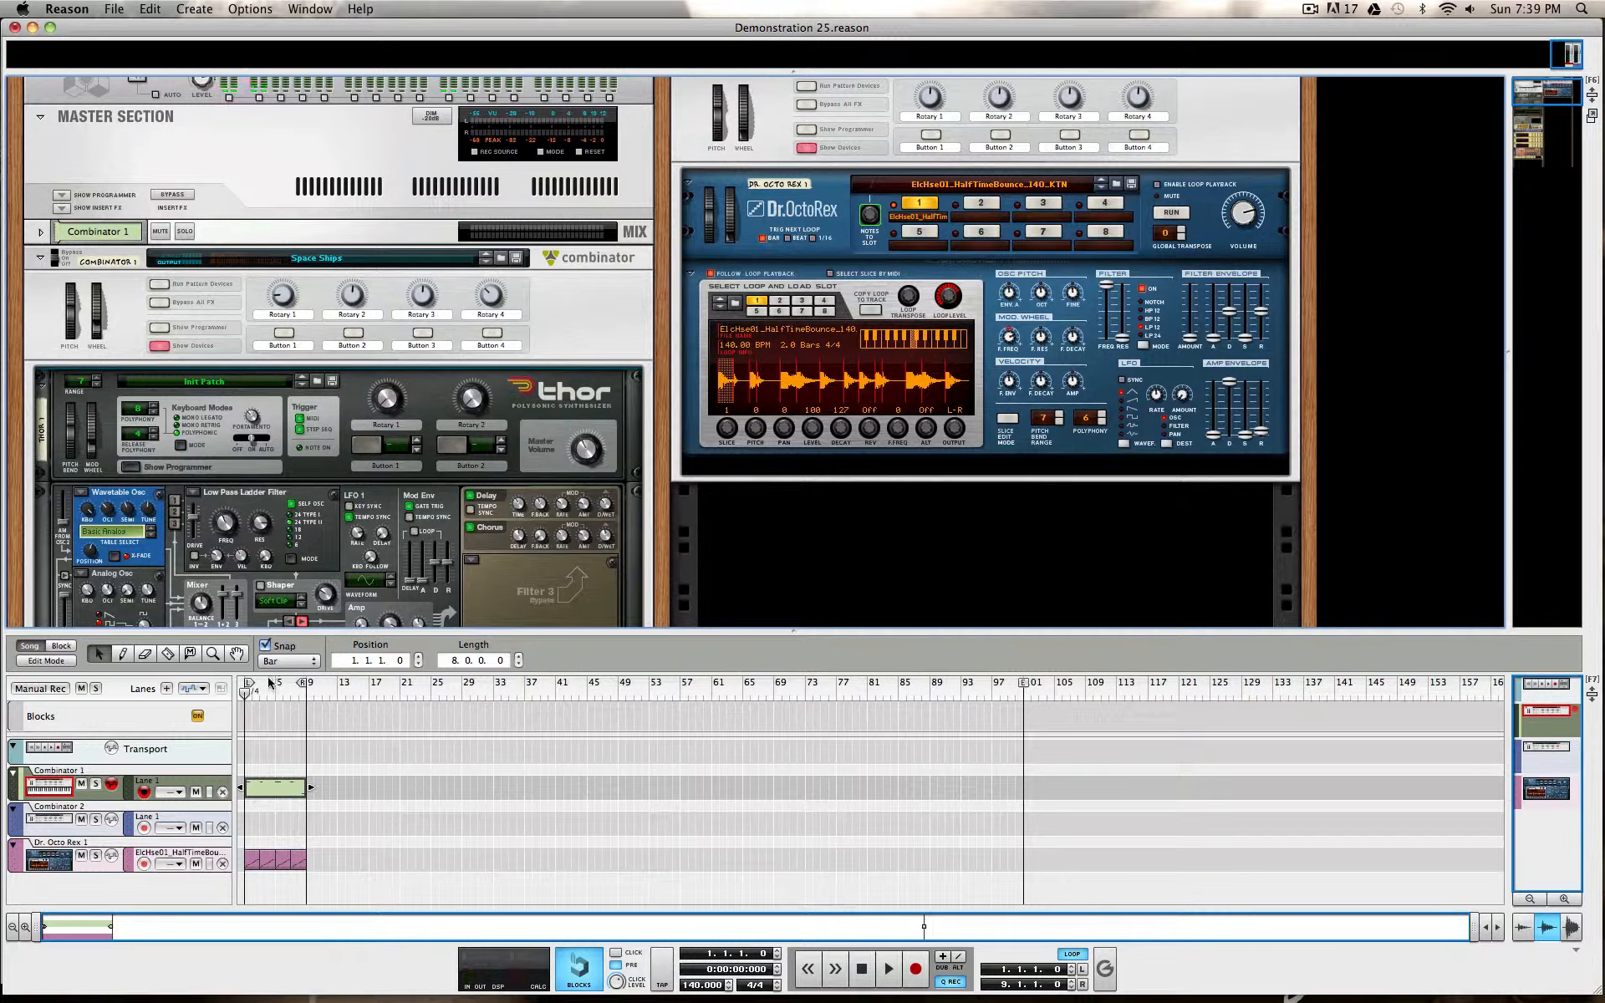
Play the demo song from the start and examine the Thor, RPG-8 and Scream 4 settings inside the Space Ships Combinator.
left_click_drag(263, 689, 242, 690)
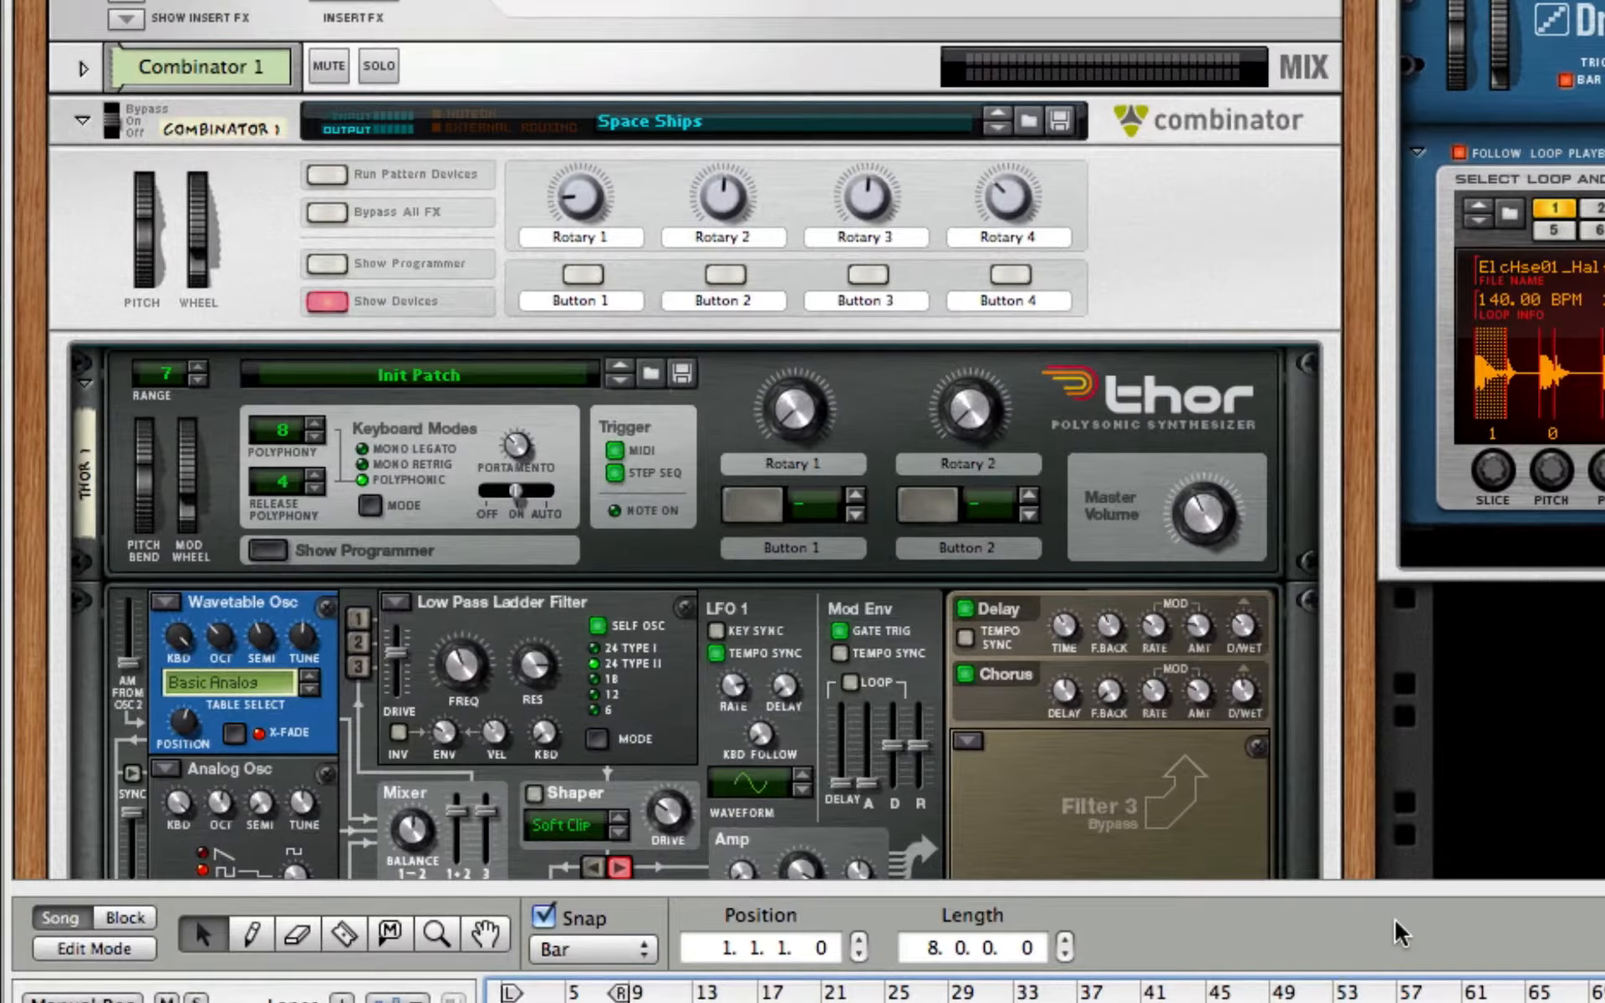
key("space")
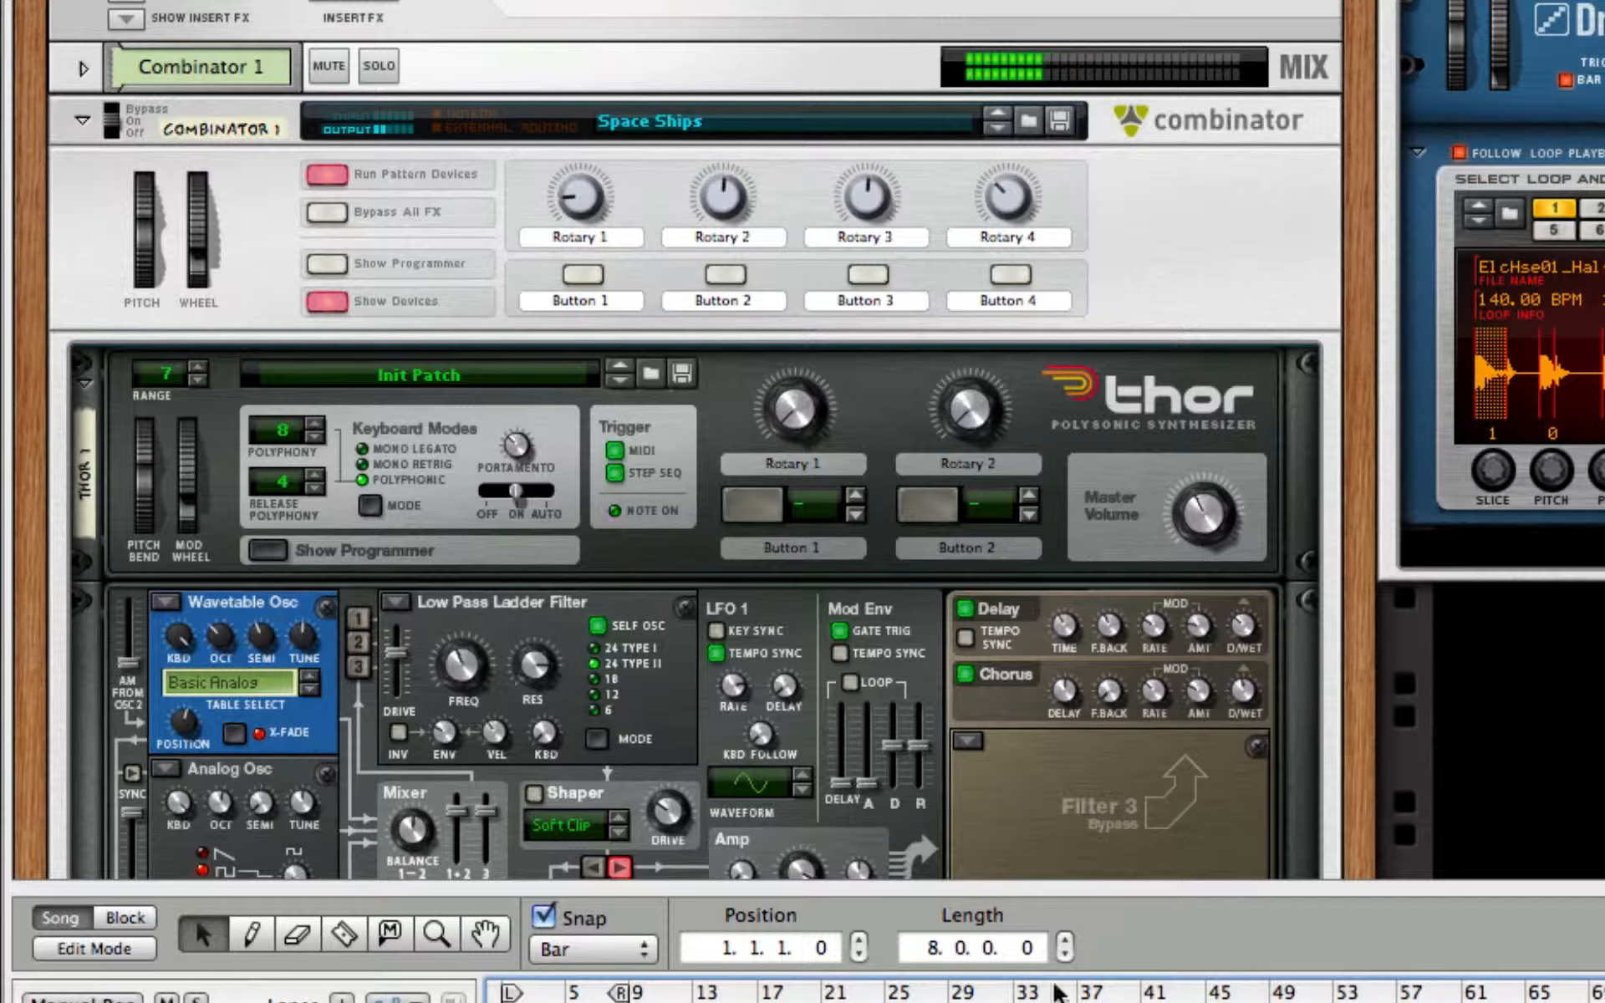
left_click_drag(1071, 879, 1071, 999)
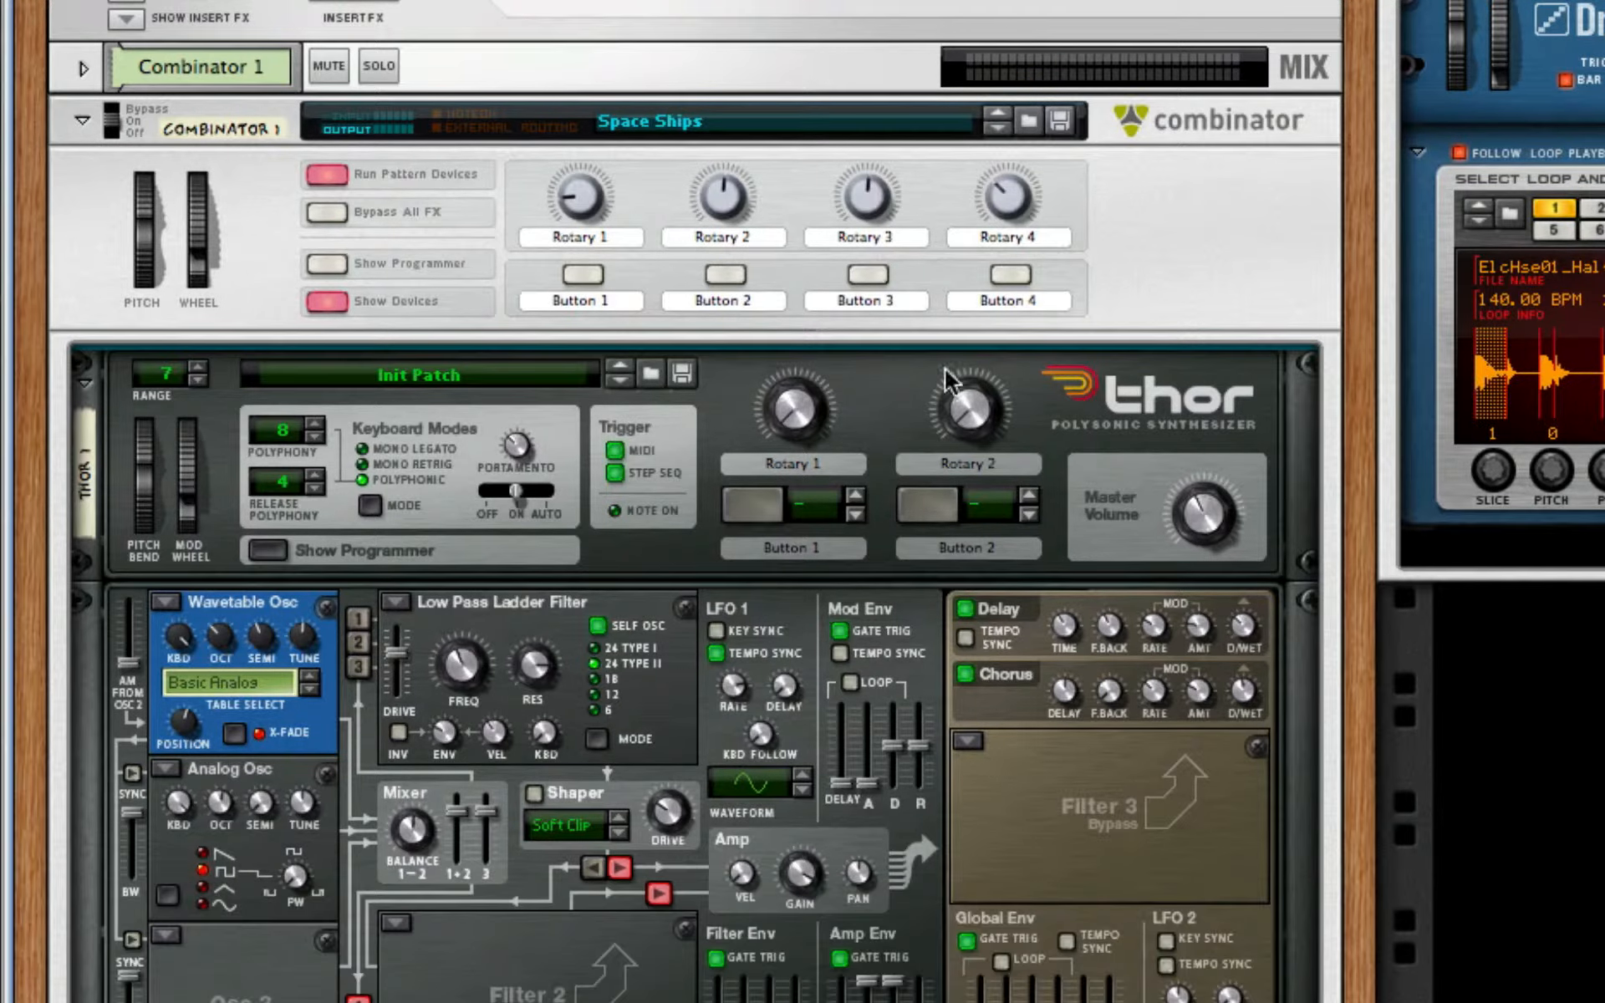
scroll(401, 68, "down", 10)
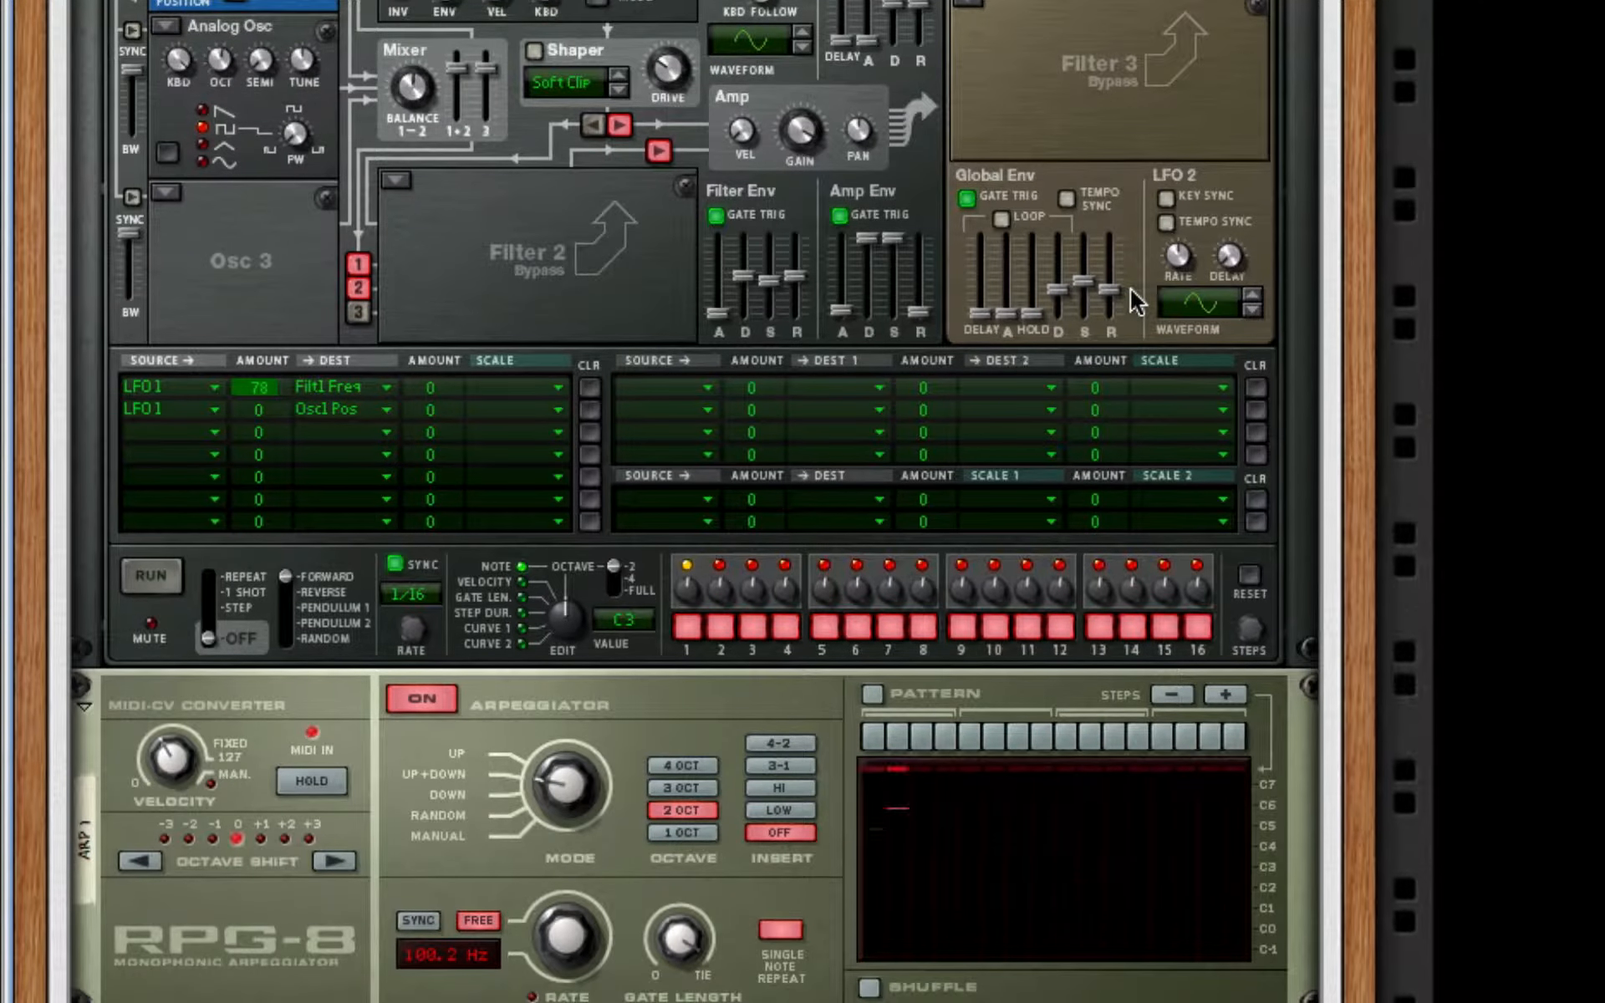
scroll(1131, 289, "down", 1)
scroll(1131, 290, "down", 3)
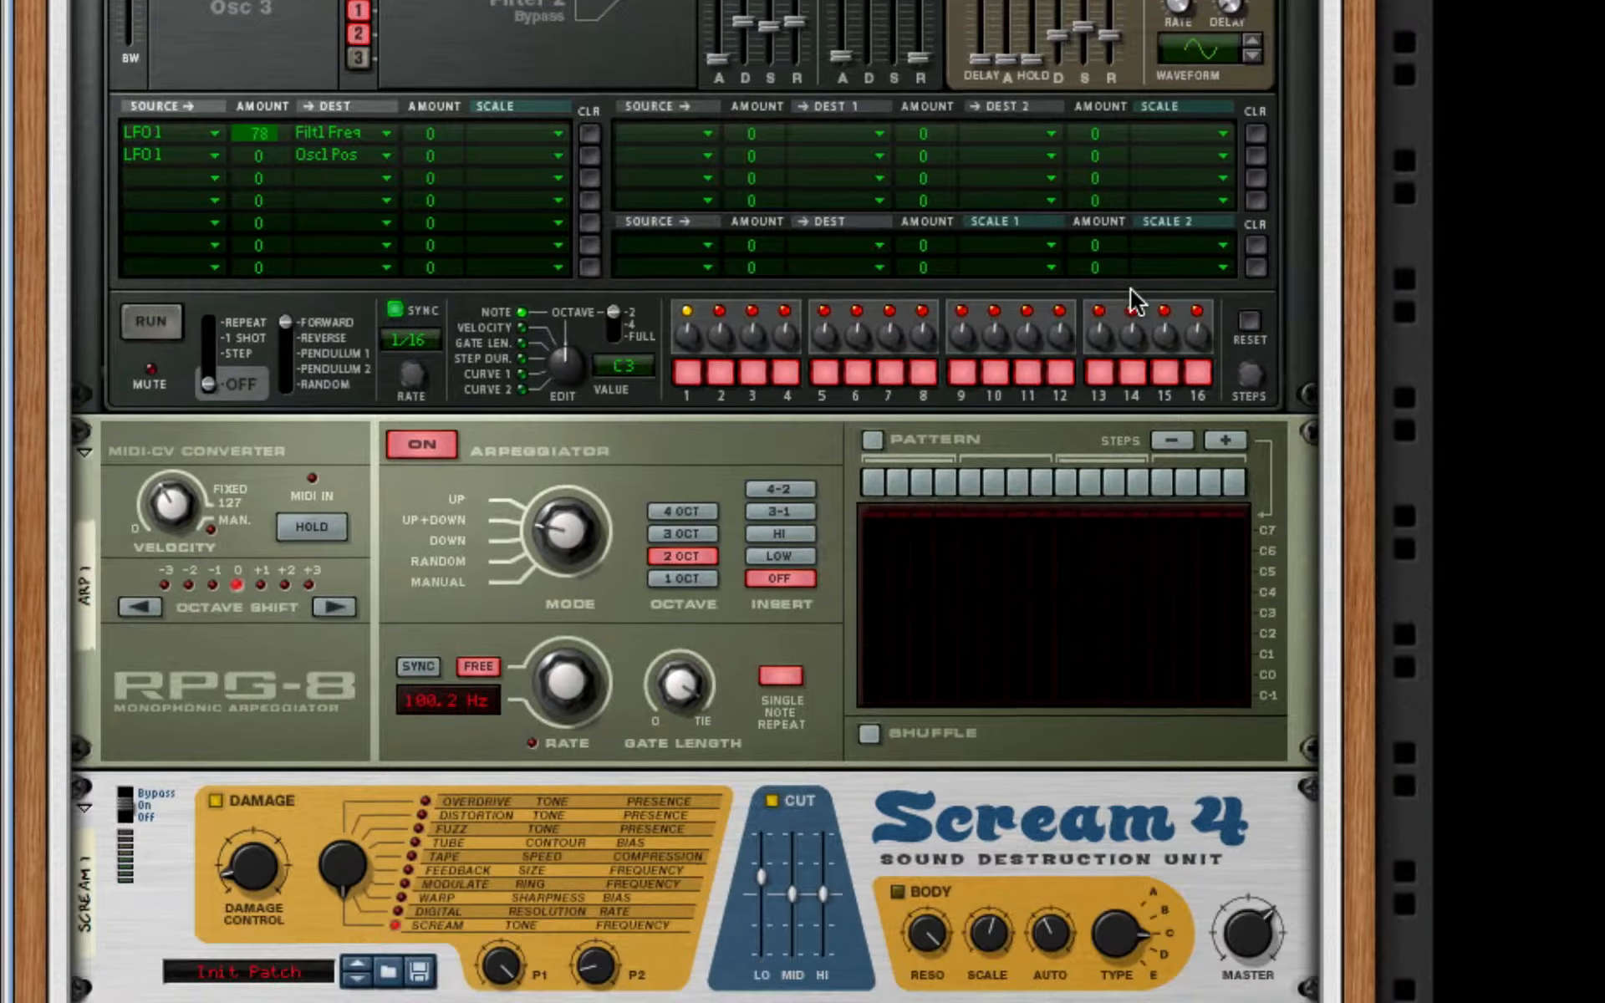
scroll(1133, 298, "down", 1)
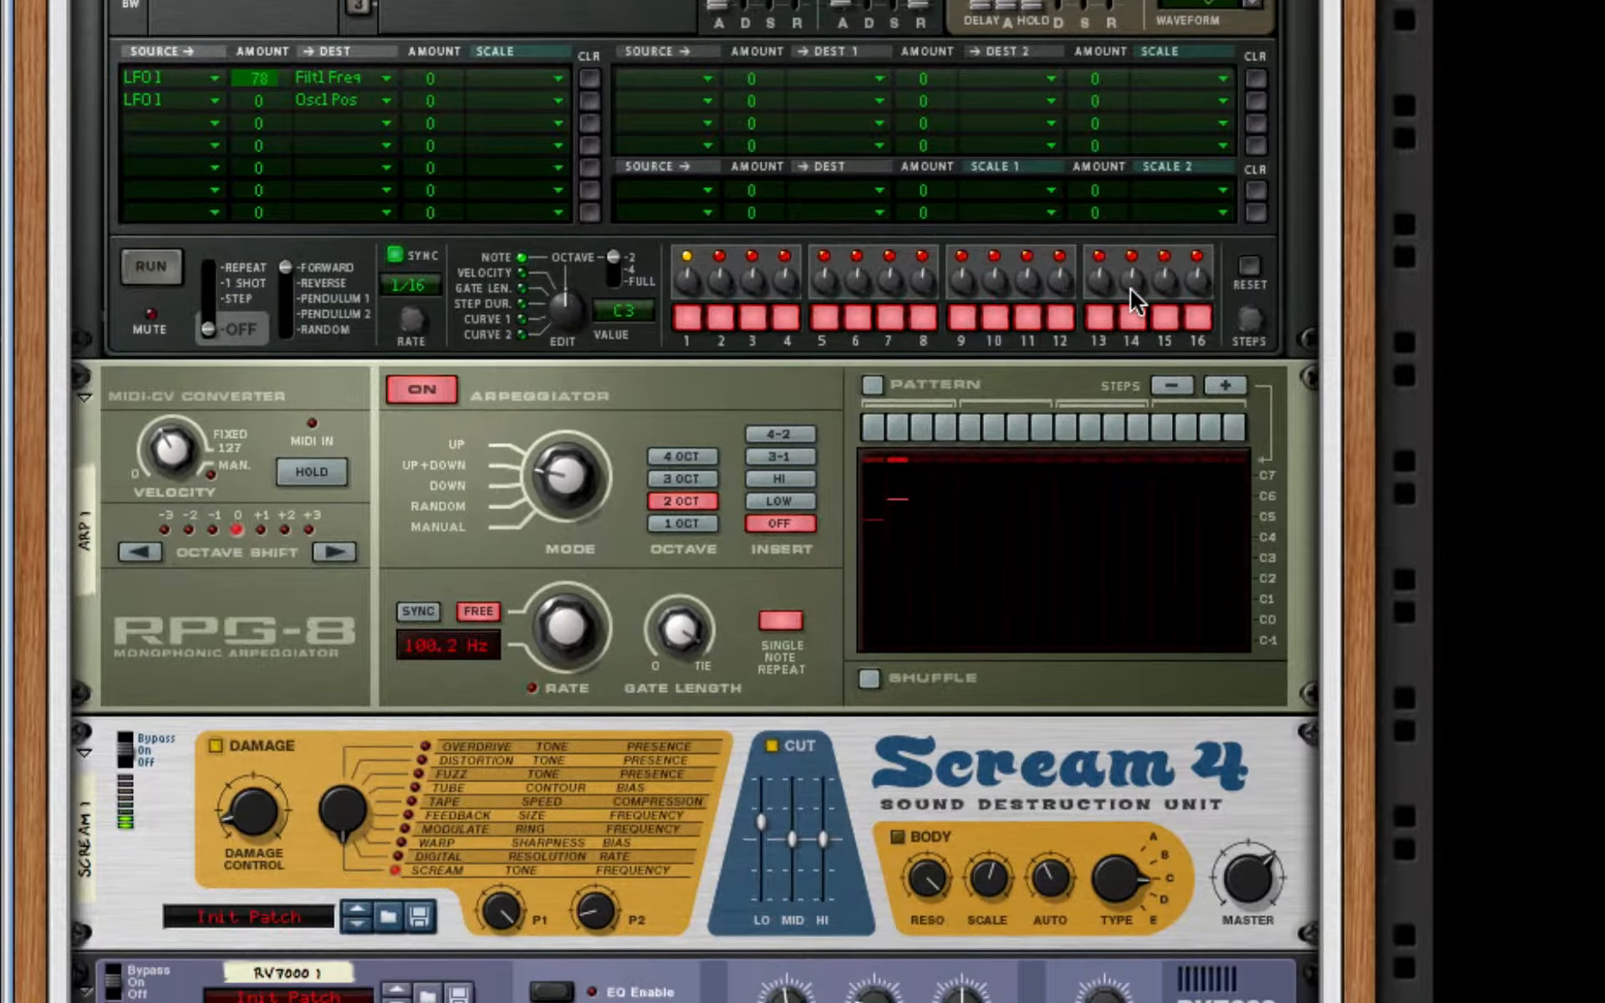
scroll(1131, 289, "up", 8)
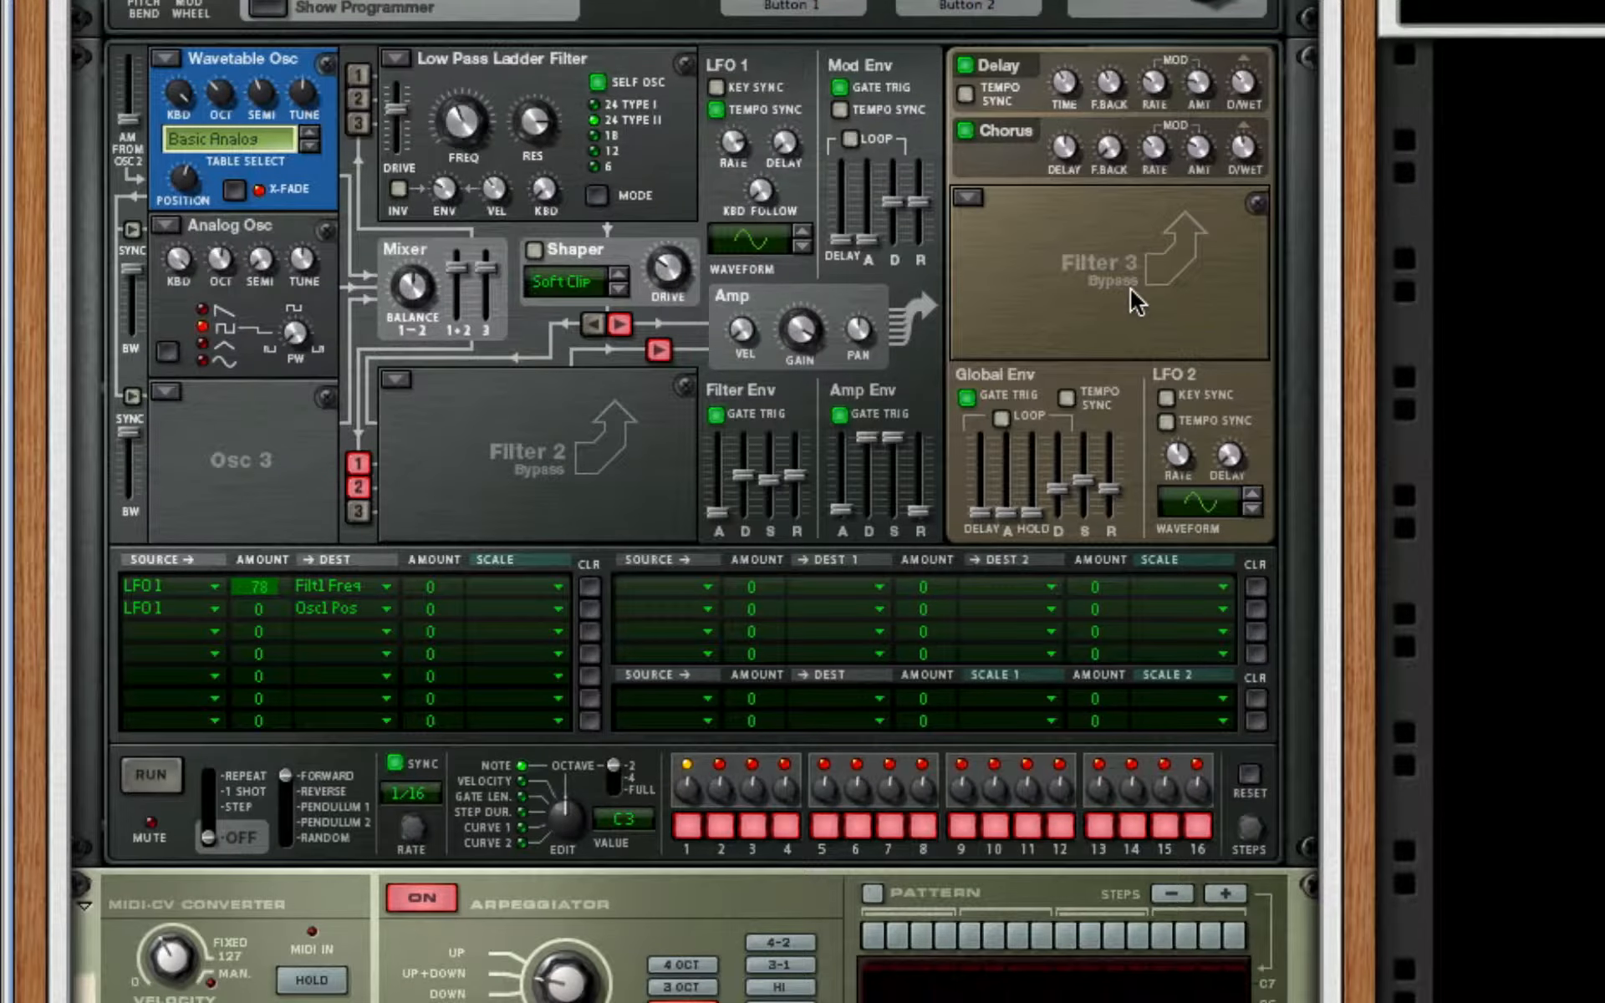
scroll(1131, 289, "down", 18)
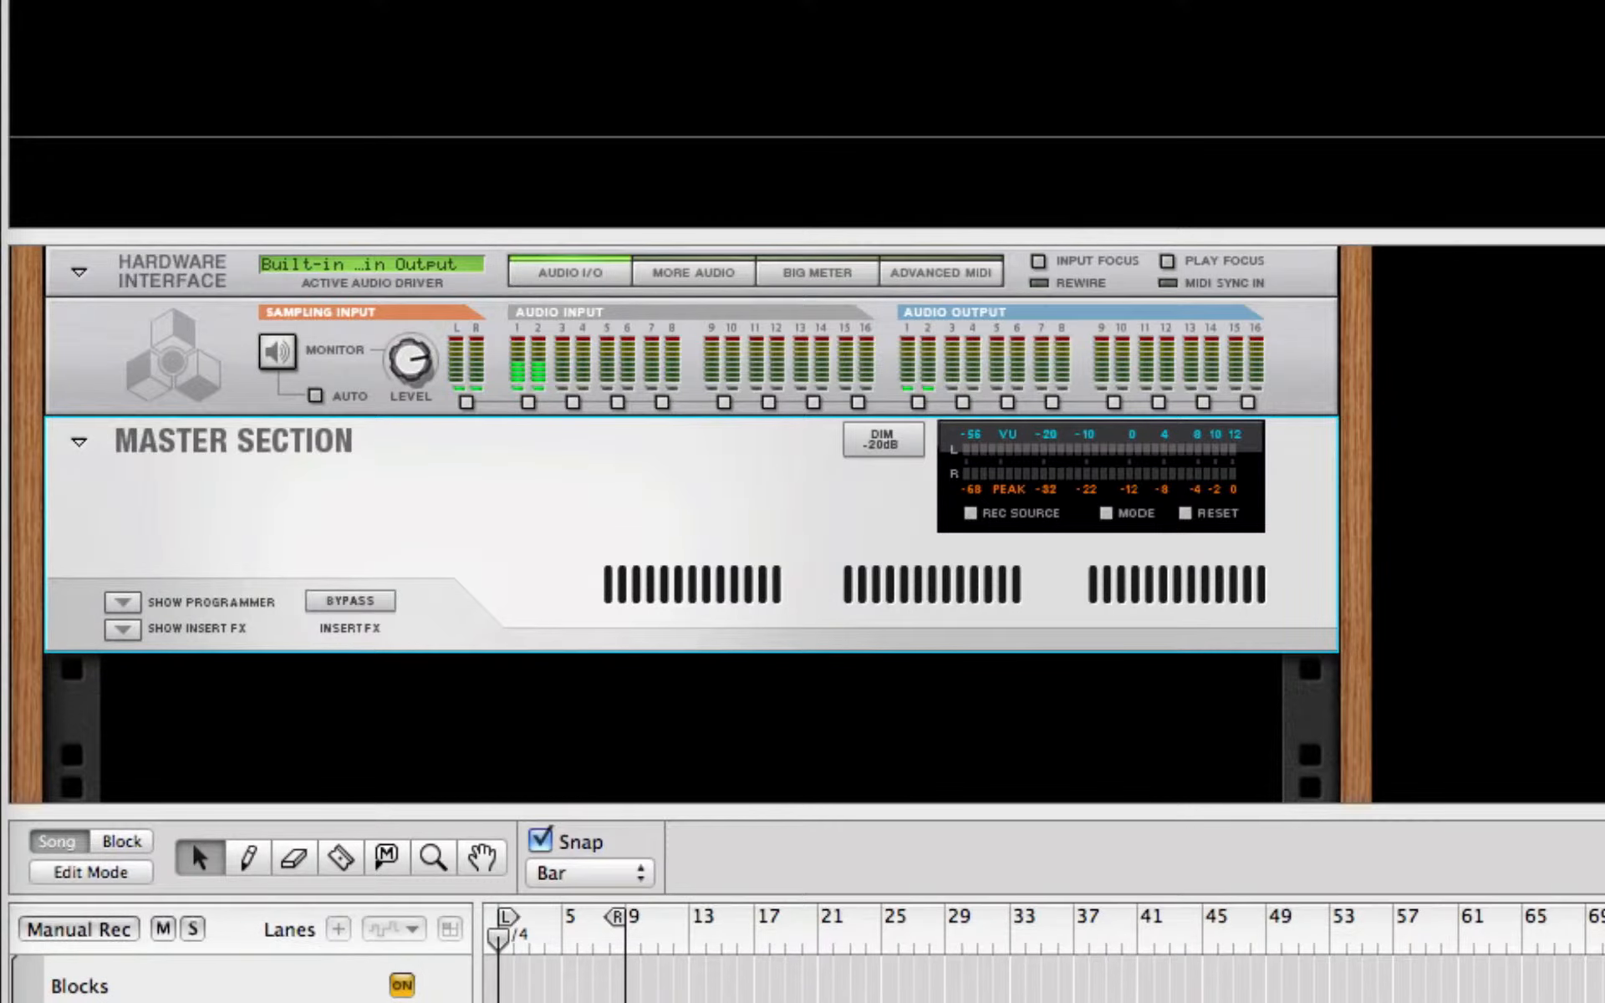
Enlarge the rack area of the empty song and show the Tool Window.
scroll(508, 755, "down", 6)
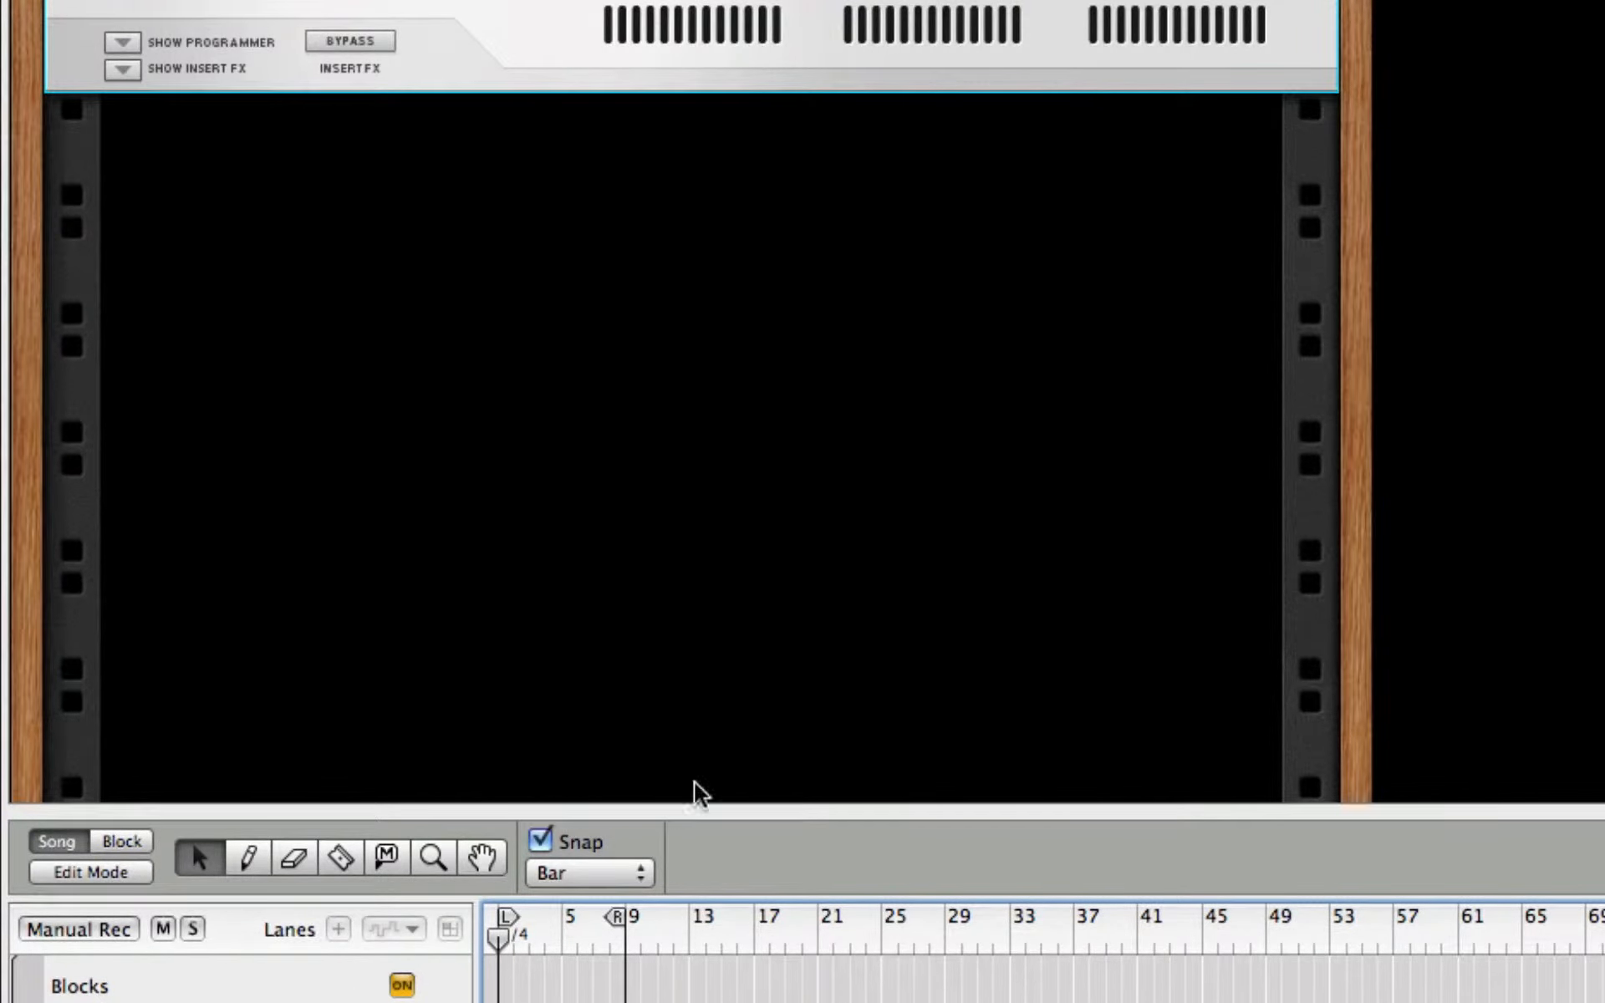
left_click_drag(655, 809, 731, 993)
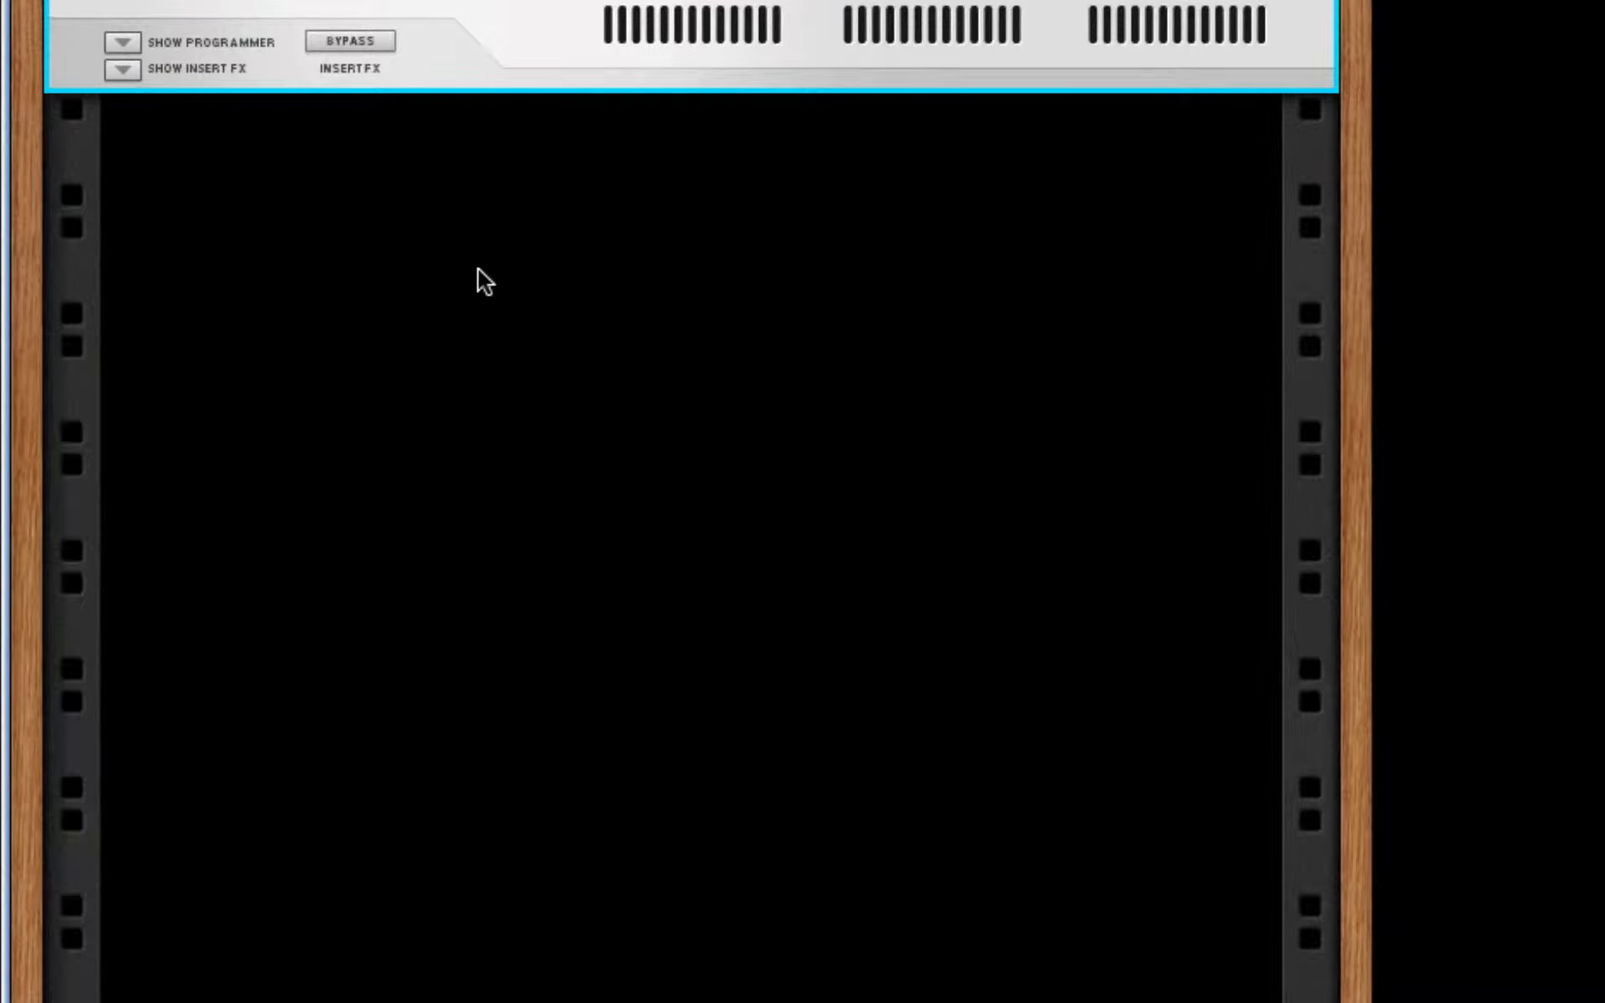
left_click(627, 0)
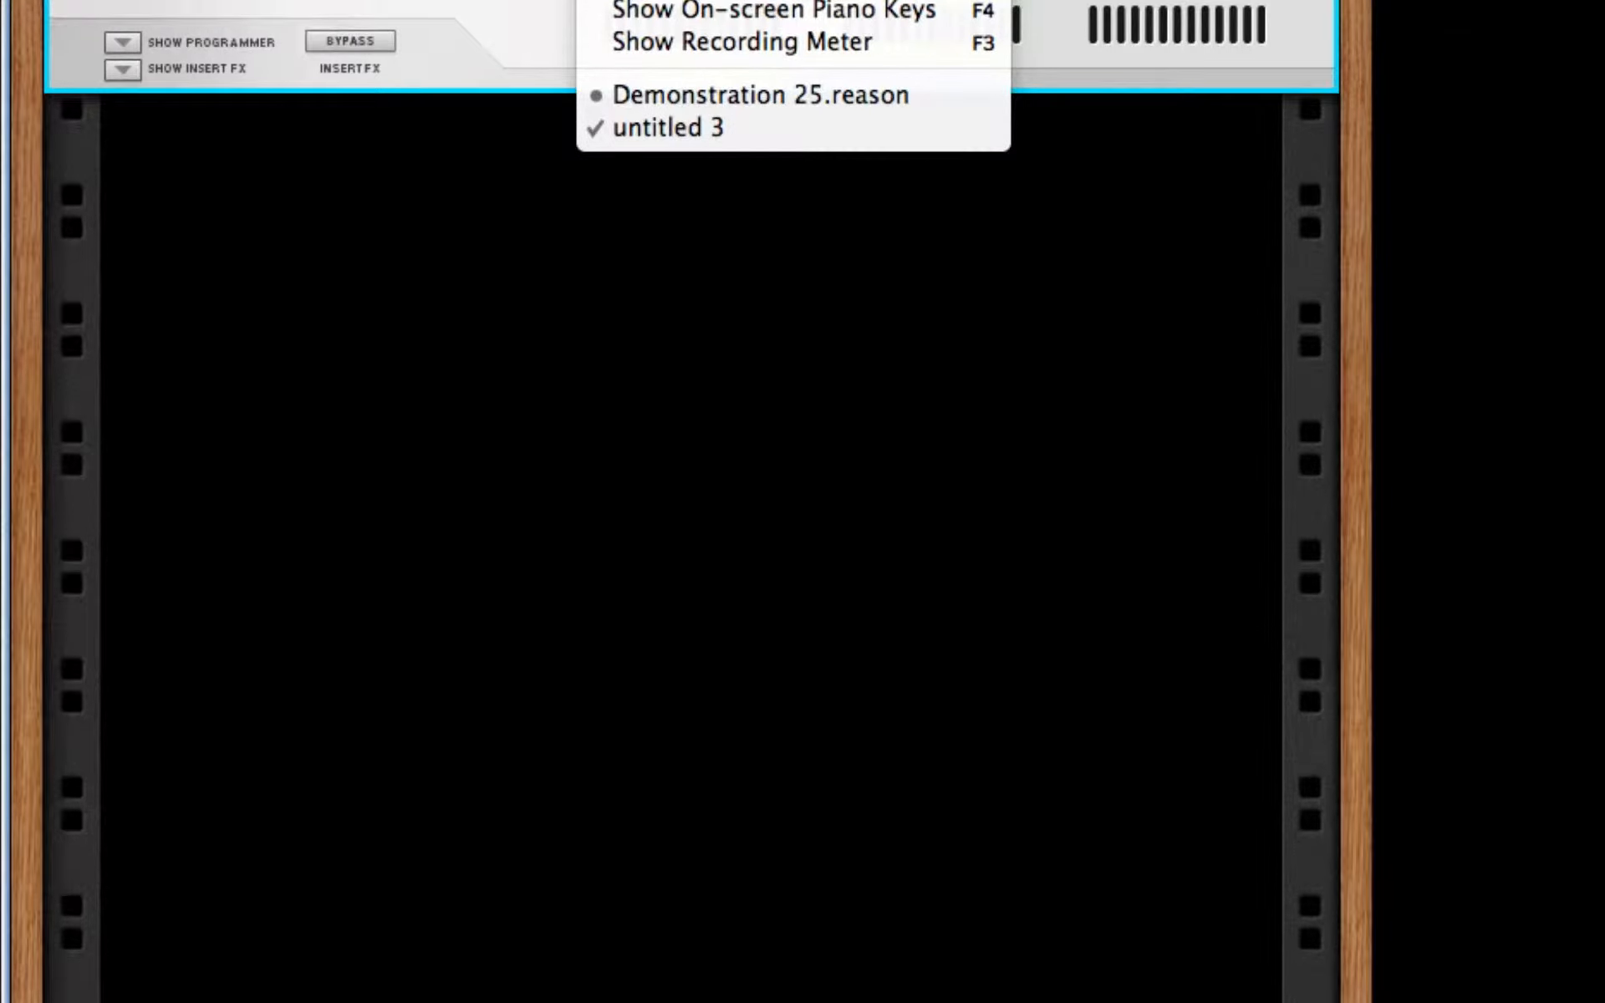
left_click(845, 0)
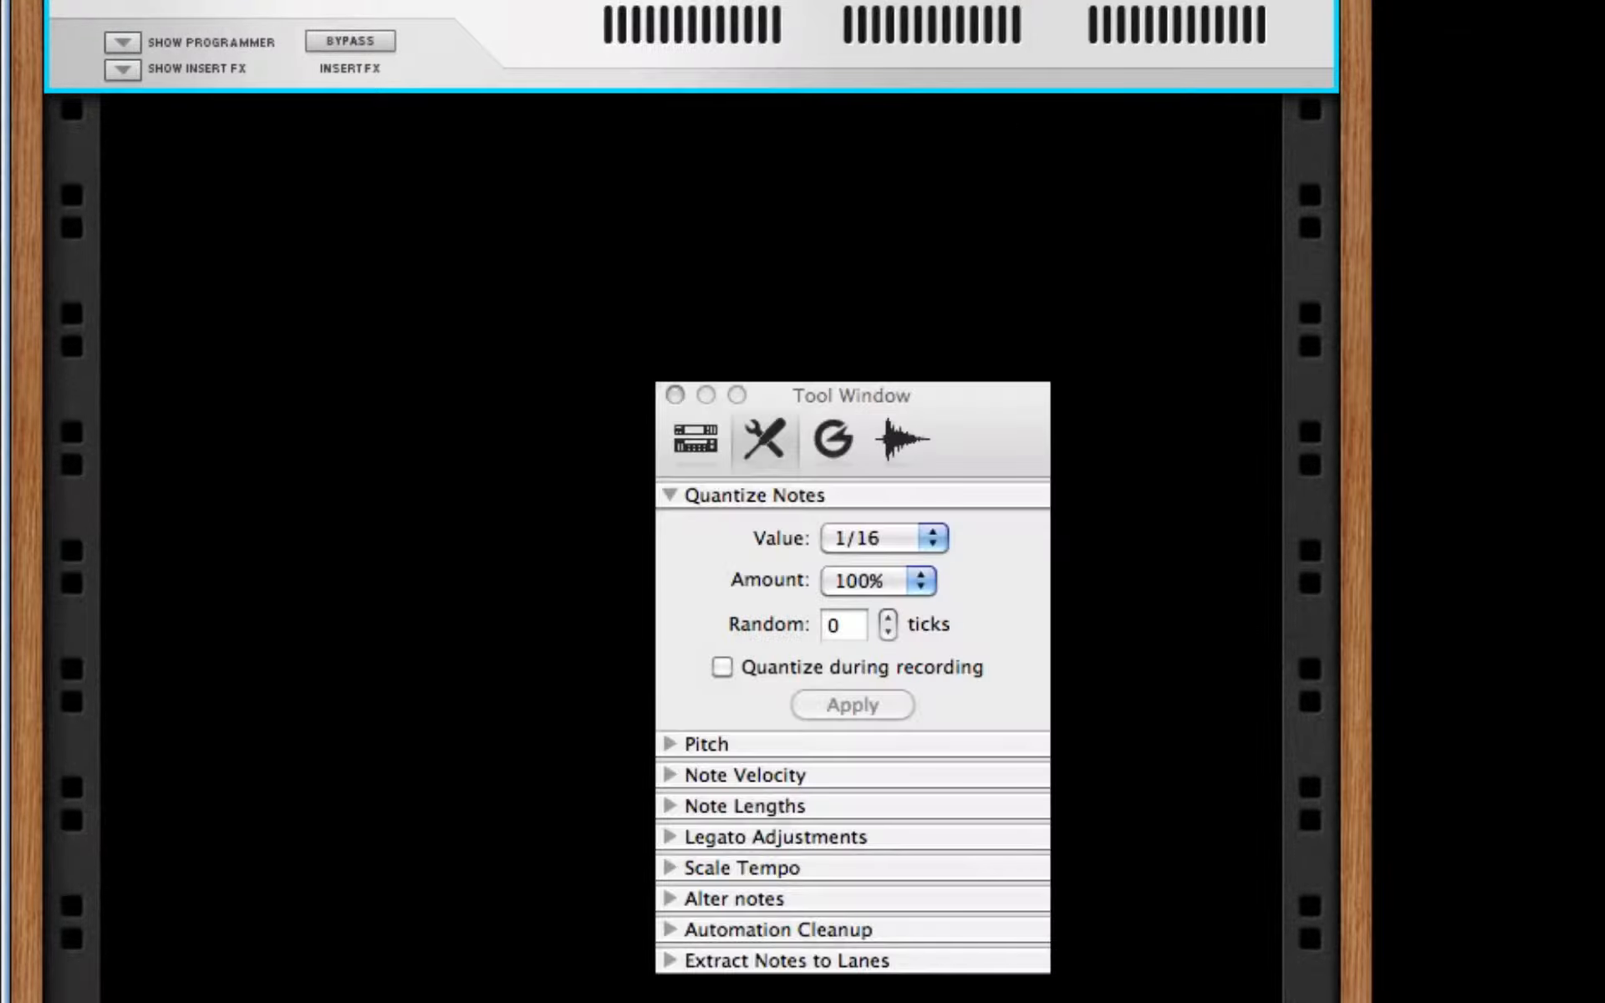
Add a Combinator from the Utilities devices beneath the Master Section and close the Tool Window.
left_click_drag(1007, 414, 566, 143)
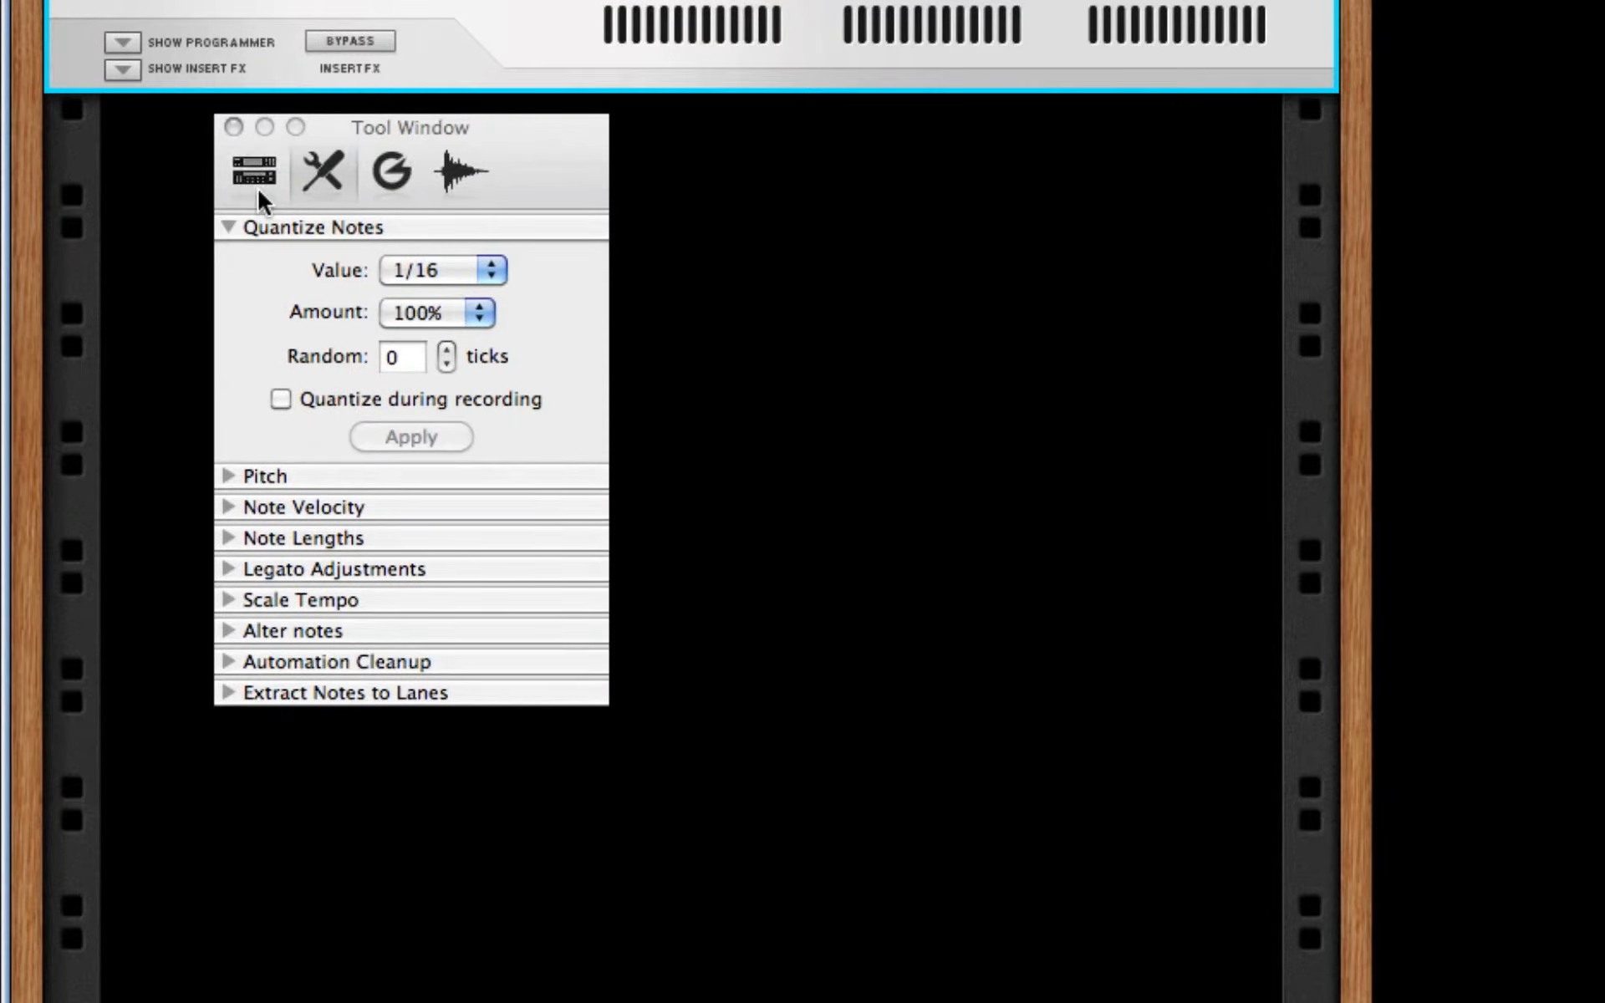
left_click(256, 177)
left_click(393, 756)
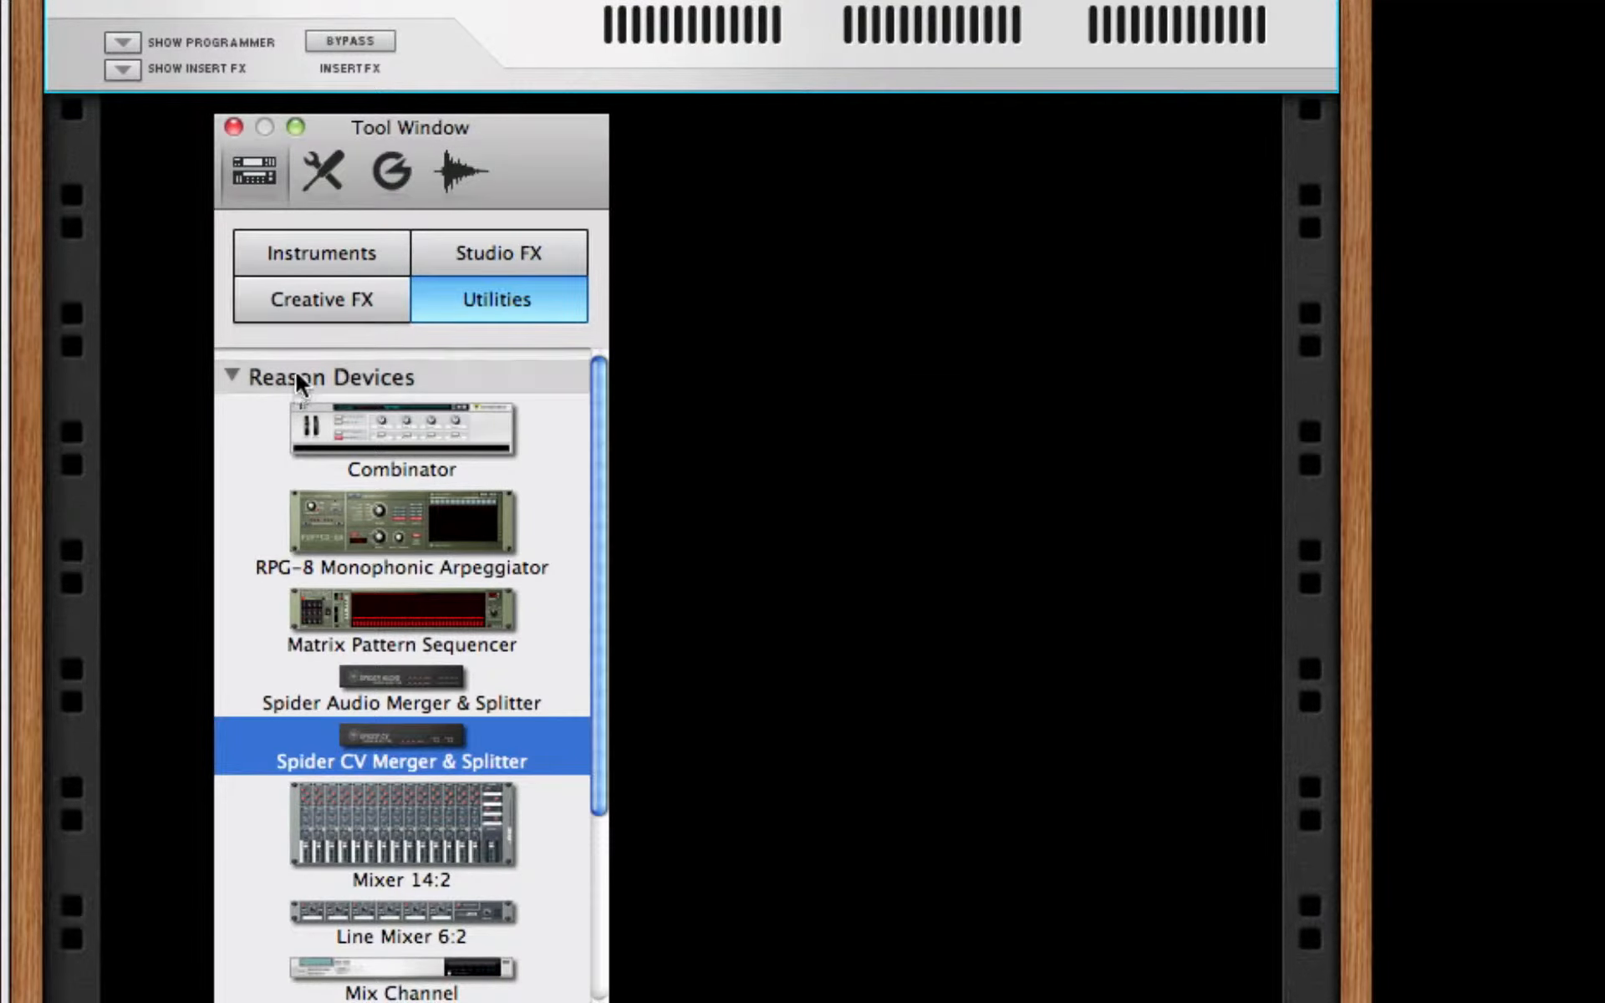
left_click(334, 301)
left_click(468, 303)
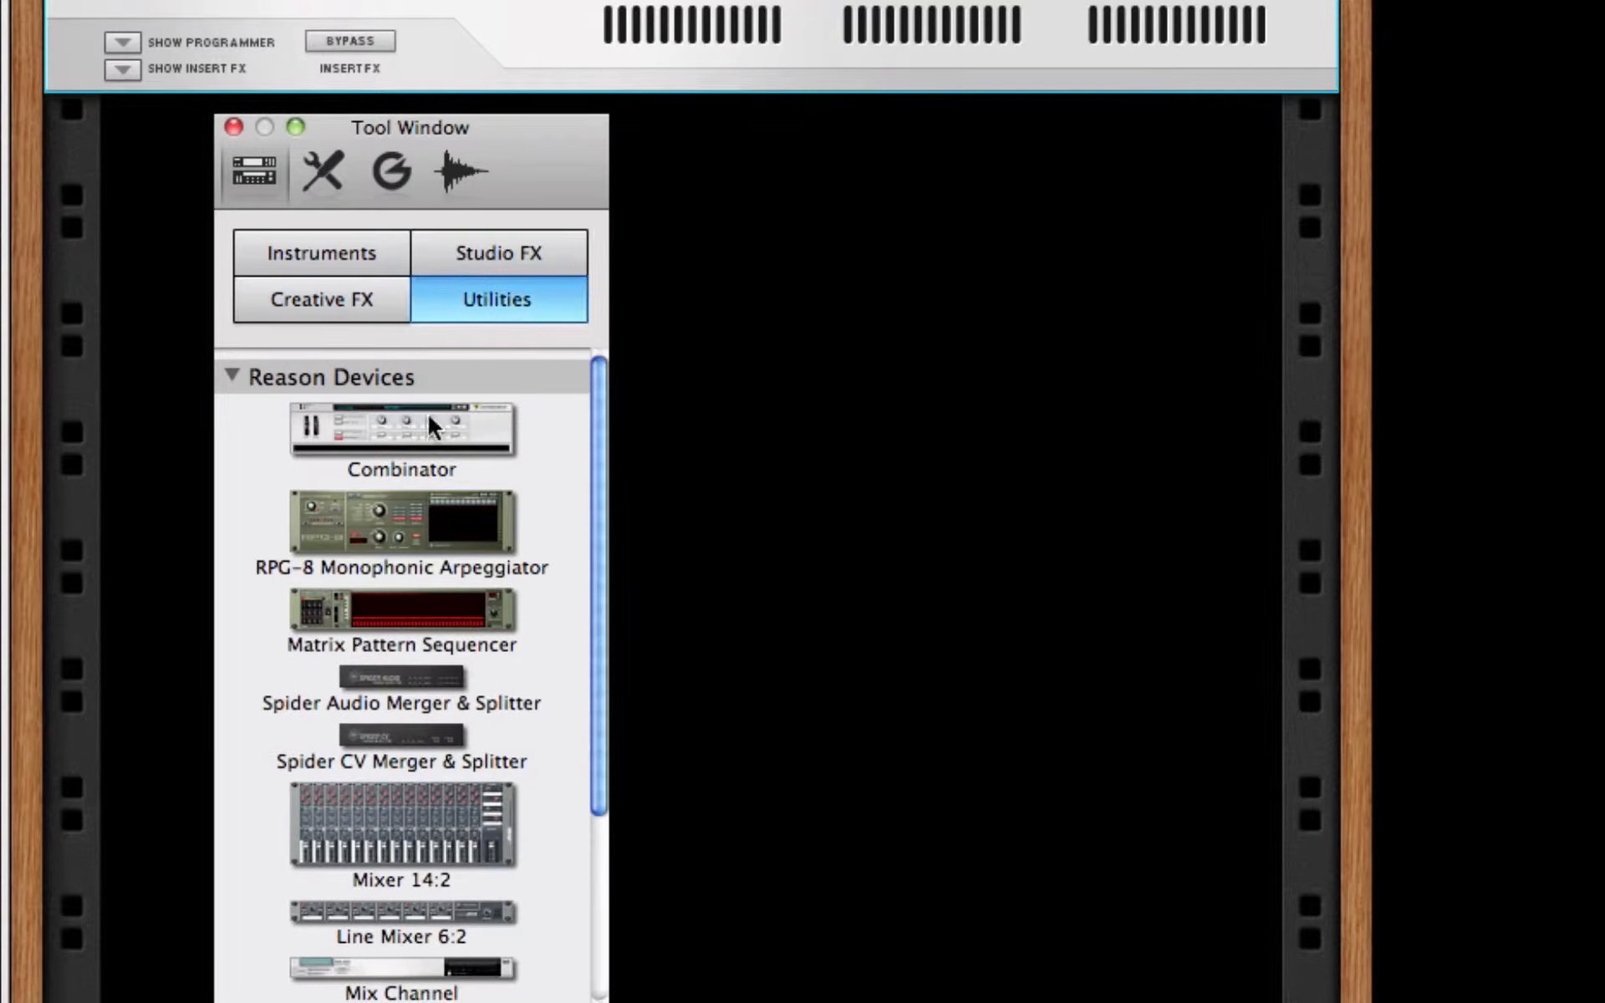
left_click_drag(428, 418, 949, 373)
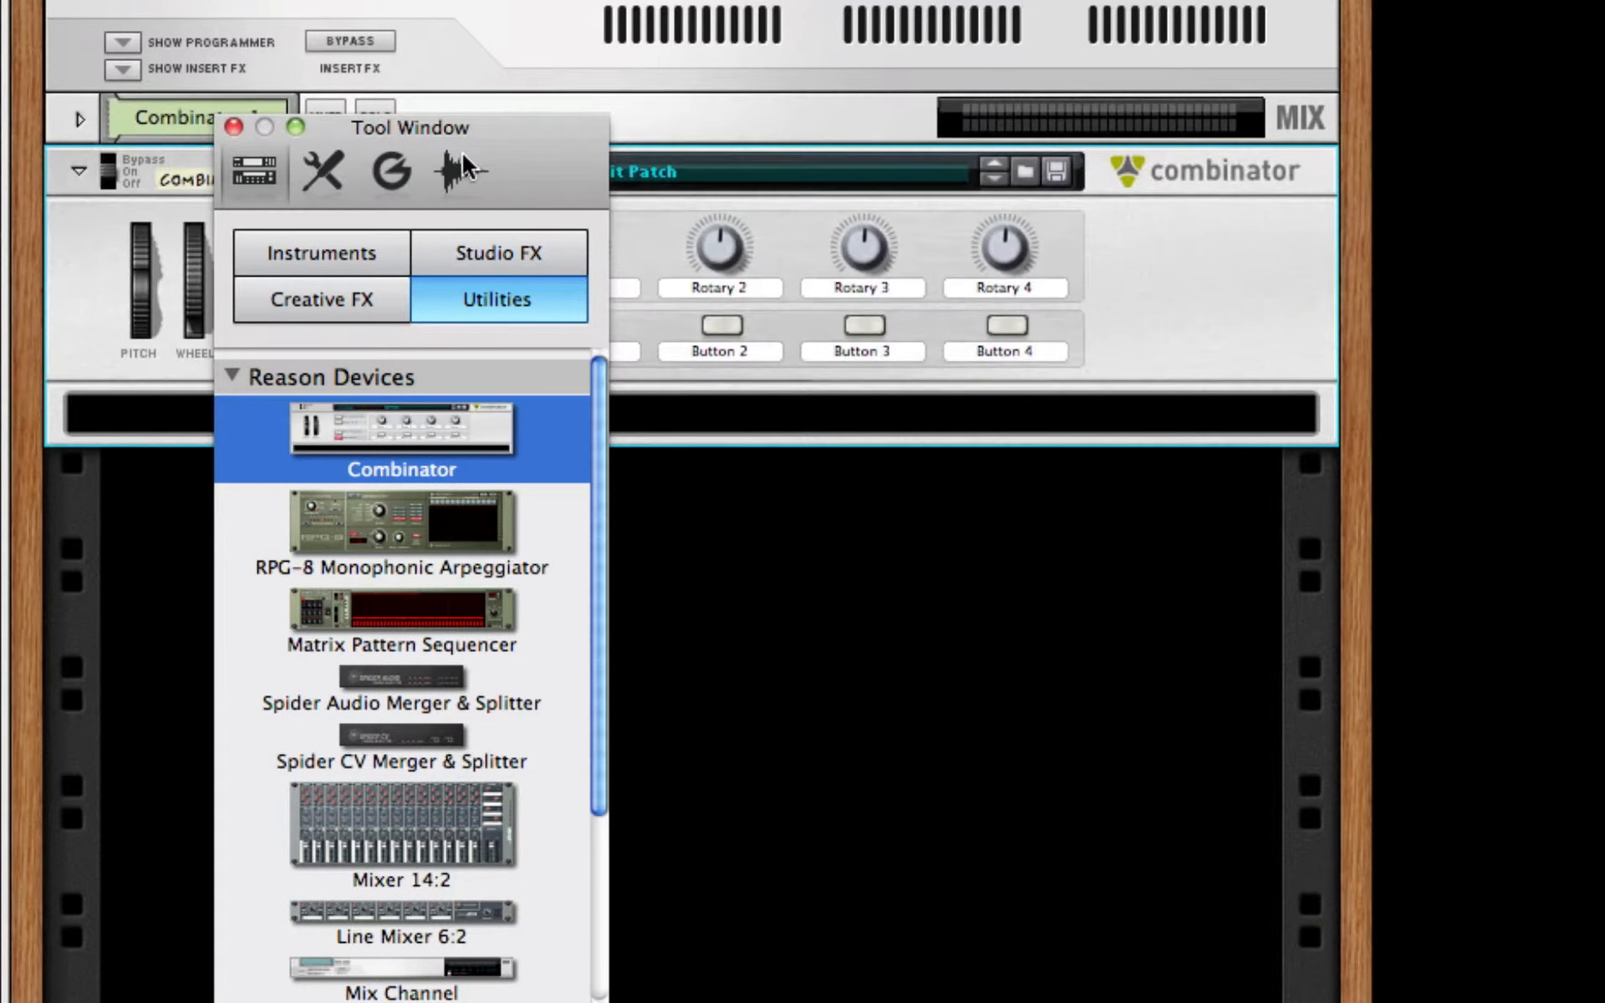
left_click_drag(275, 127, 1240, 193)
left_click(1202, 219)
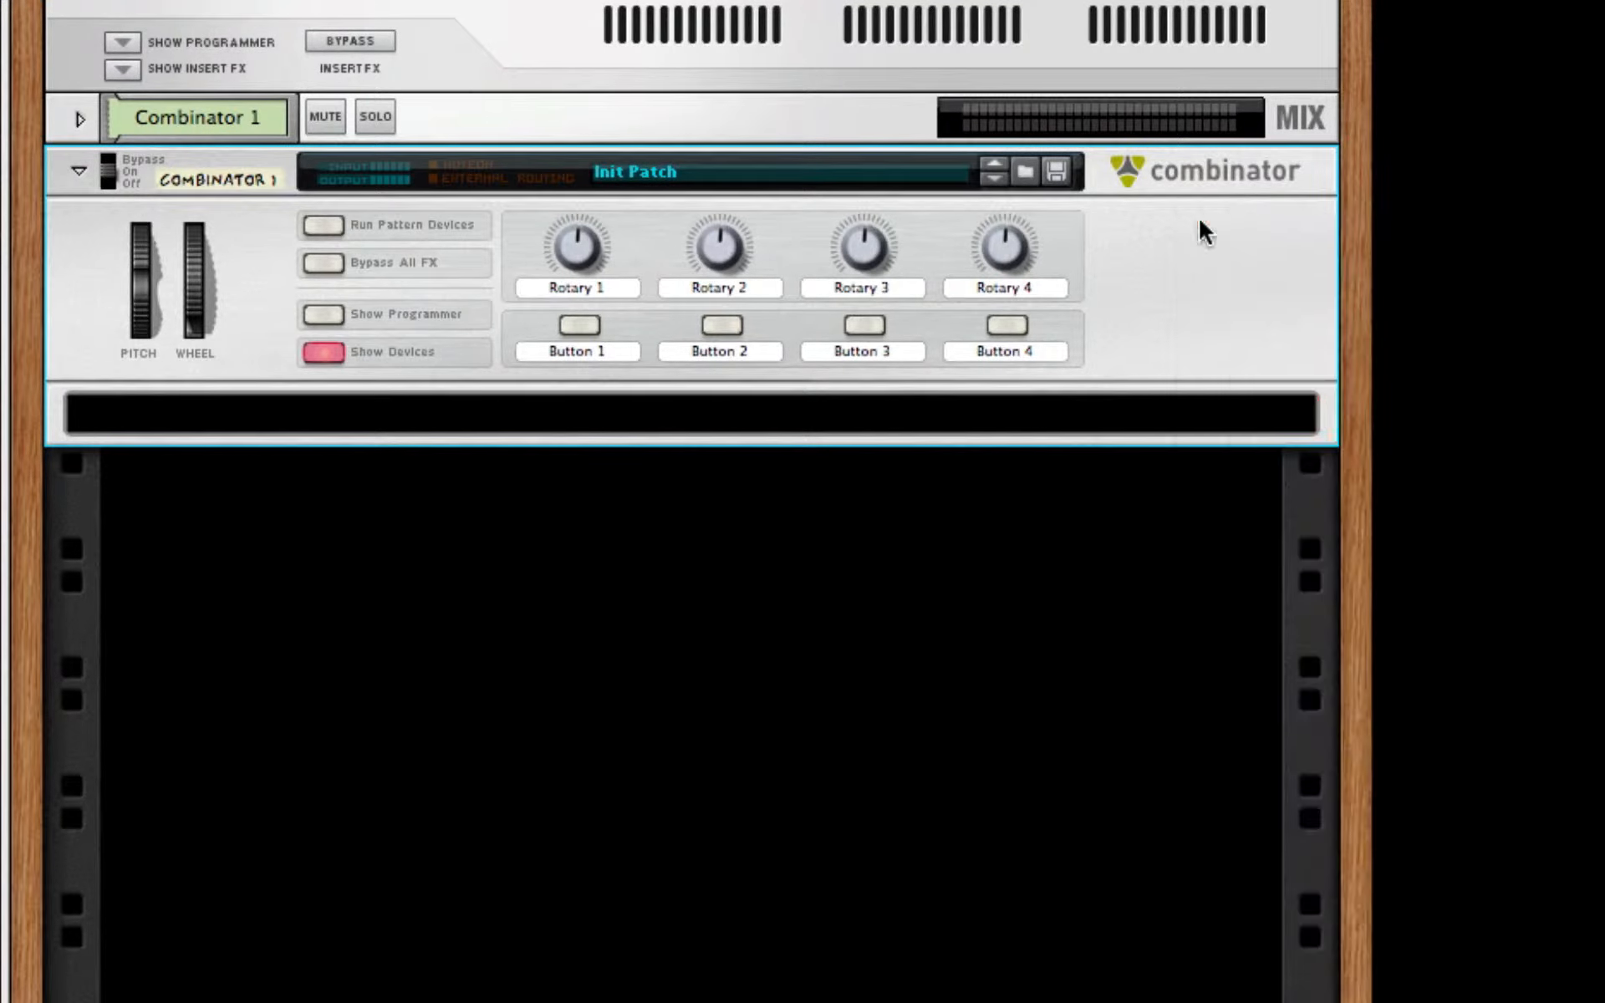
Create a Thor Polysonic Synthesizer inside the empty Combinator.
right_click(867, 416)
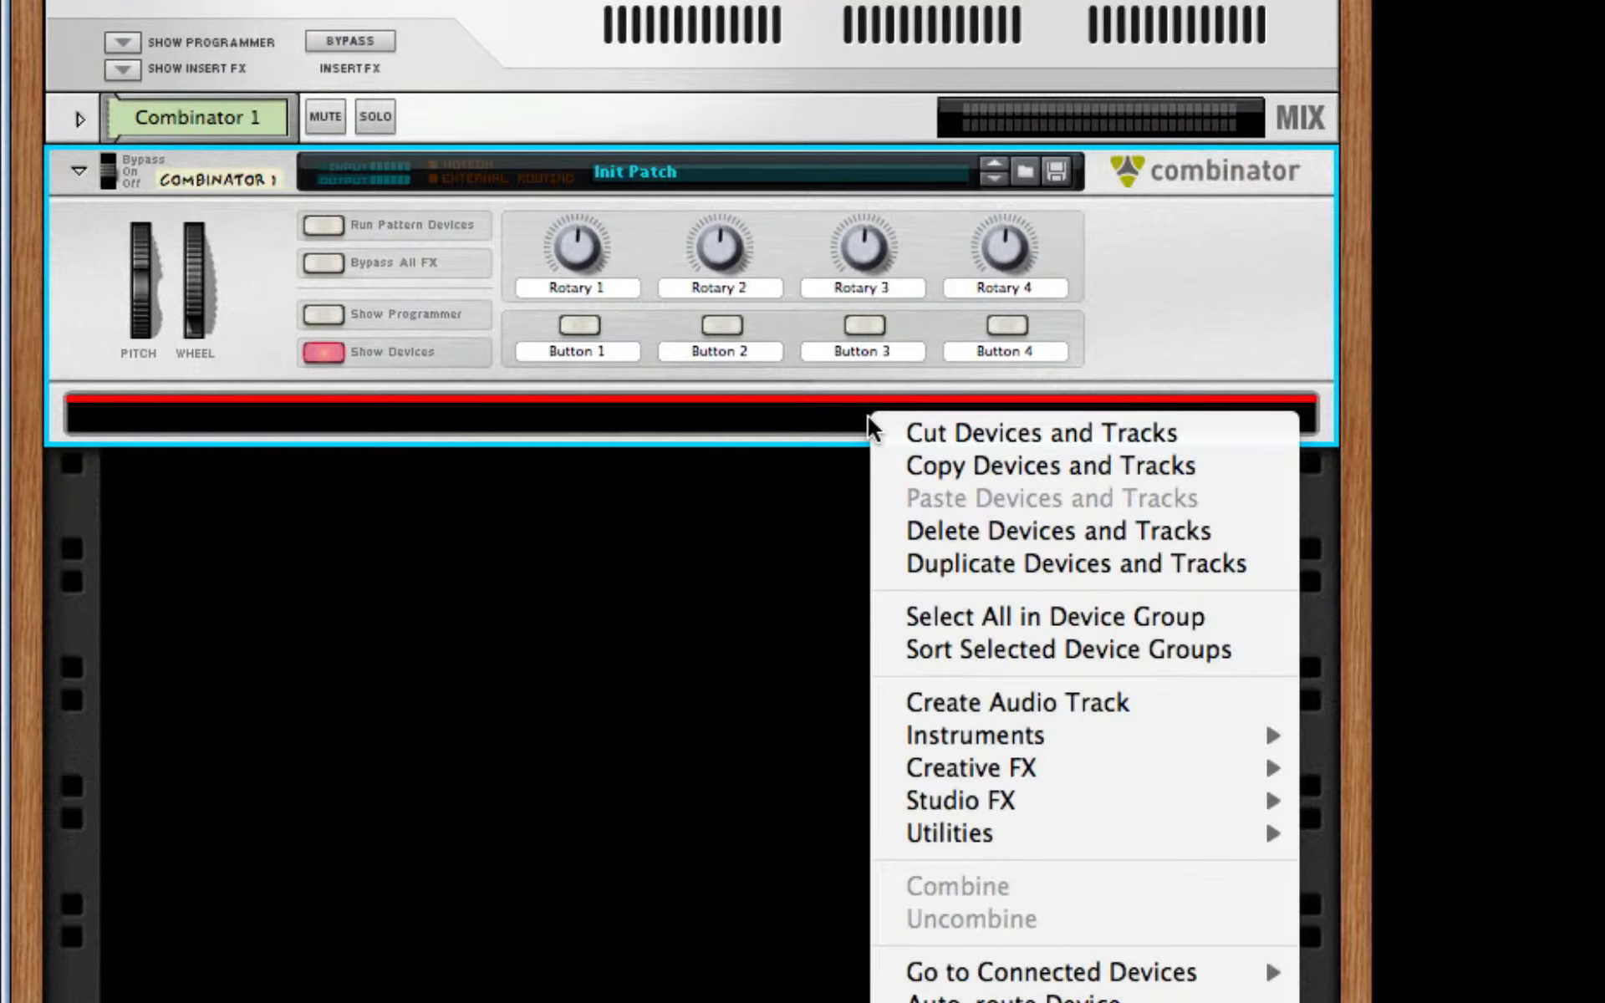
mouse_move(1187, 747)
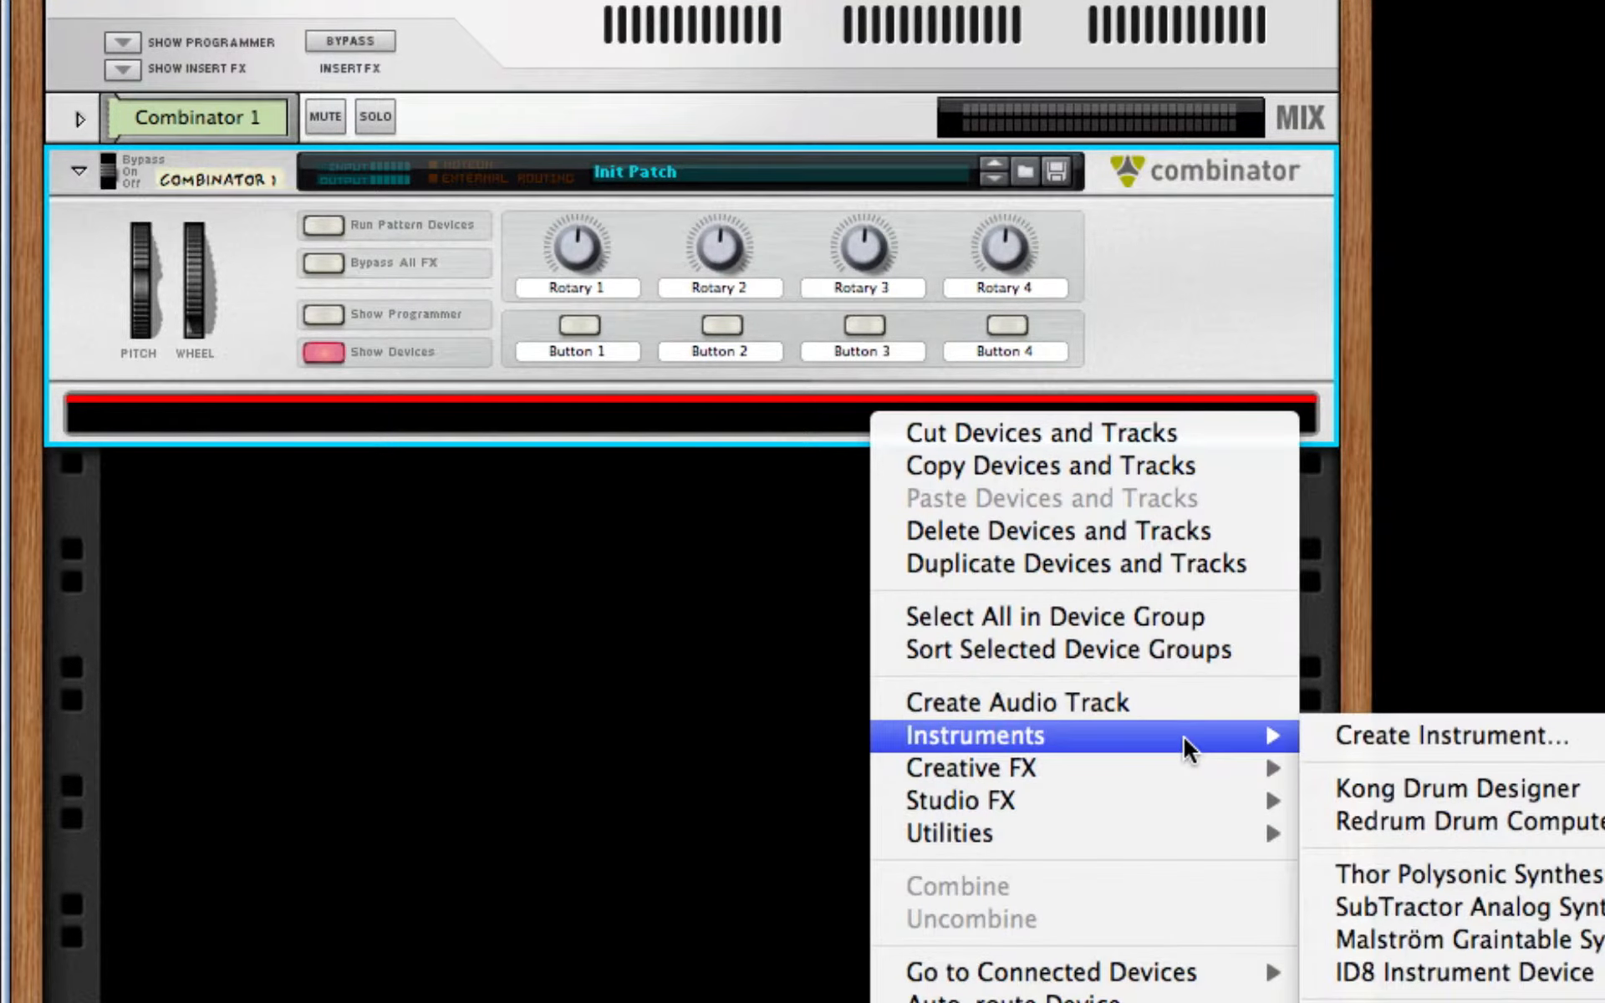
left_click(1465, 874)
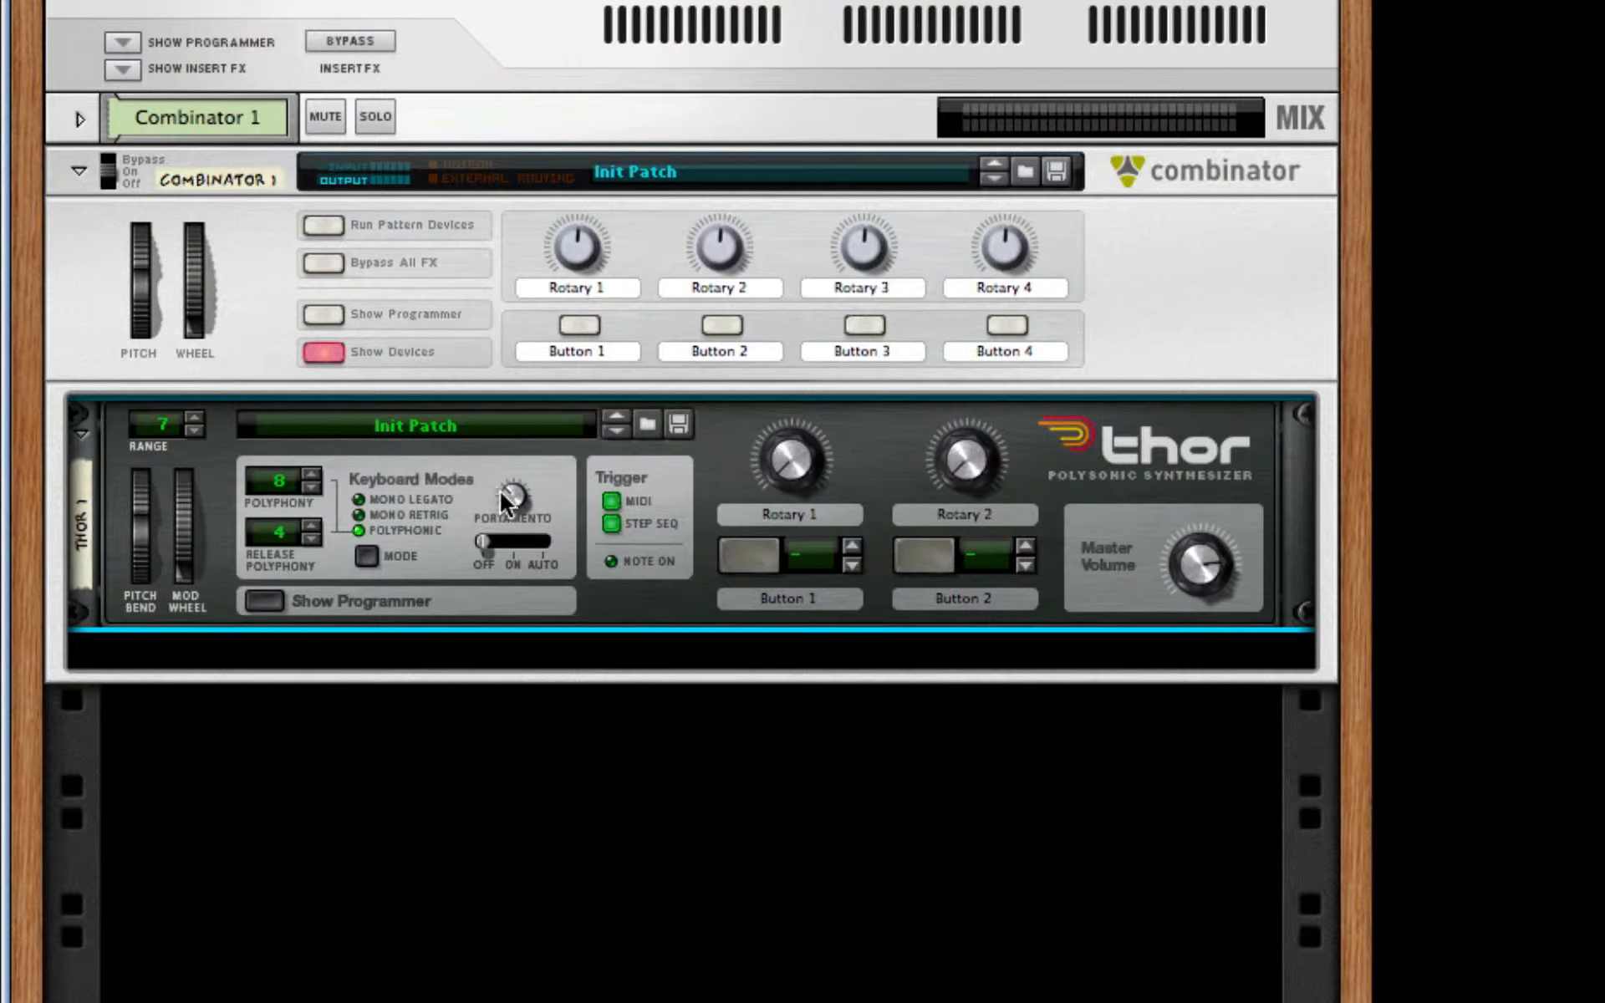
Switch Thor's portamento to On and show its programmer section.
left_click(514, 540)
left_click(261, 603)
scroll(399, 542, "down", 5)
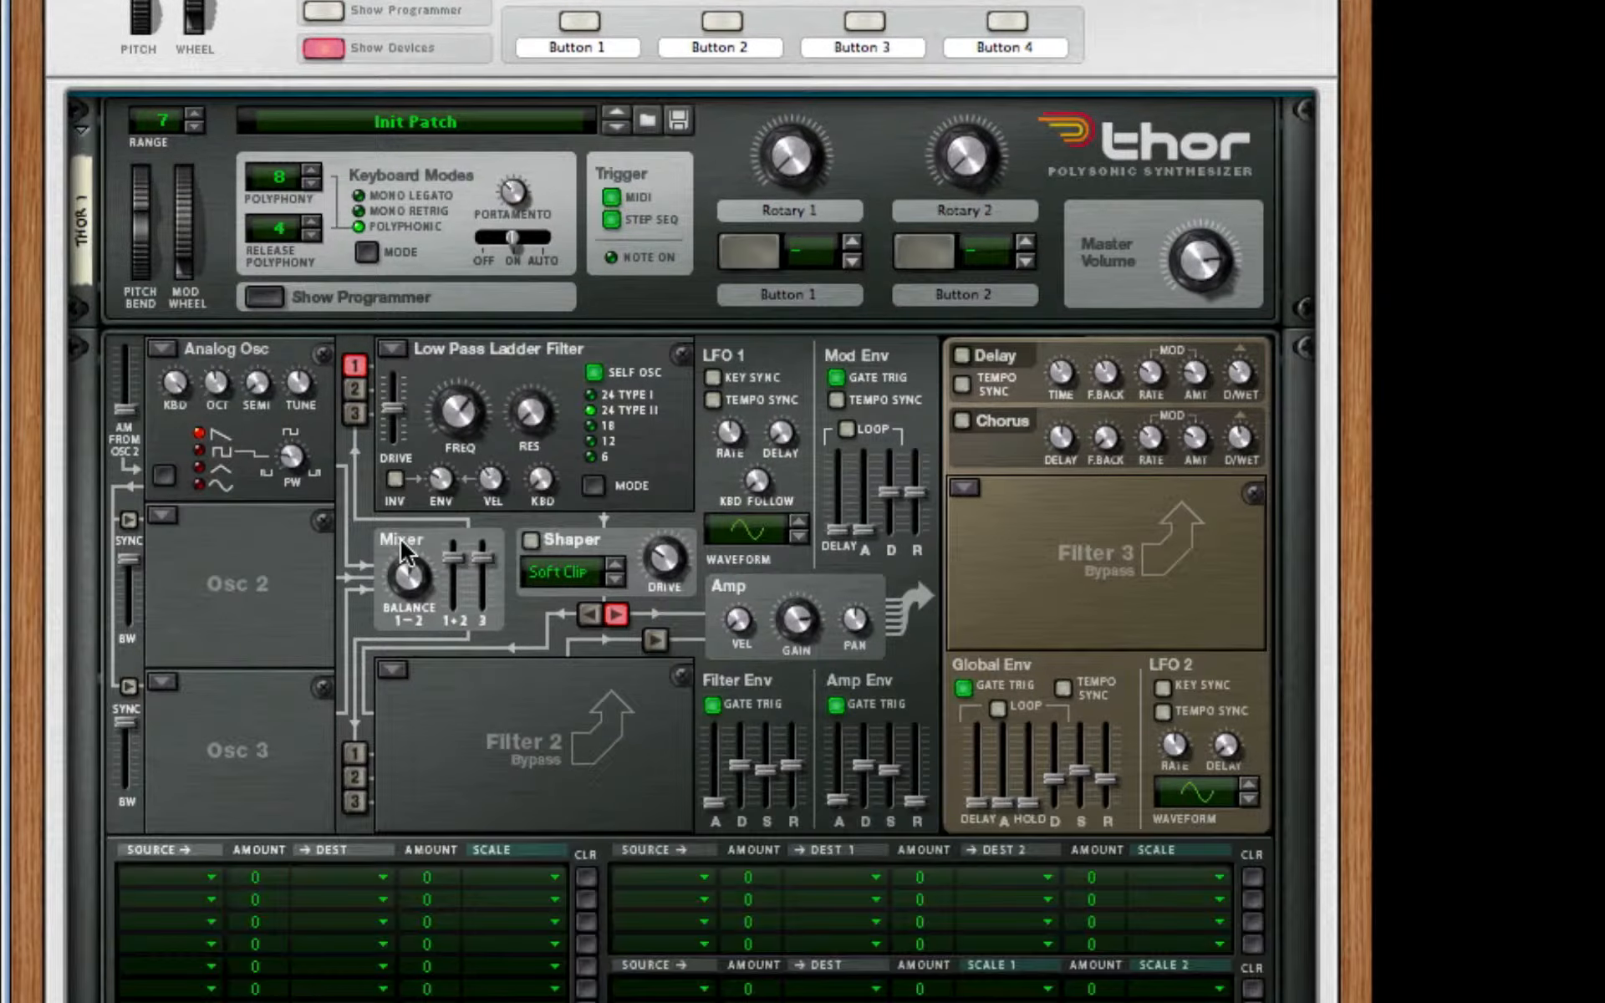
Change Thor's oscillator 1 to Wavetable with the Basic Analog table and adjust its position to around 70.
left_click(165, 349)
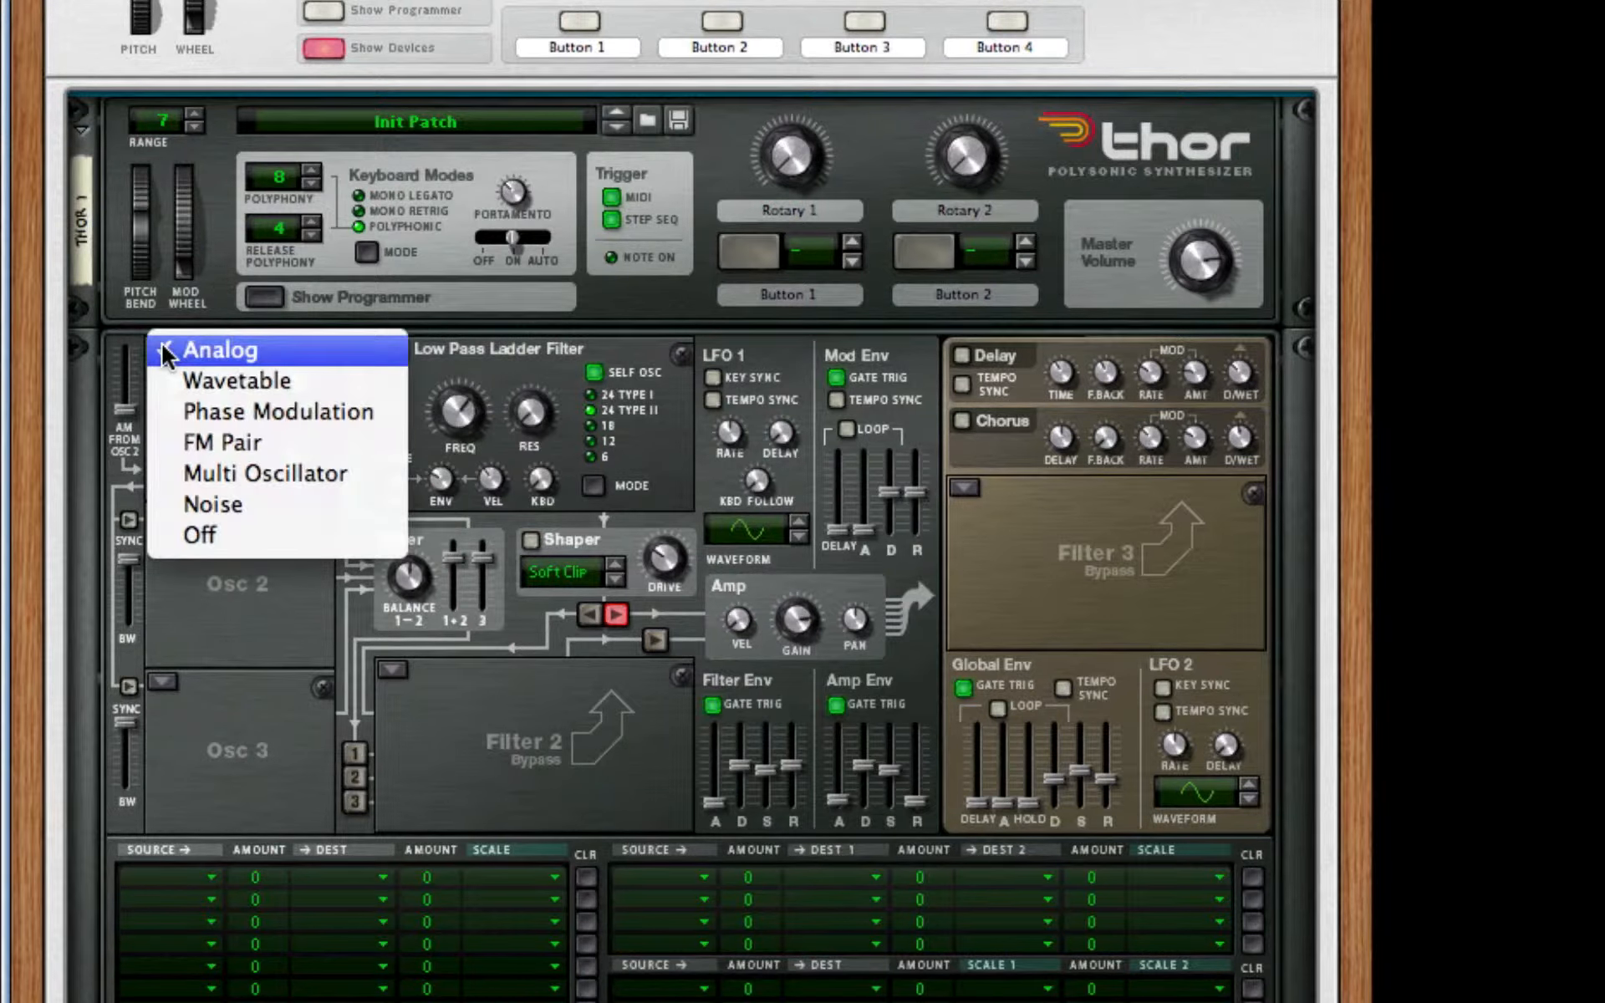
left_click(244, 383)
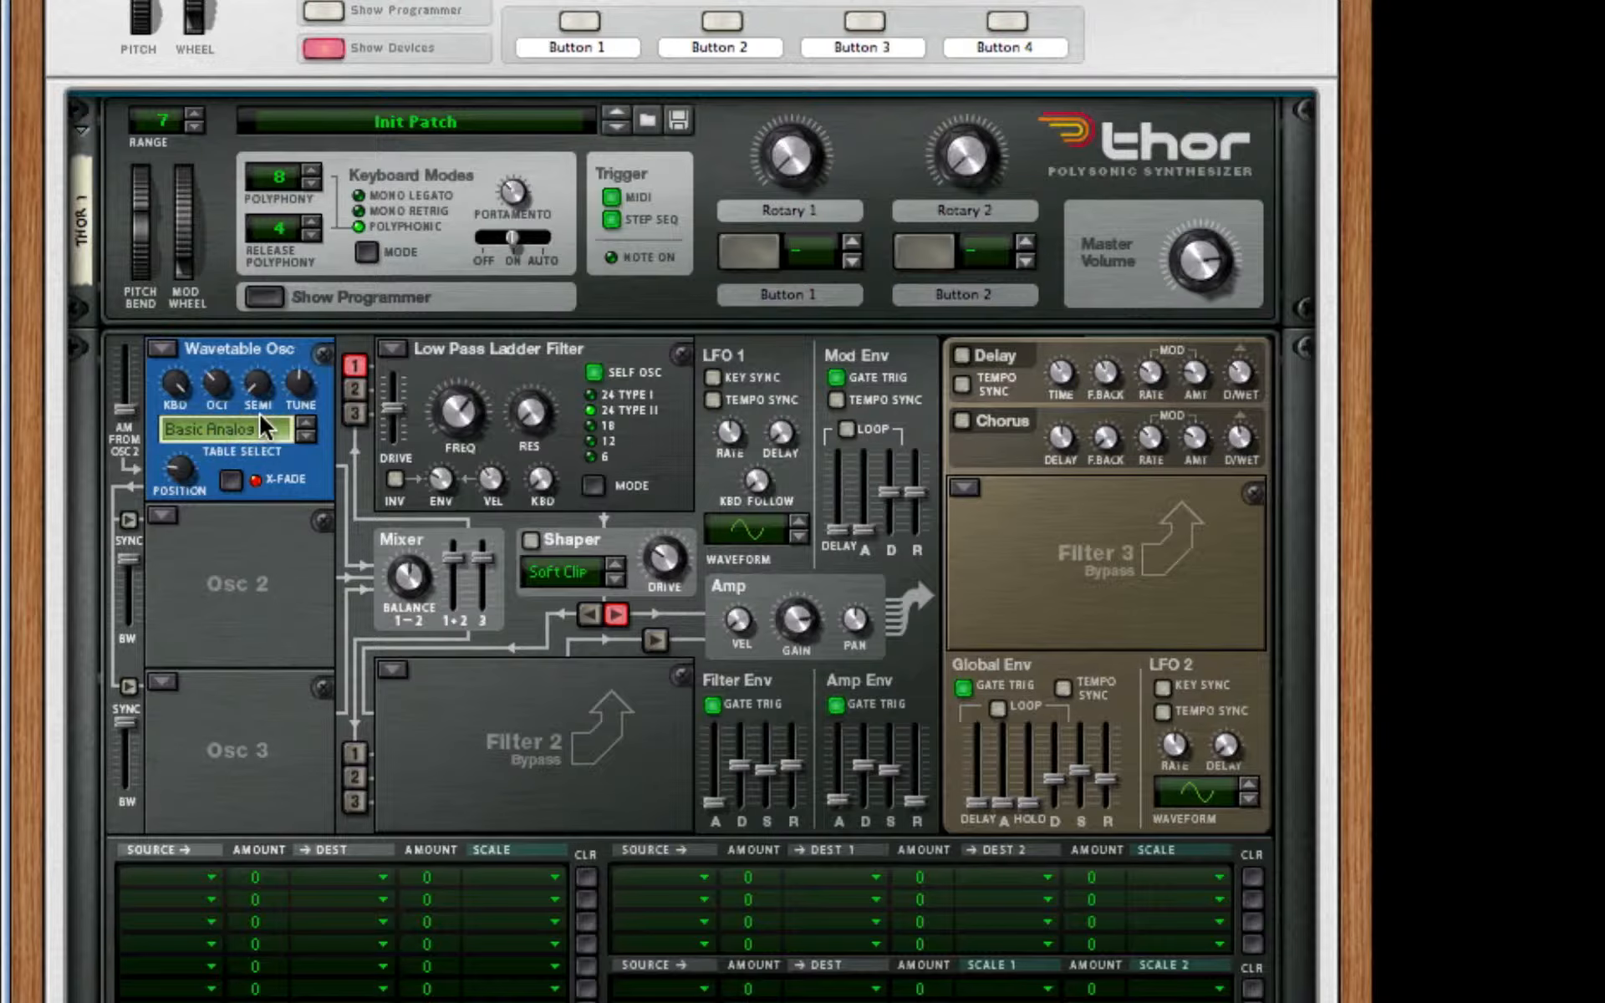
left_click_drag(259, 391, 287, 365)
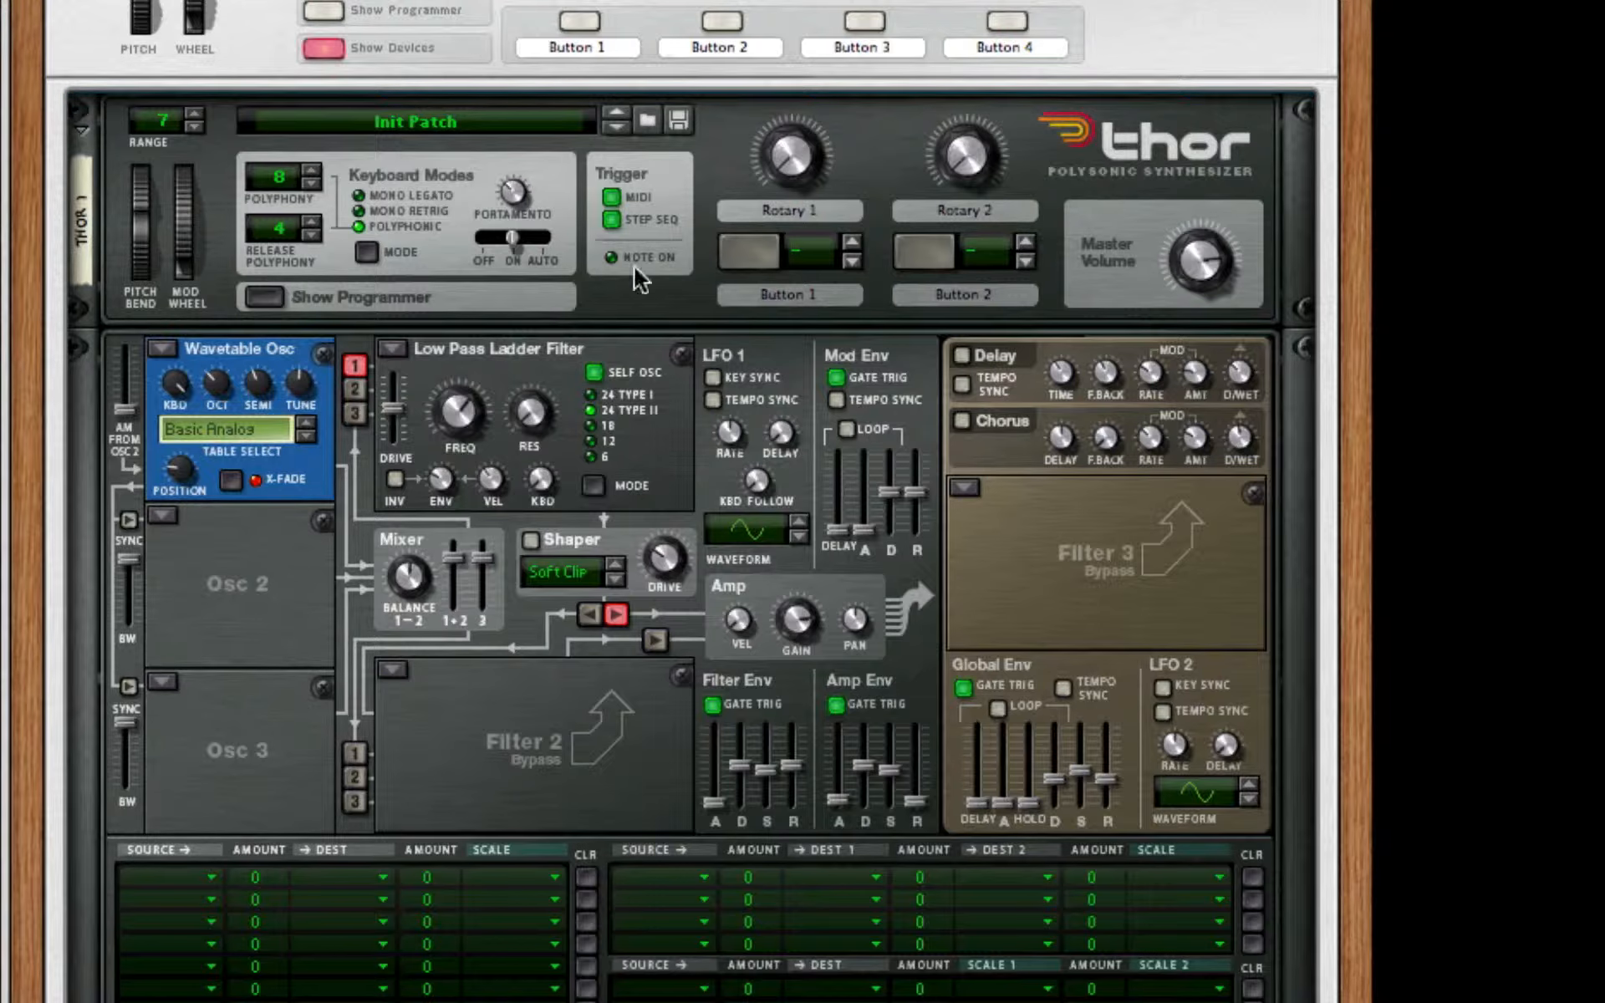
left_click_drag(182, 421, 182, 423)
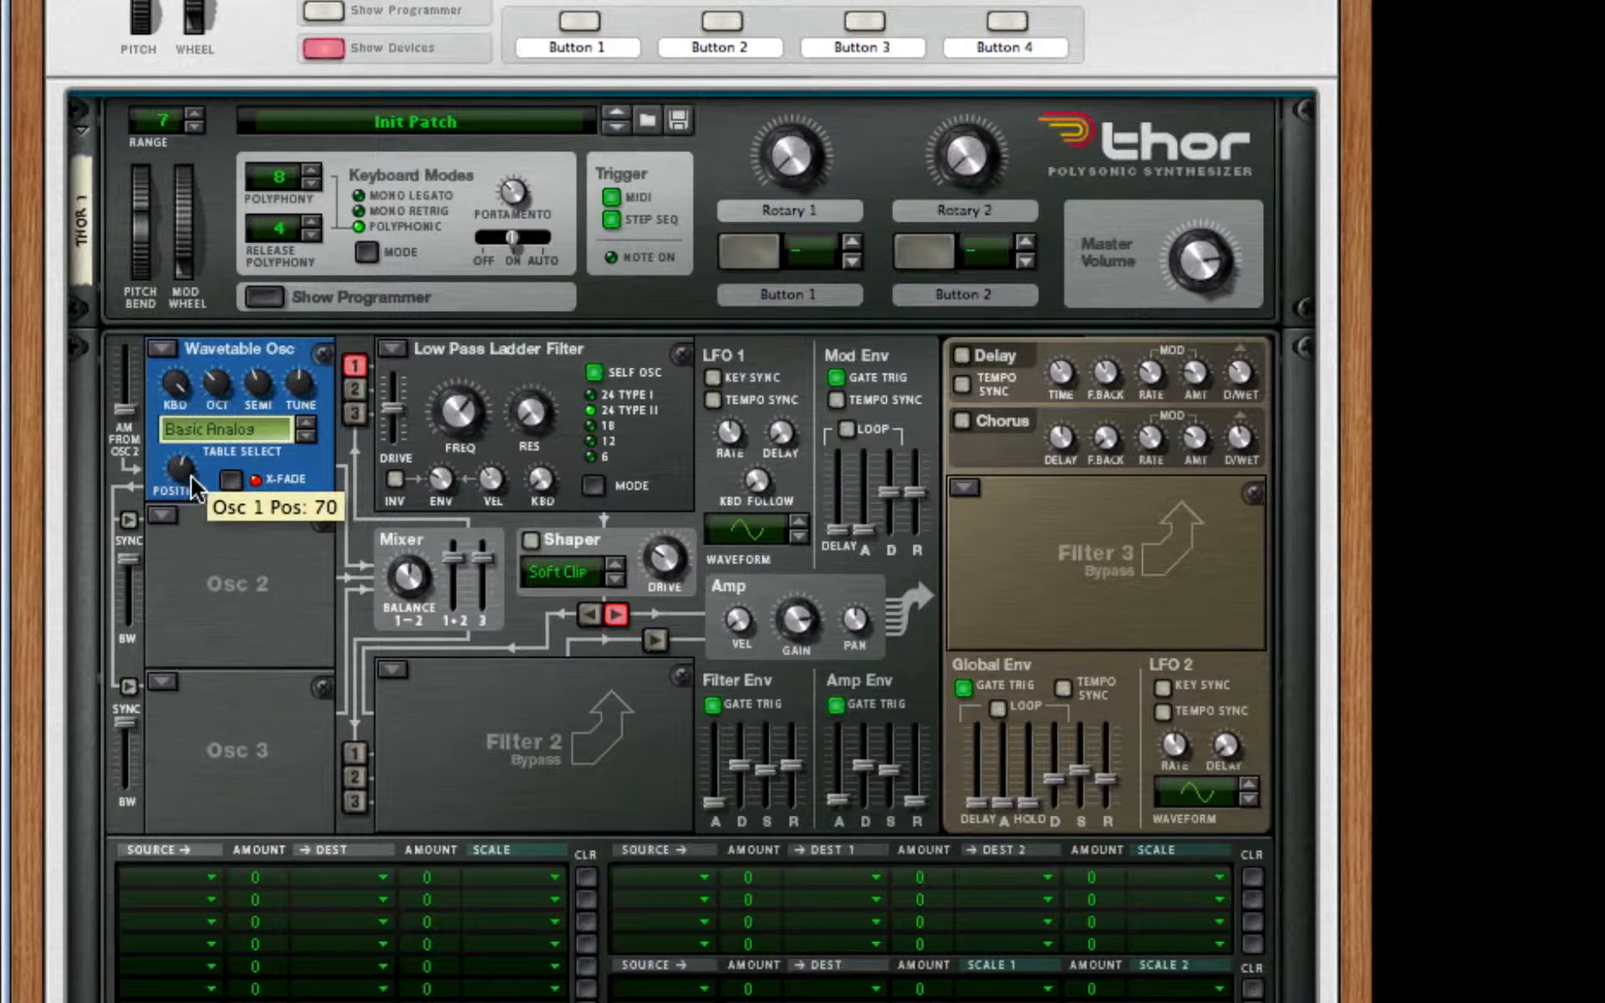
left_click_drag(193, 487, 189, 483)
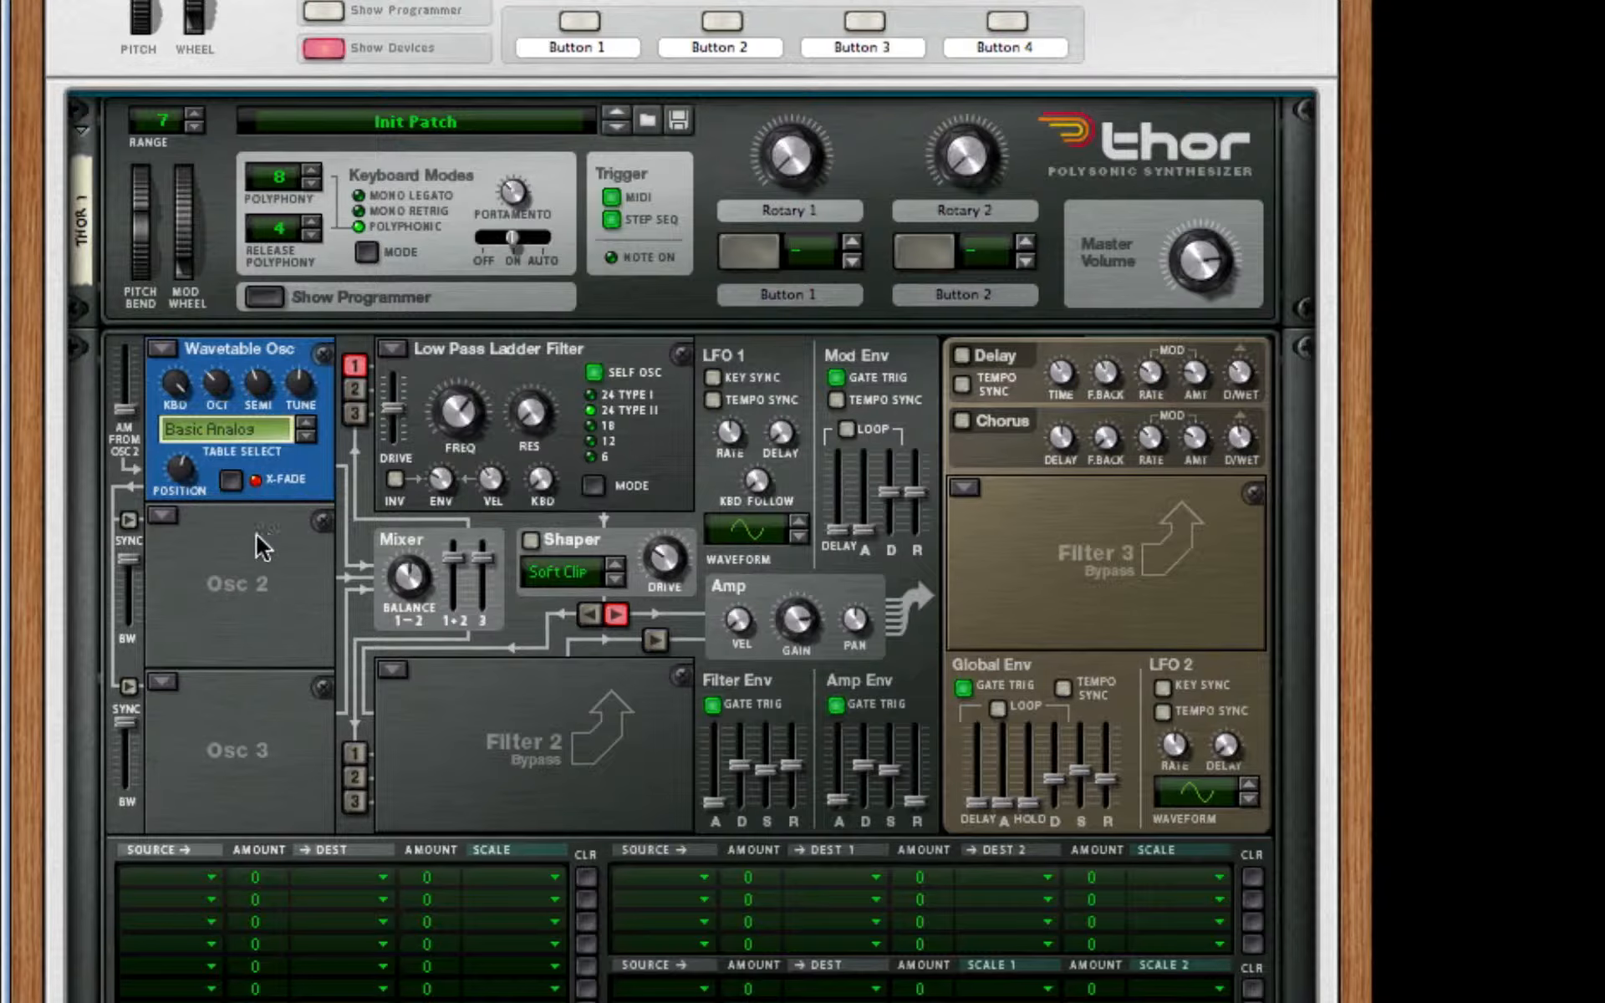
Load an Analog oscillator into Thor's oscillator 2 slot and select its square waveform.
left_click(165, 517)
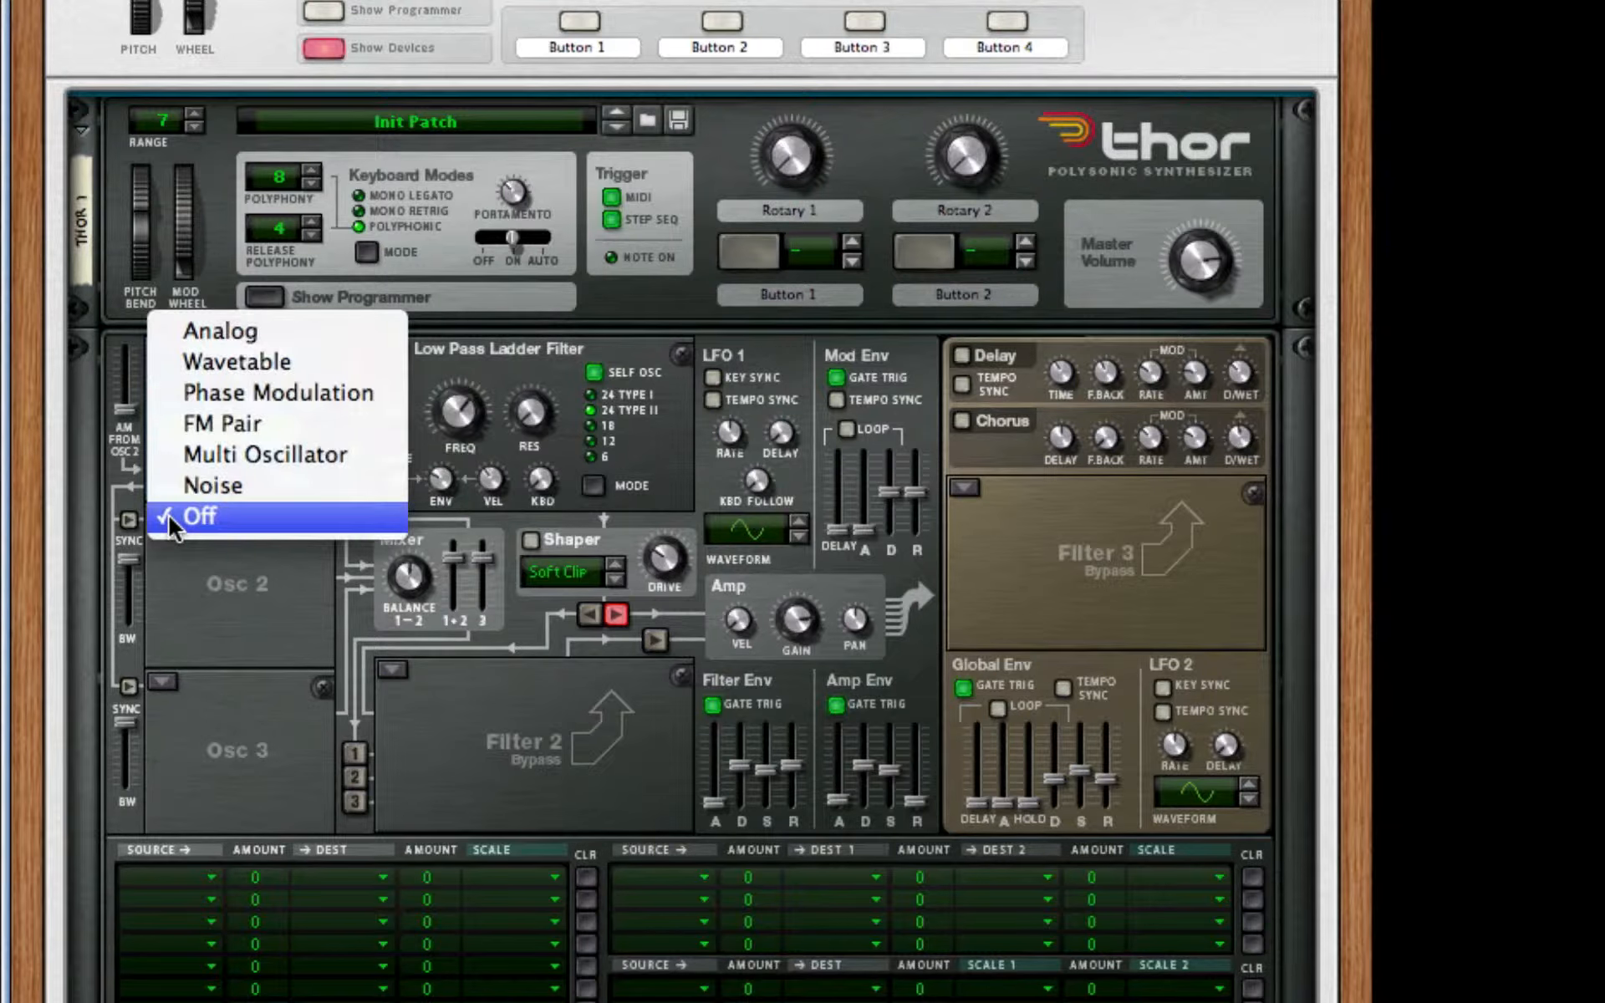
left_click(279, 334)
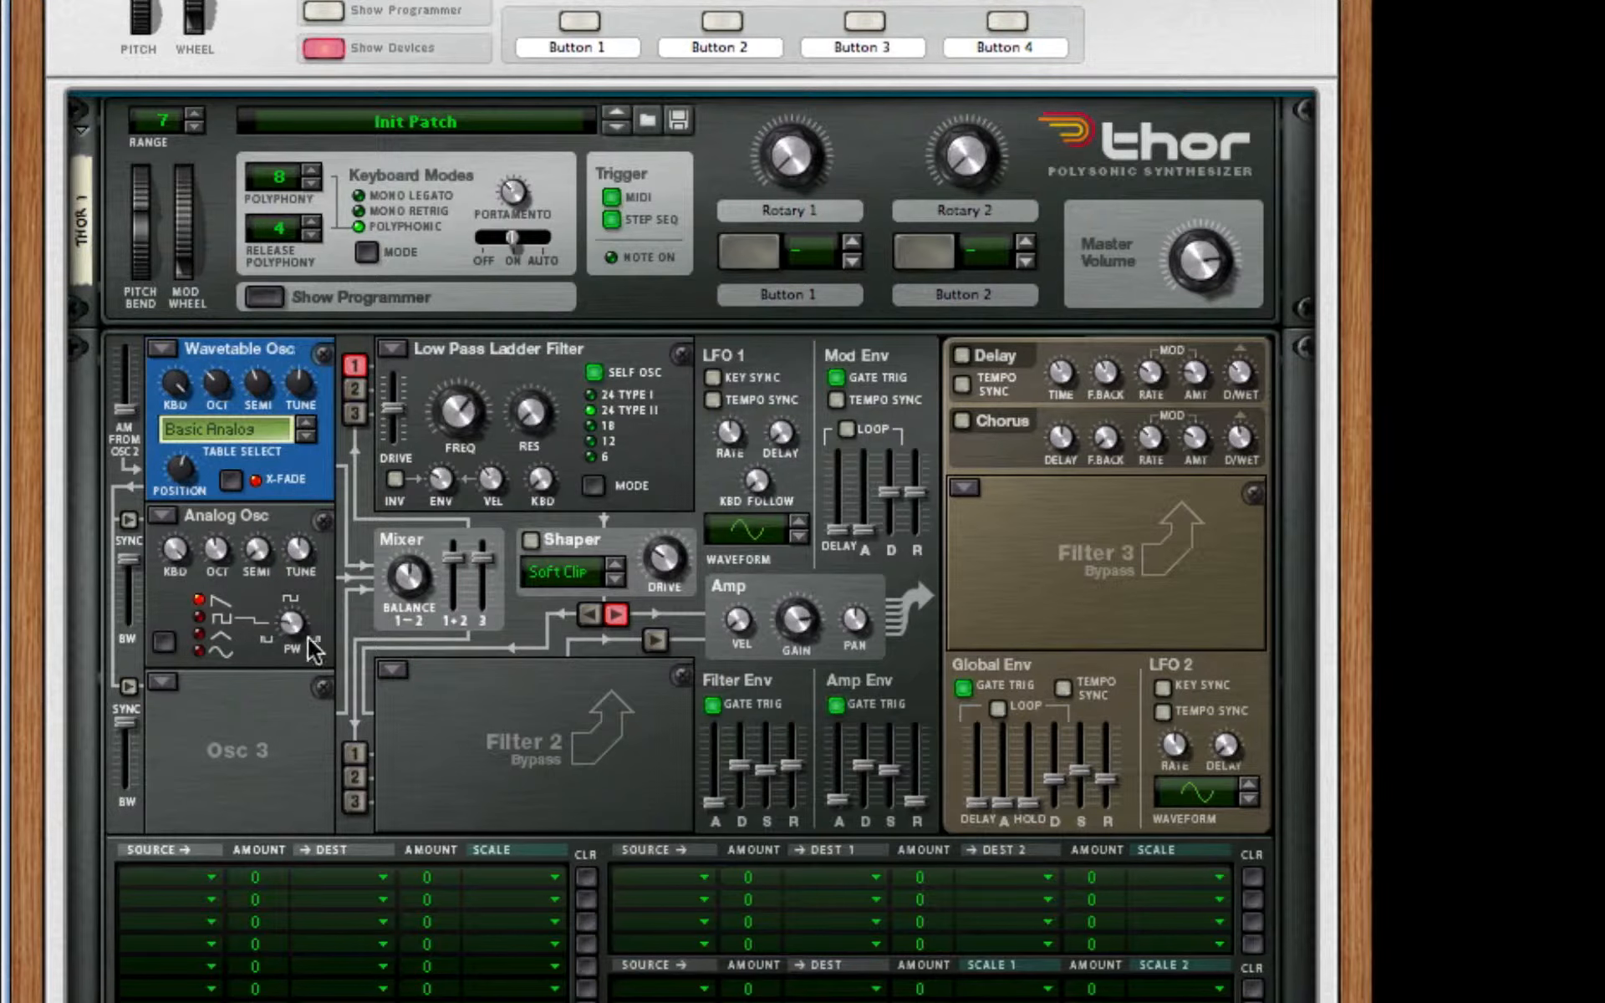
left_click(198, 618)
left_click_drag(236, 545, 237, 535)
Remove oscillator 1 from filter 1 and route oscillators 1 and 2 into filter 2.
left_click(351, 369)
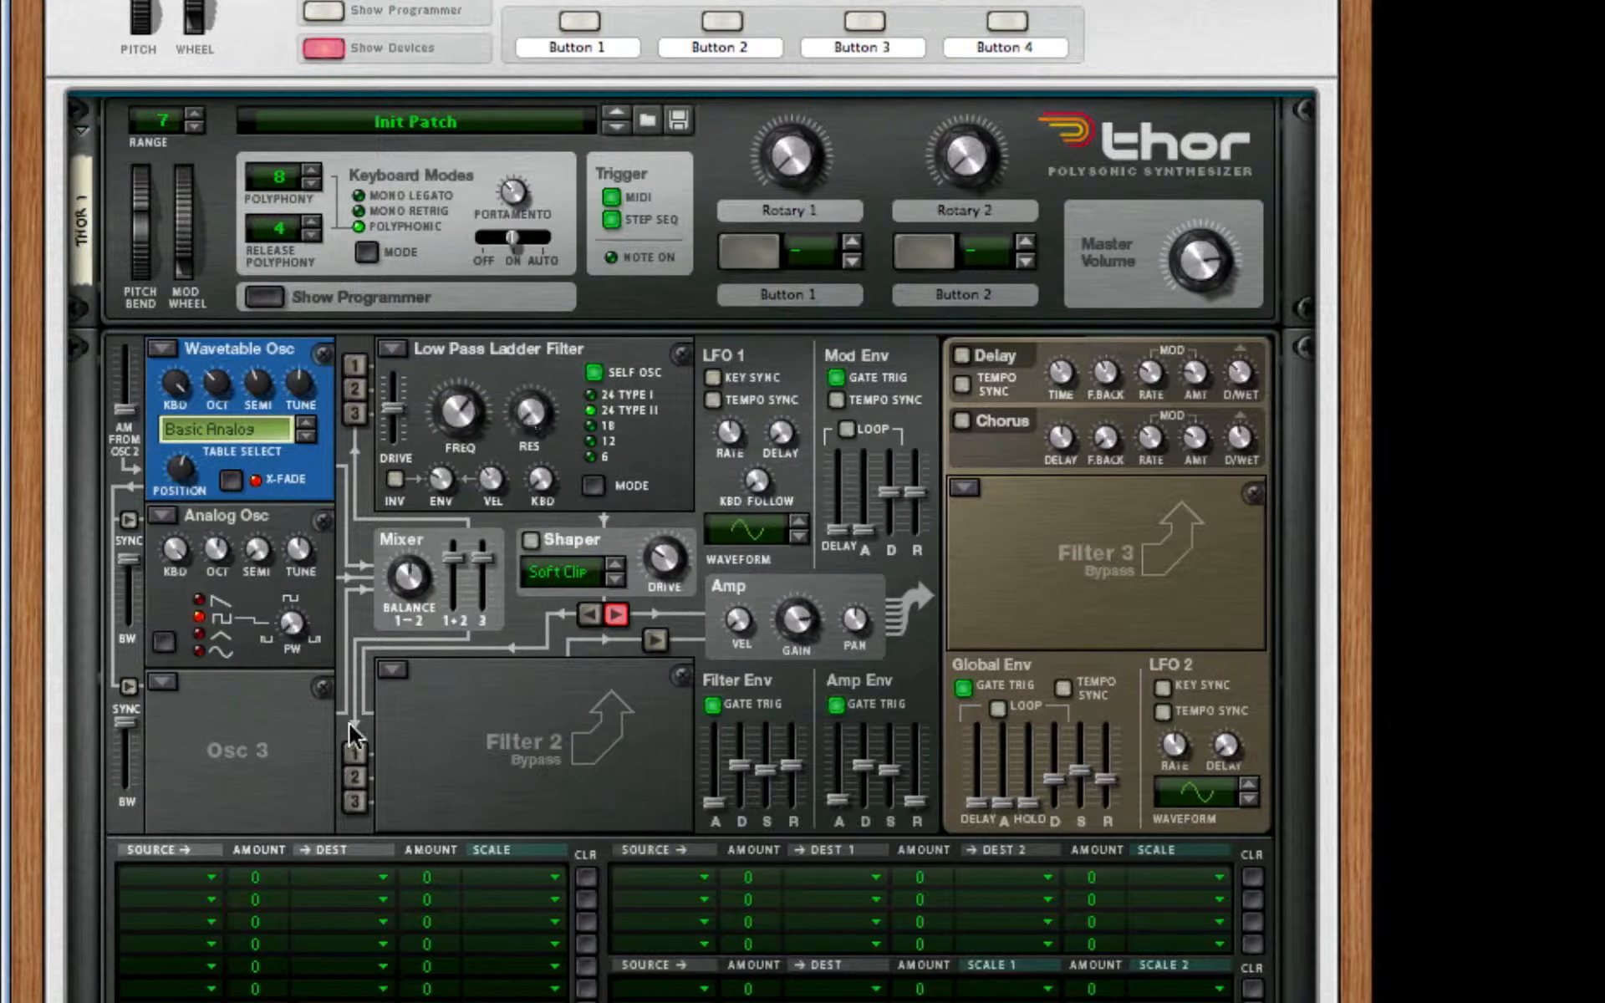
left_click(355, 753)
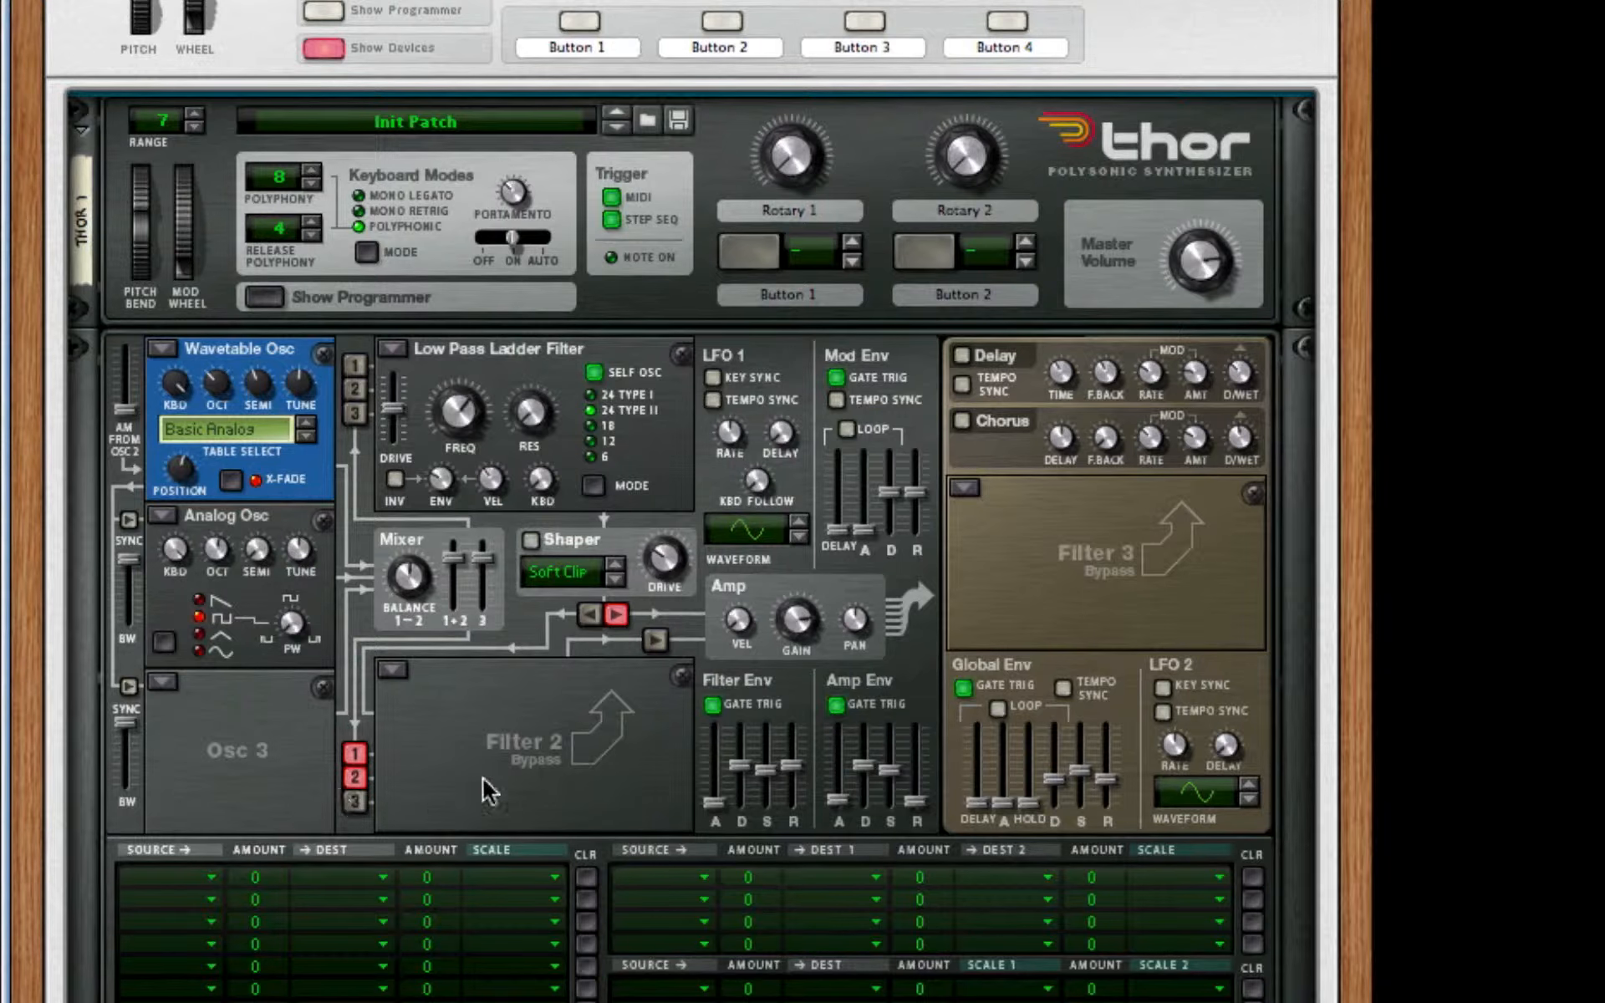
Route filter 2 into Thor's amp and raise the Amp Env decay and sustain to maximum.
left_click(655, 640)
left_click_drag(874, 767, 890, 728)
scroll(312, 748, "down", 2)
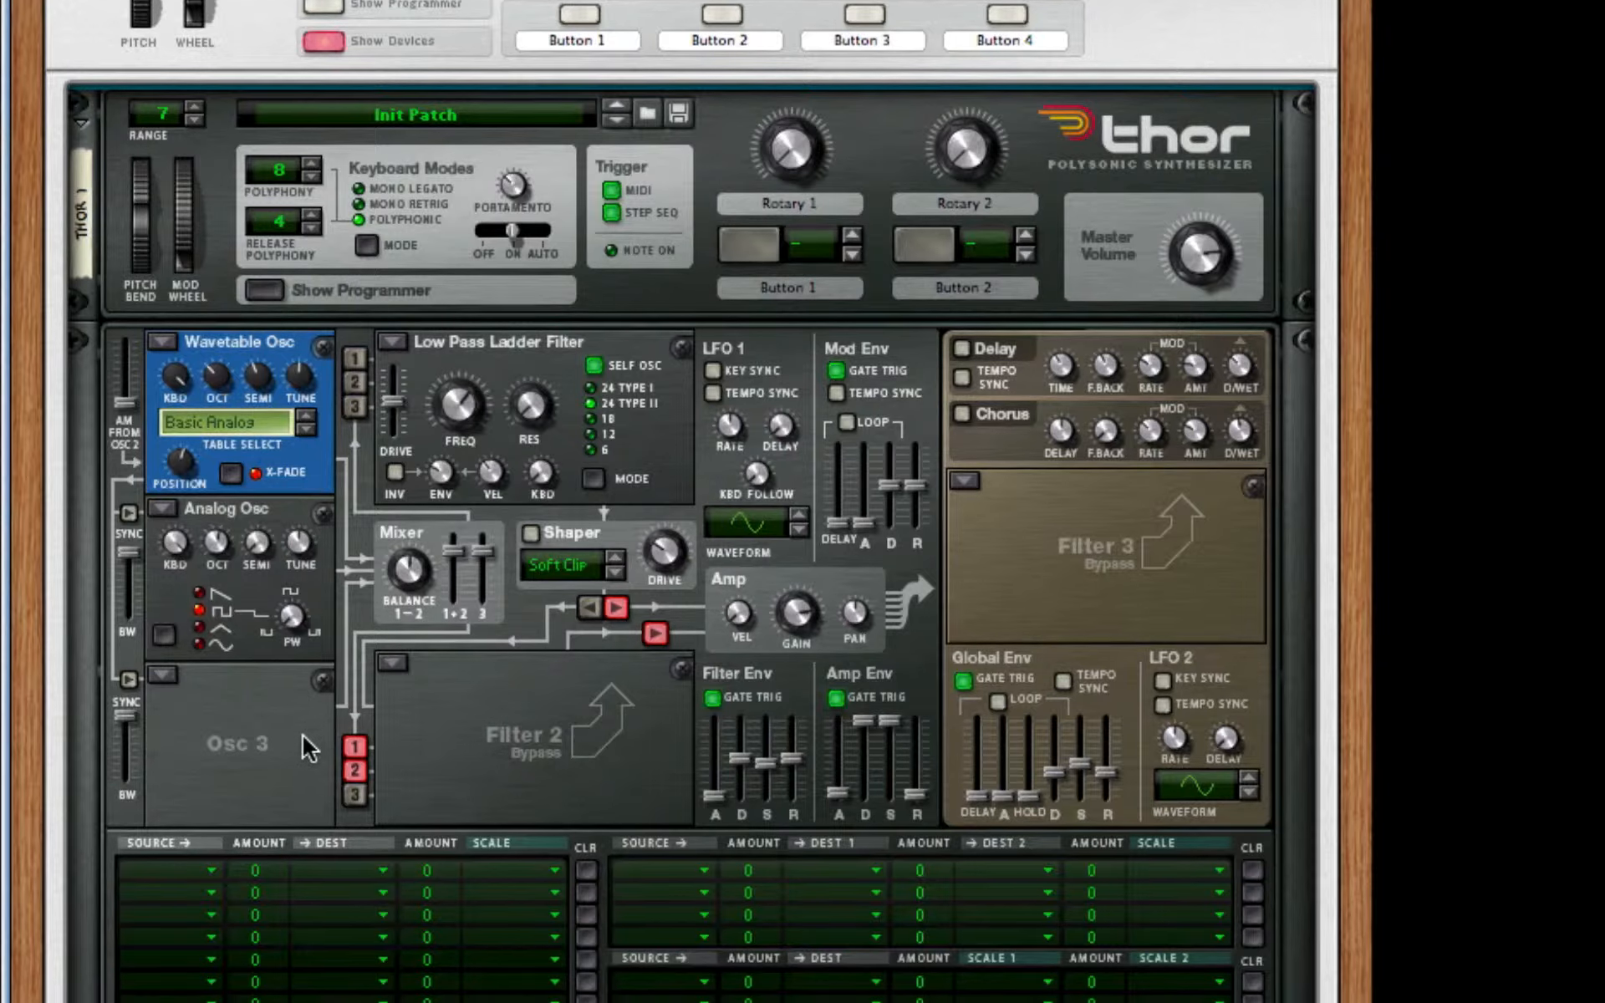
Set Thor's first modulation row to LFO 1 as source, amount 78, with Filter 1 frequency as destination.
left_click(214, 874)
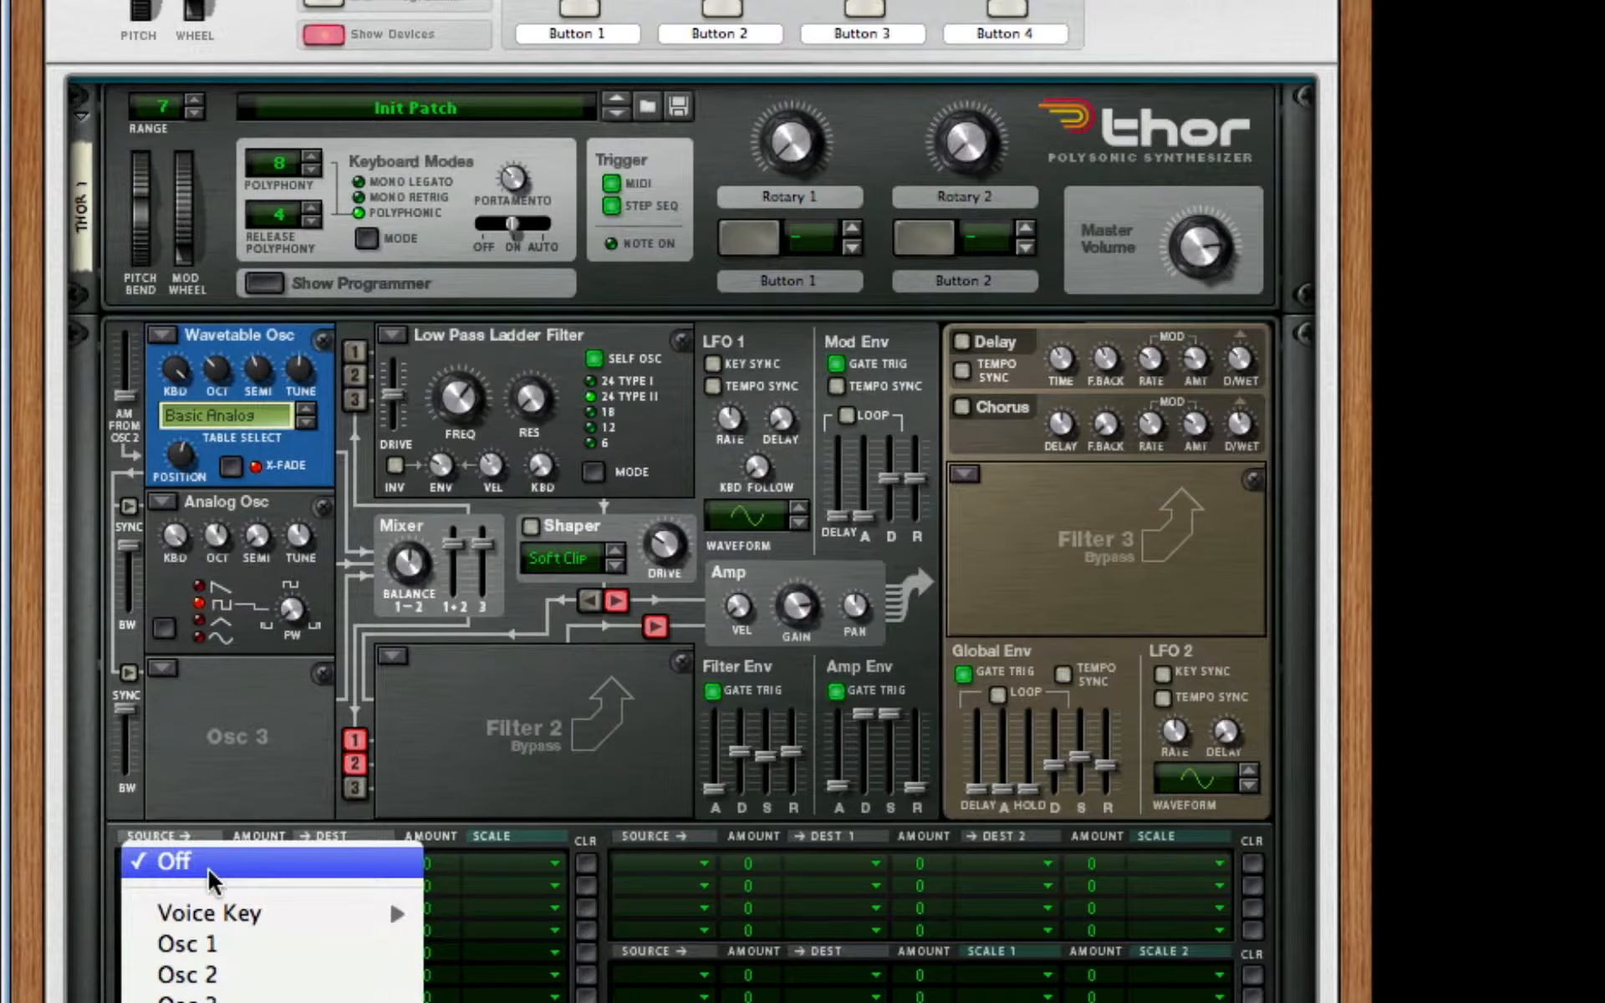
left_click(196, 995)
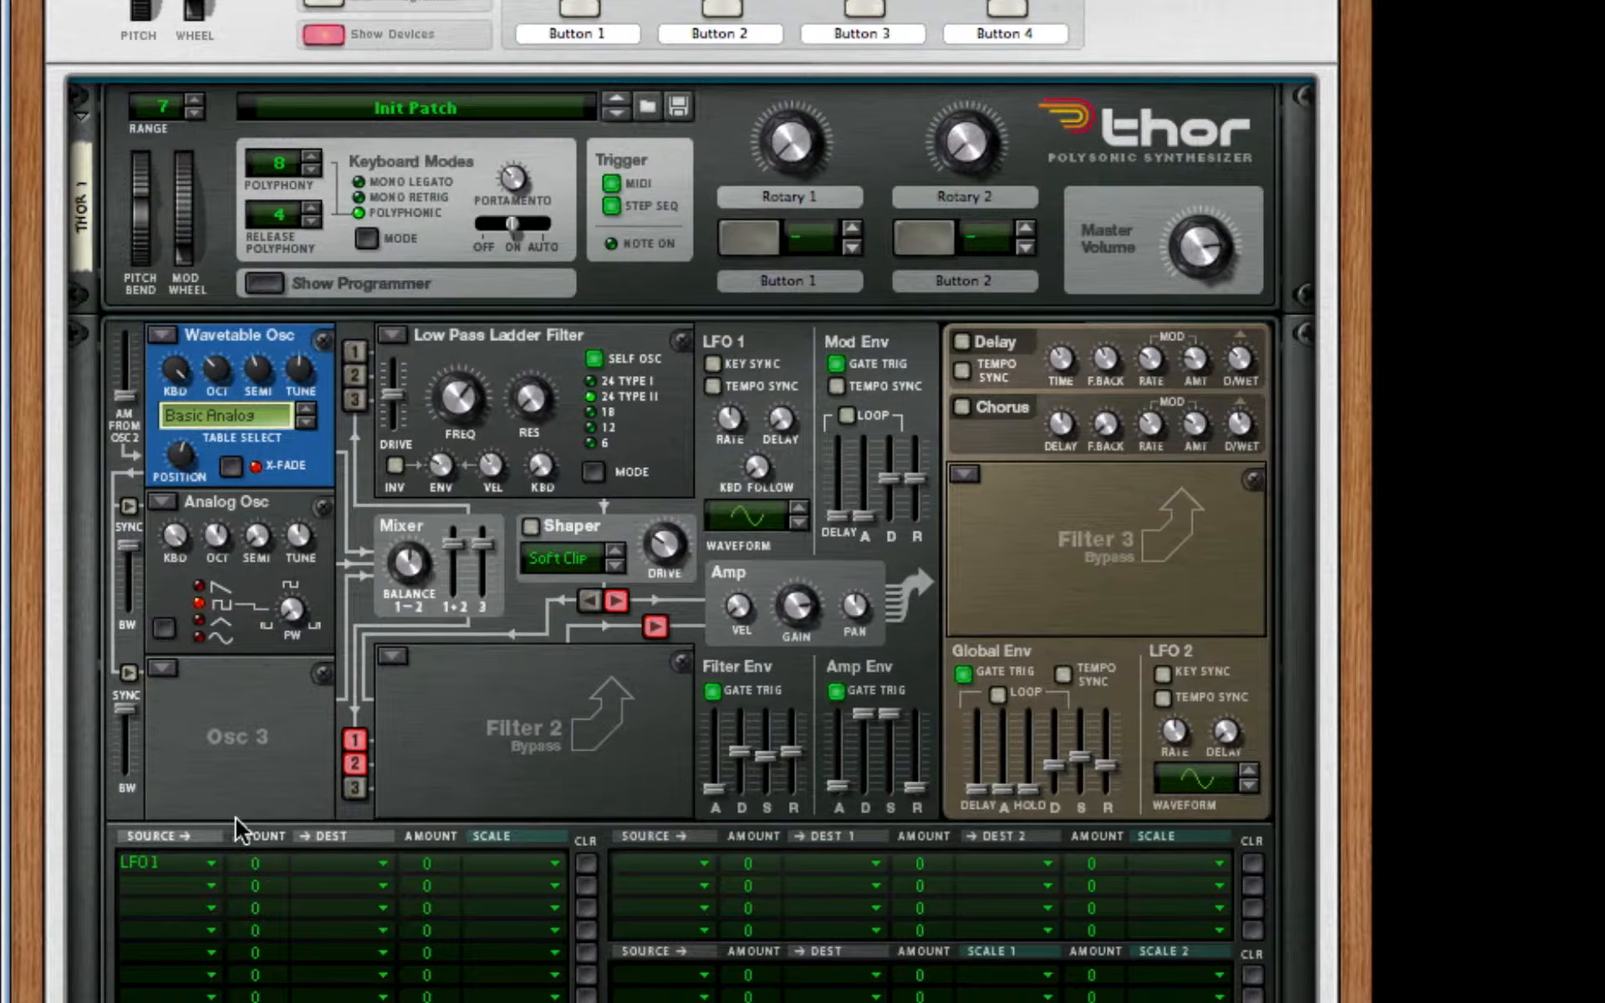
left_click_drag(268, 857, 273, 819)
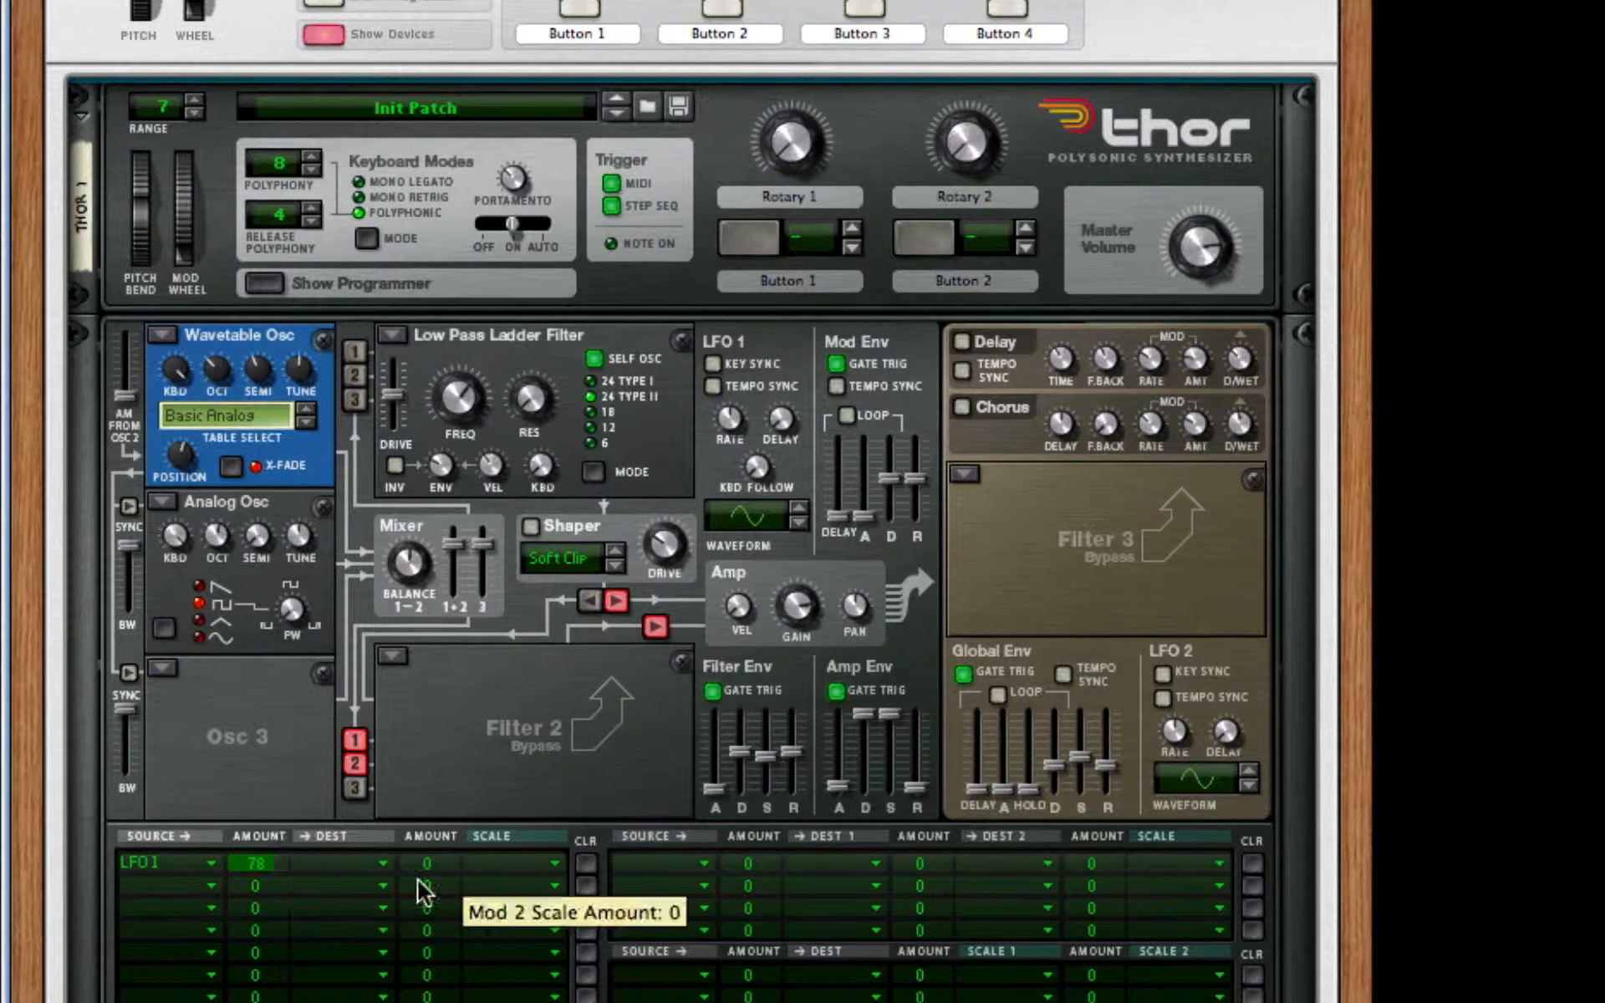
left_click(347, 863)
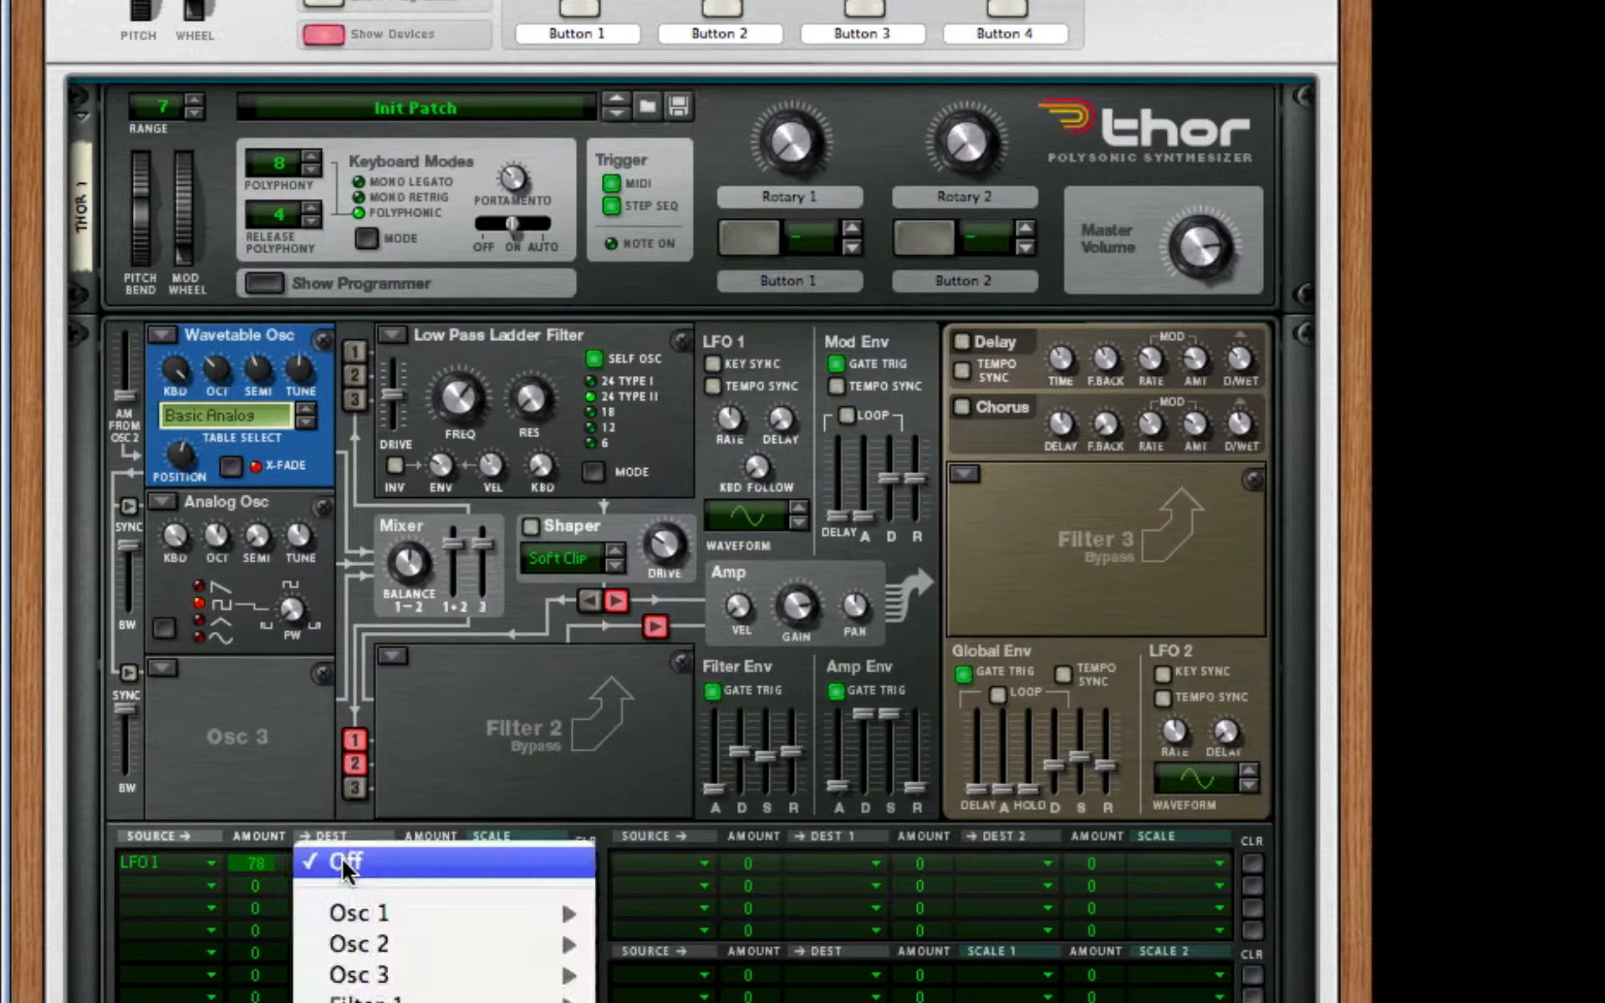
mouse_move(368, 999)
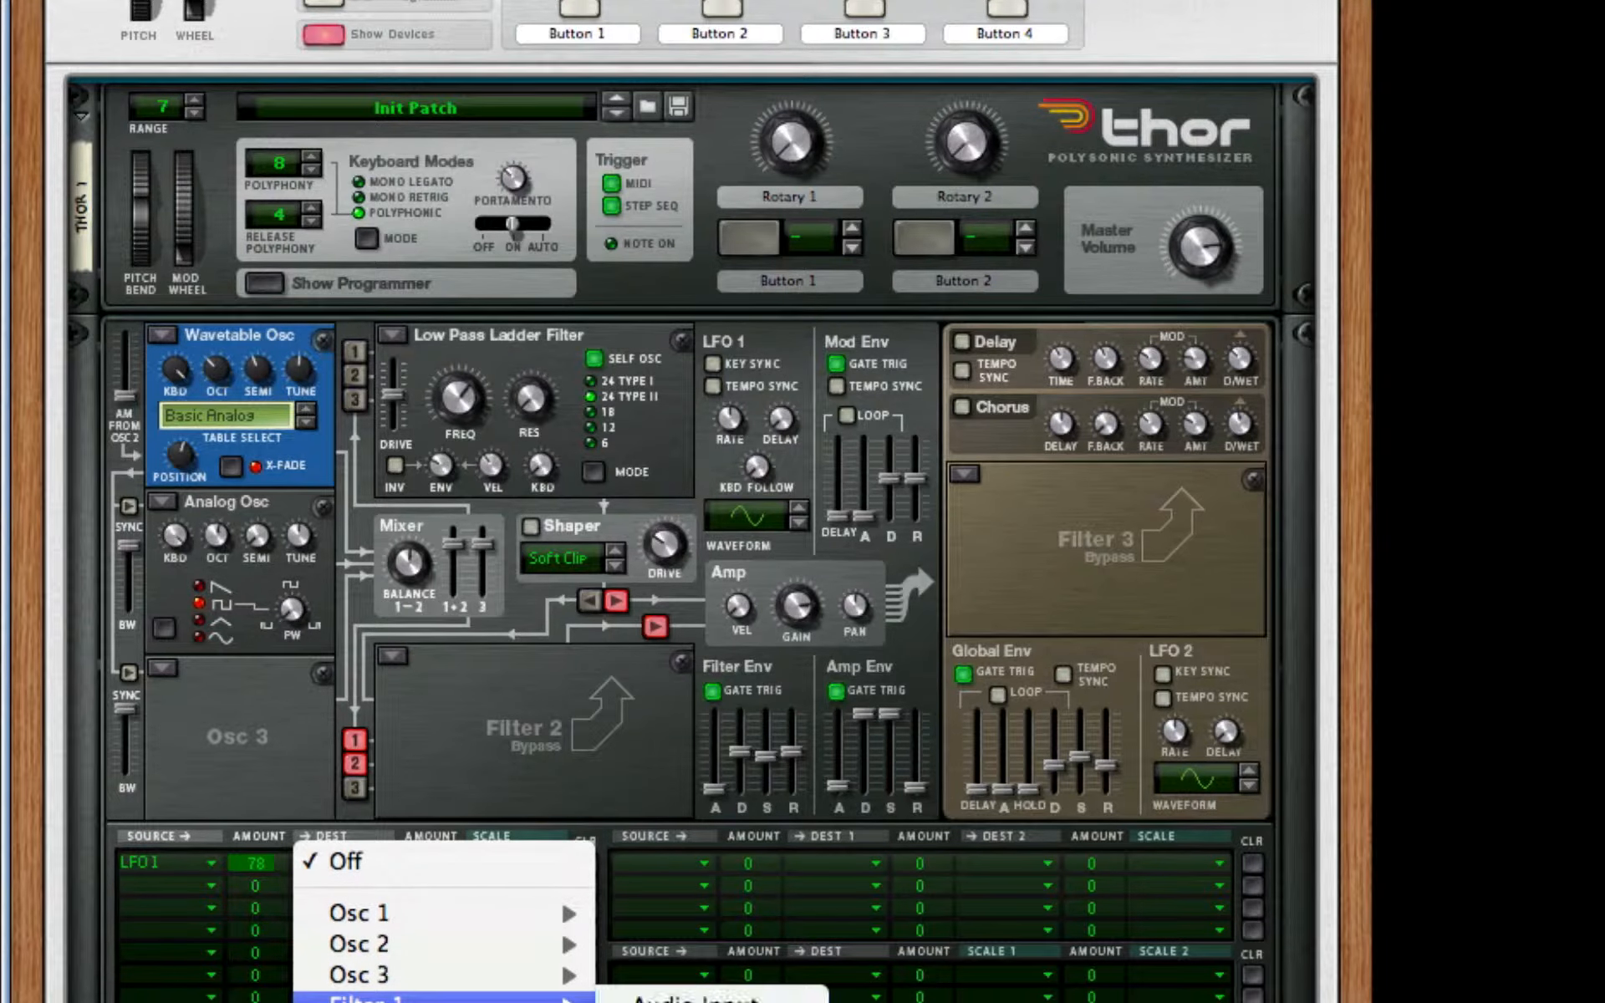
left_click(652, 1002)
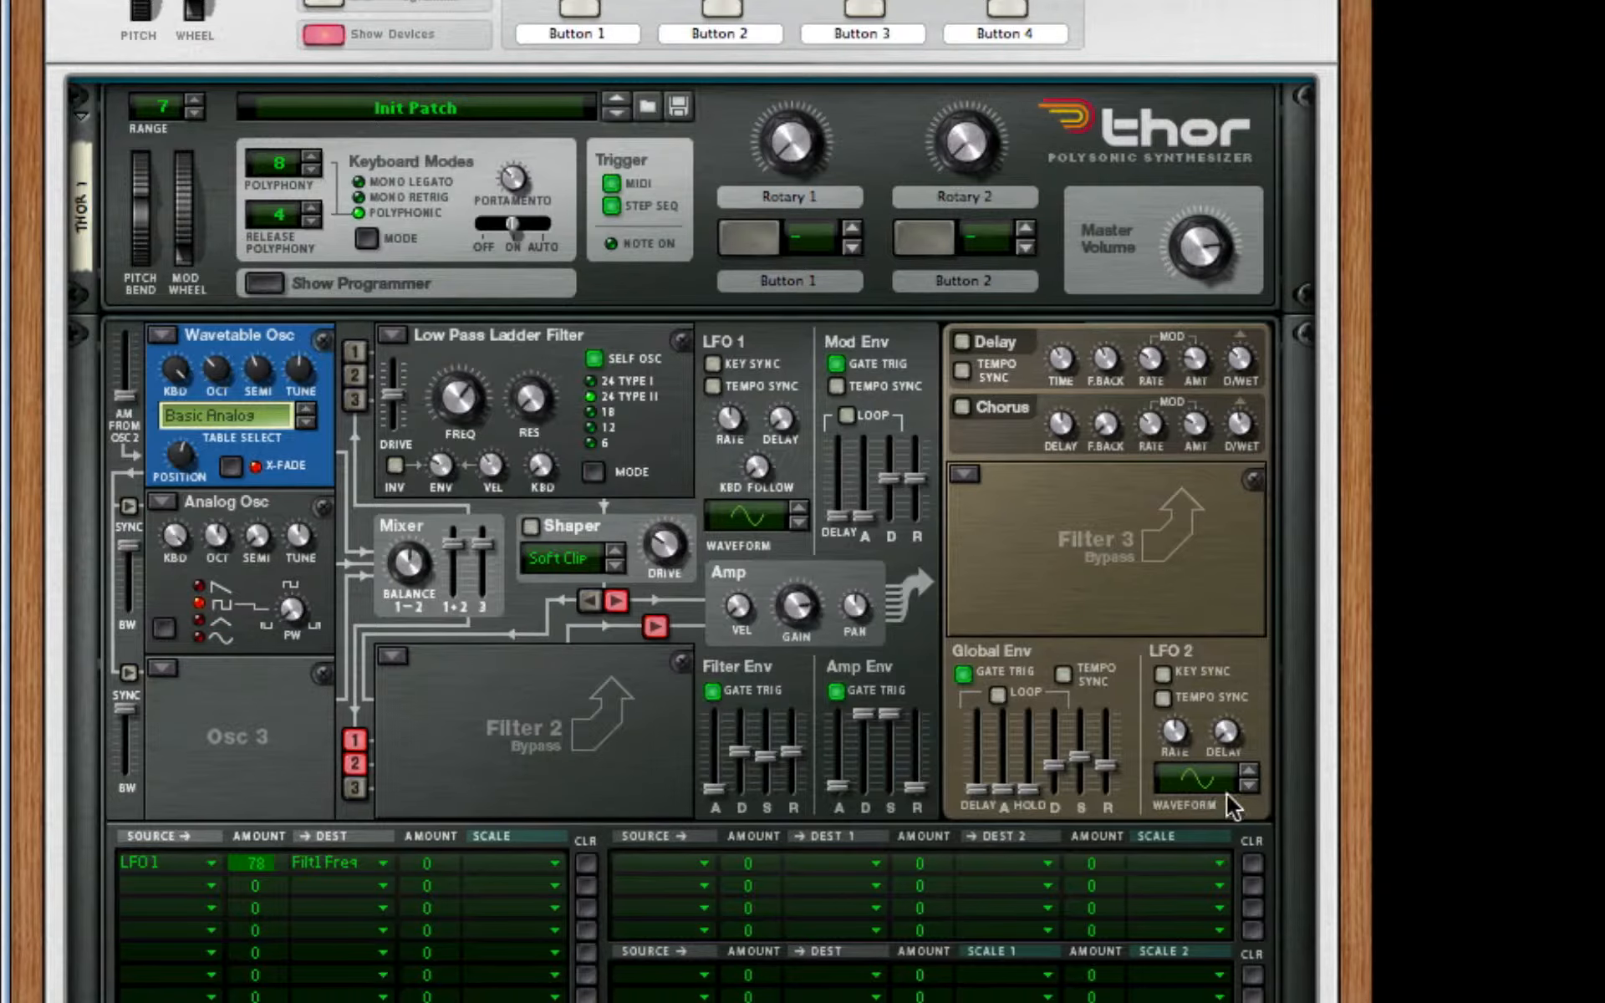
Enable Thor's Delay and Chorus effects and collapse its programmer section.
left_click(963, 341)
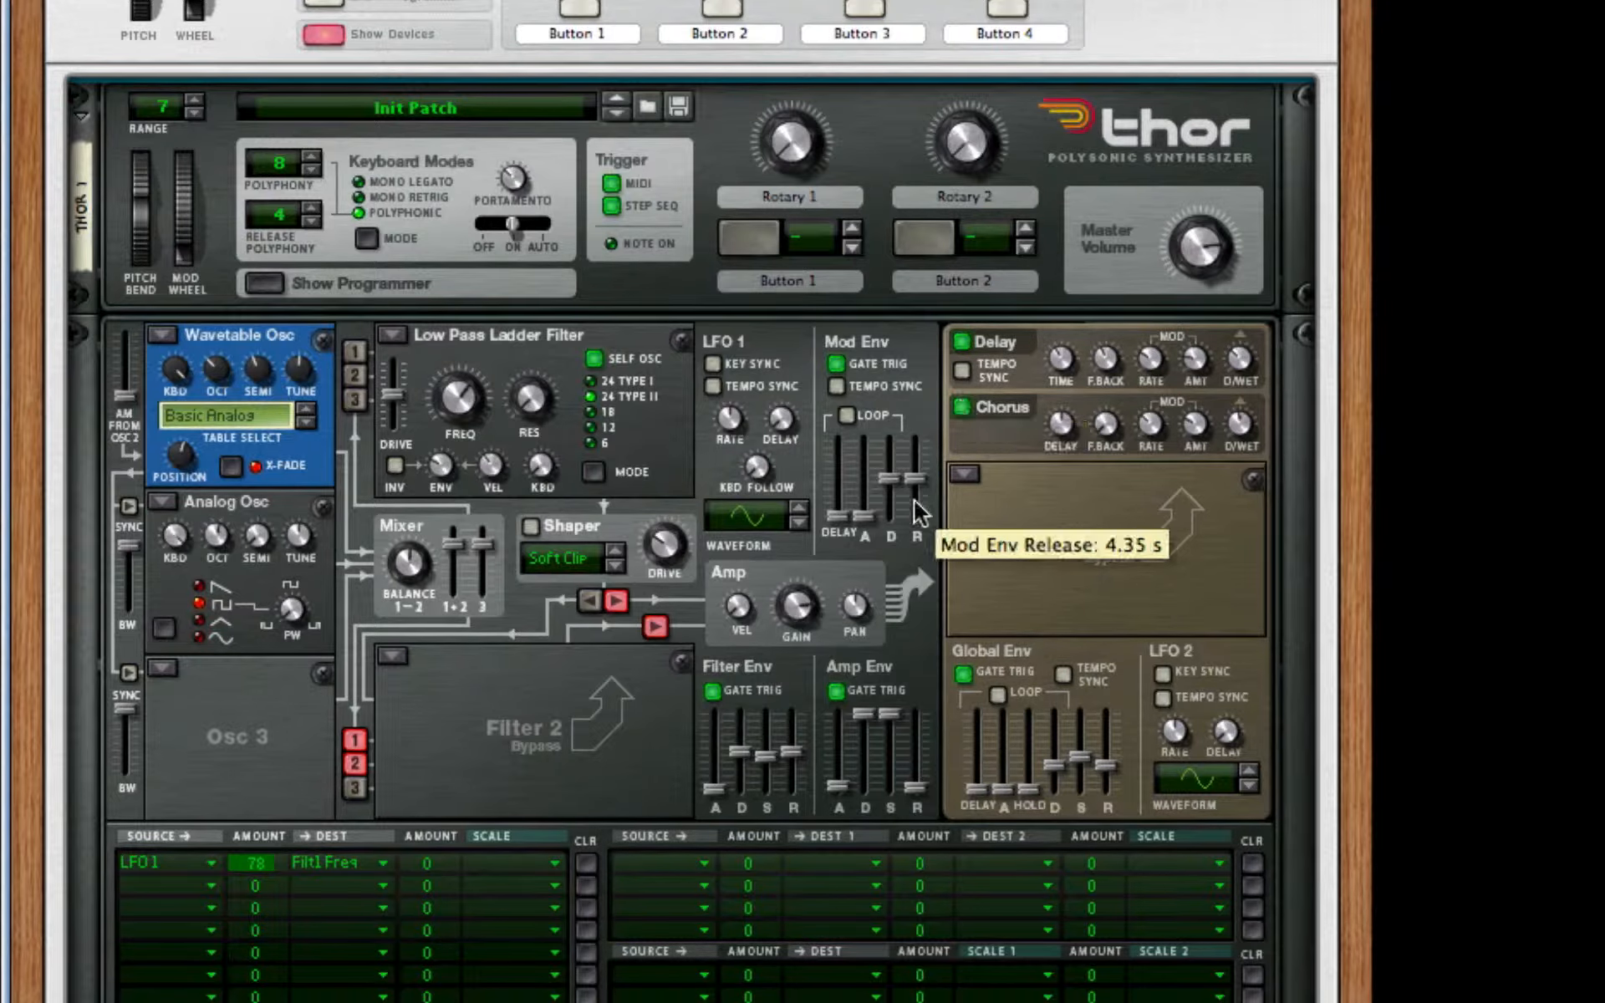
scroll(990, 502, "down", 1)
scroll(990, 501, "down", 5)
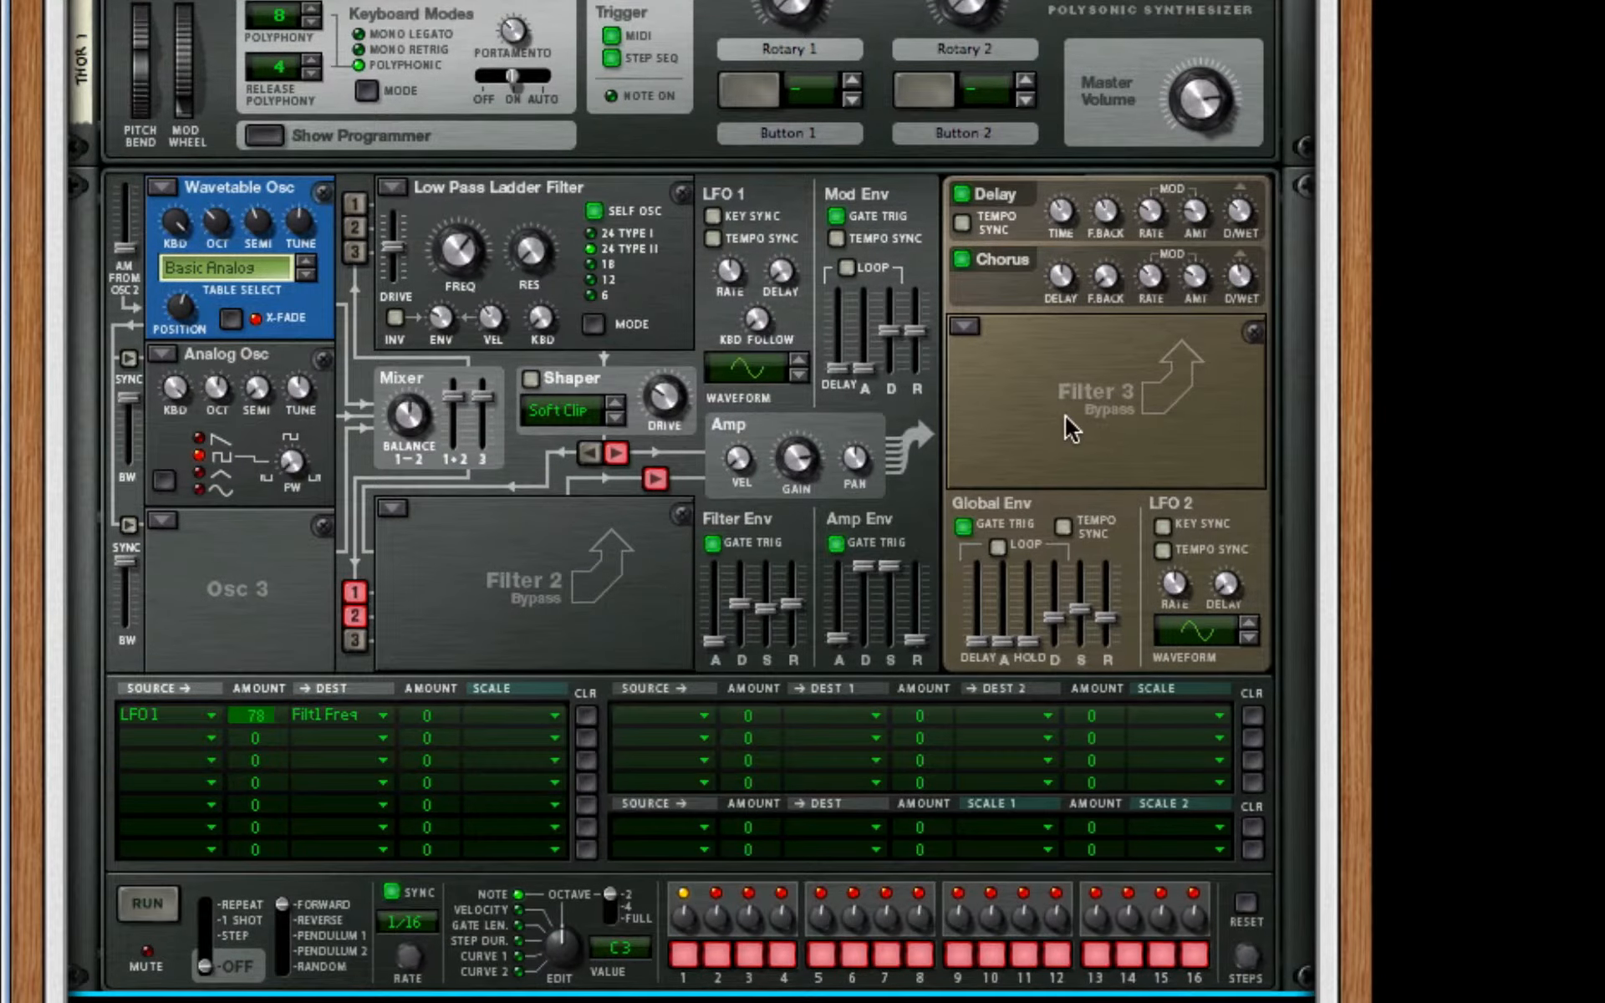
right_click(1069, 418)
left_click(961, 376)
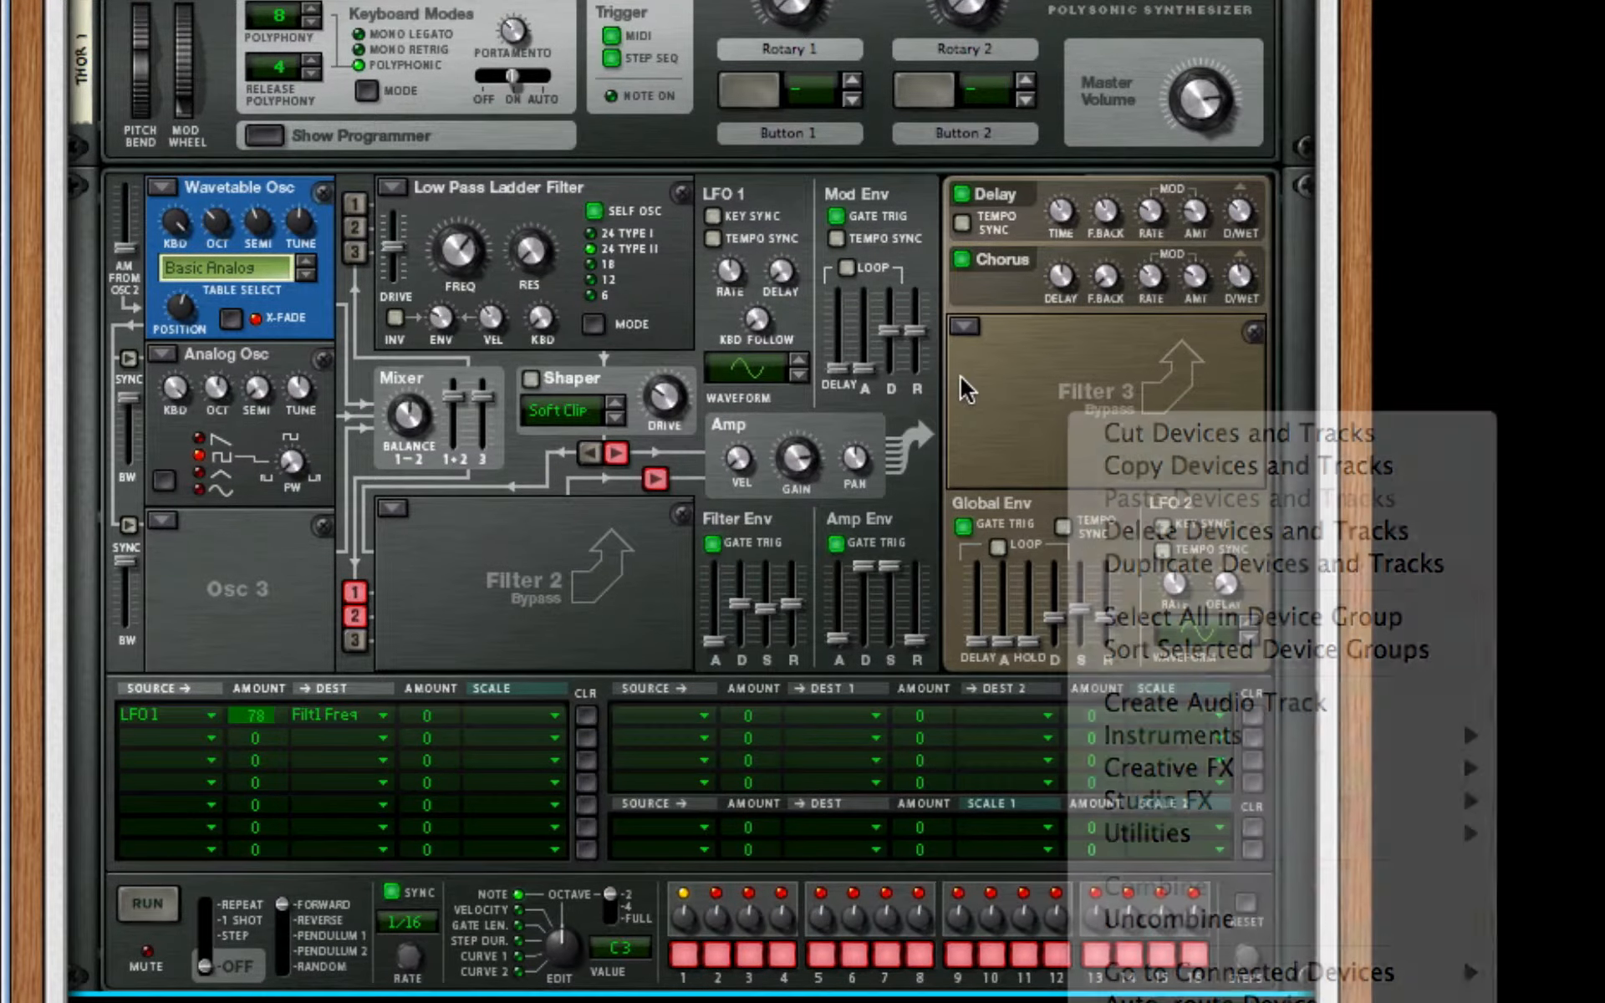
left_click(264, 138)
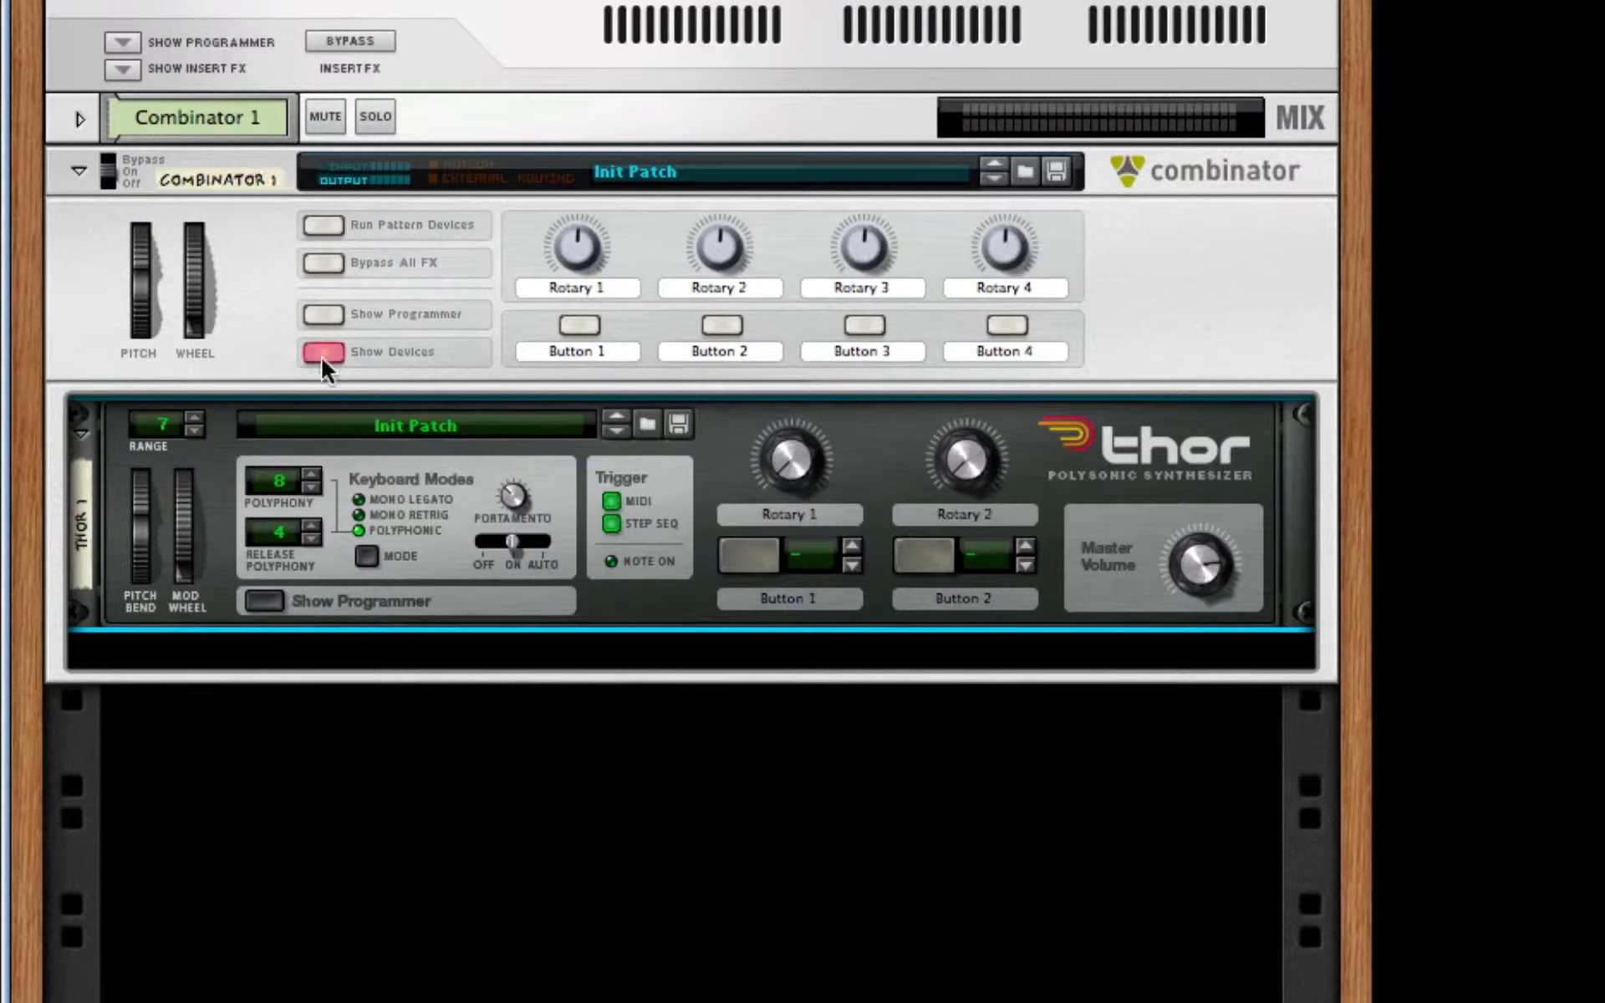
Add an RPG-8 Monophonic Arpeggiator below Thor inside the Combinator.
right_click(876, 505)
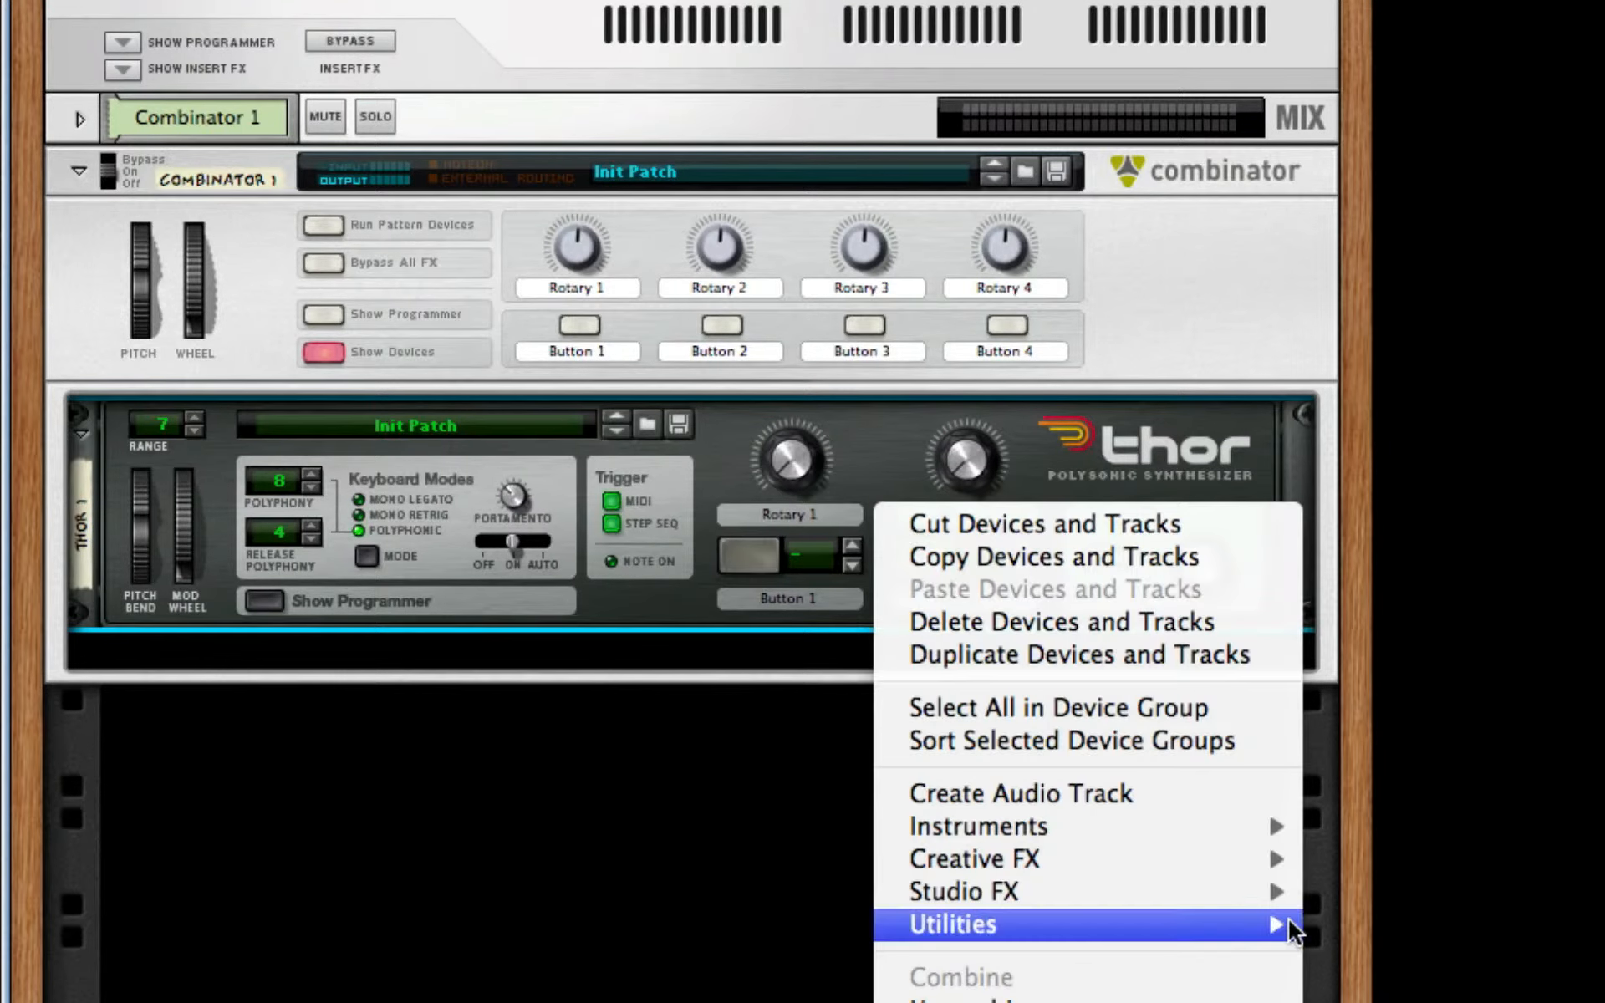
mouse_move(1279, 894)
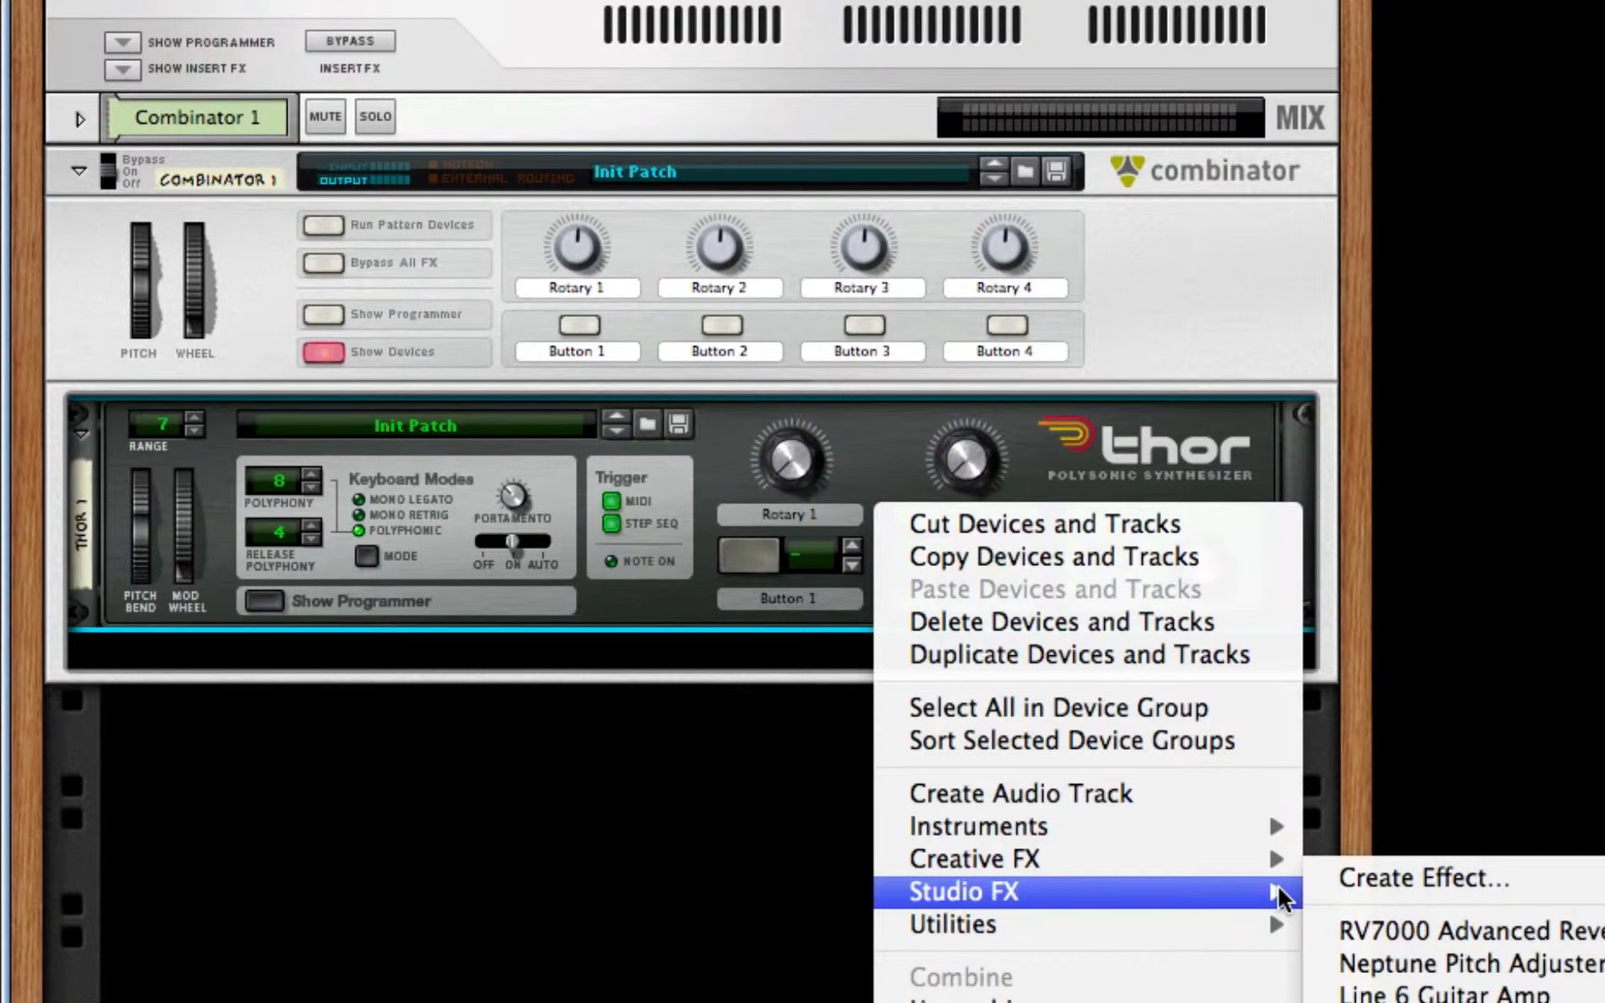
mouse_move(1254, 924)
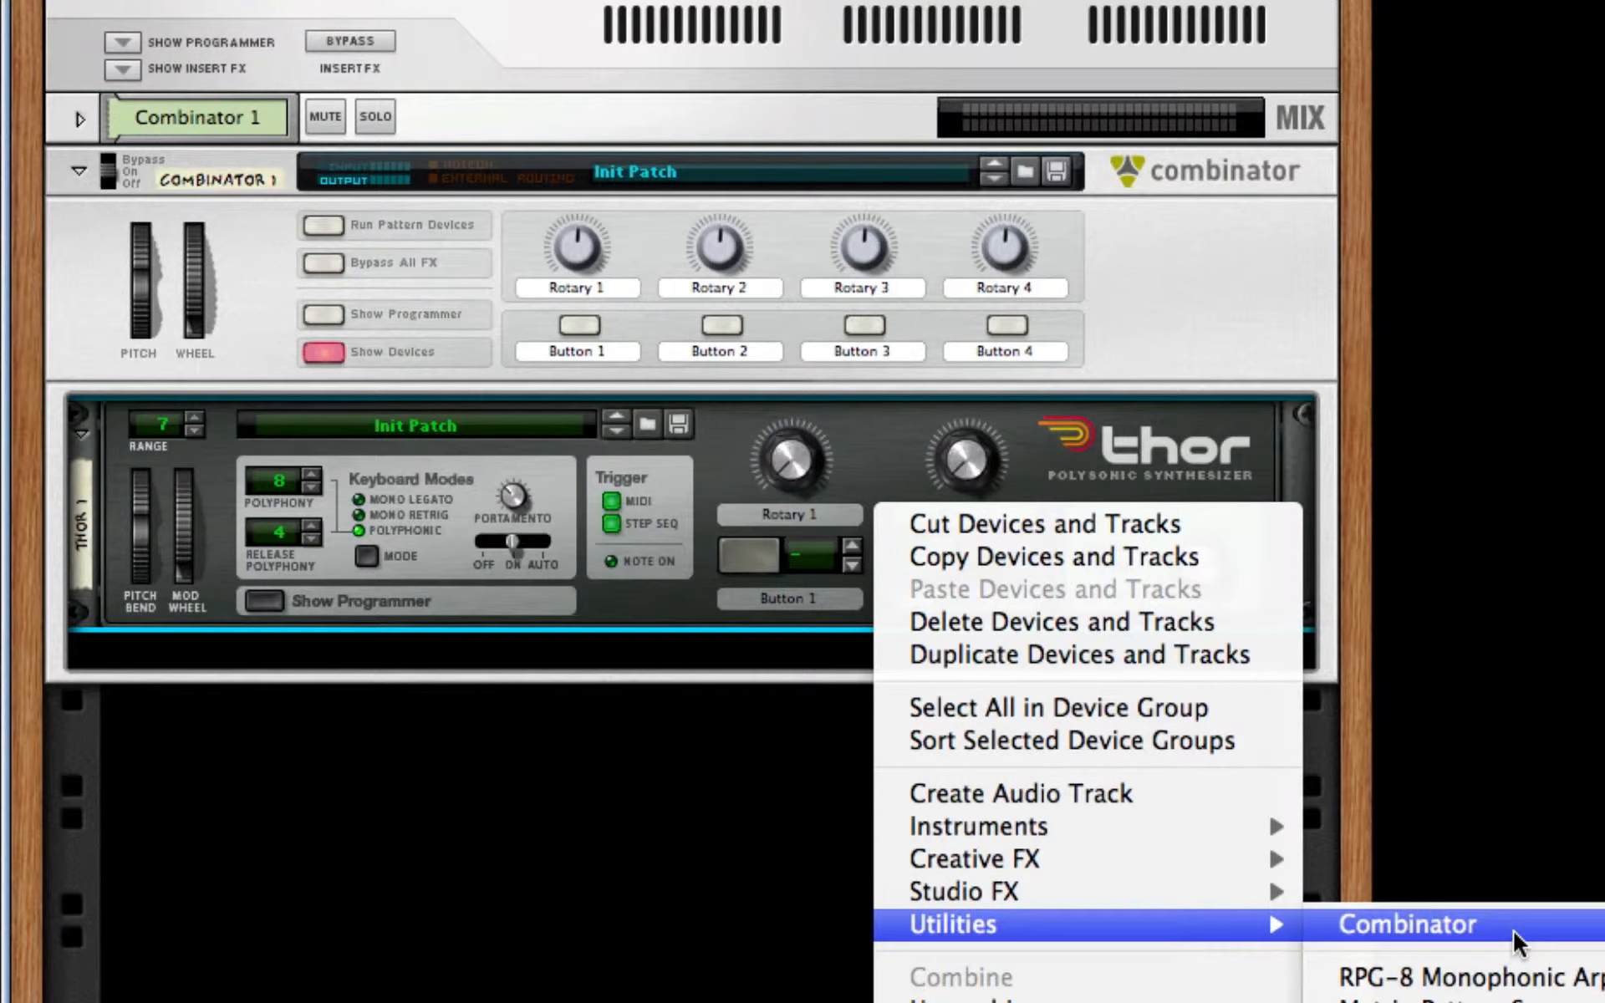
left_click(1500, 975)
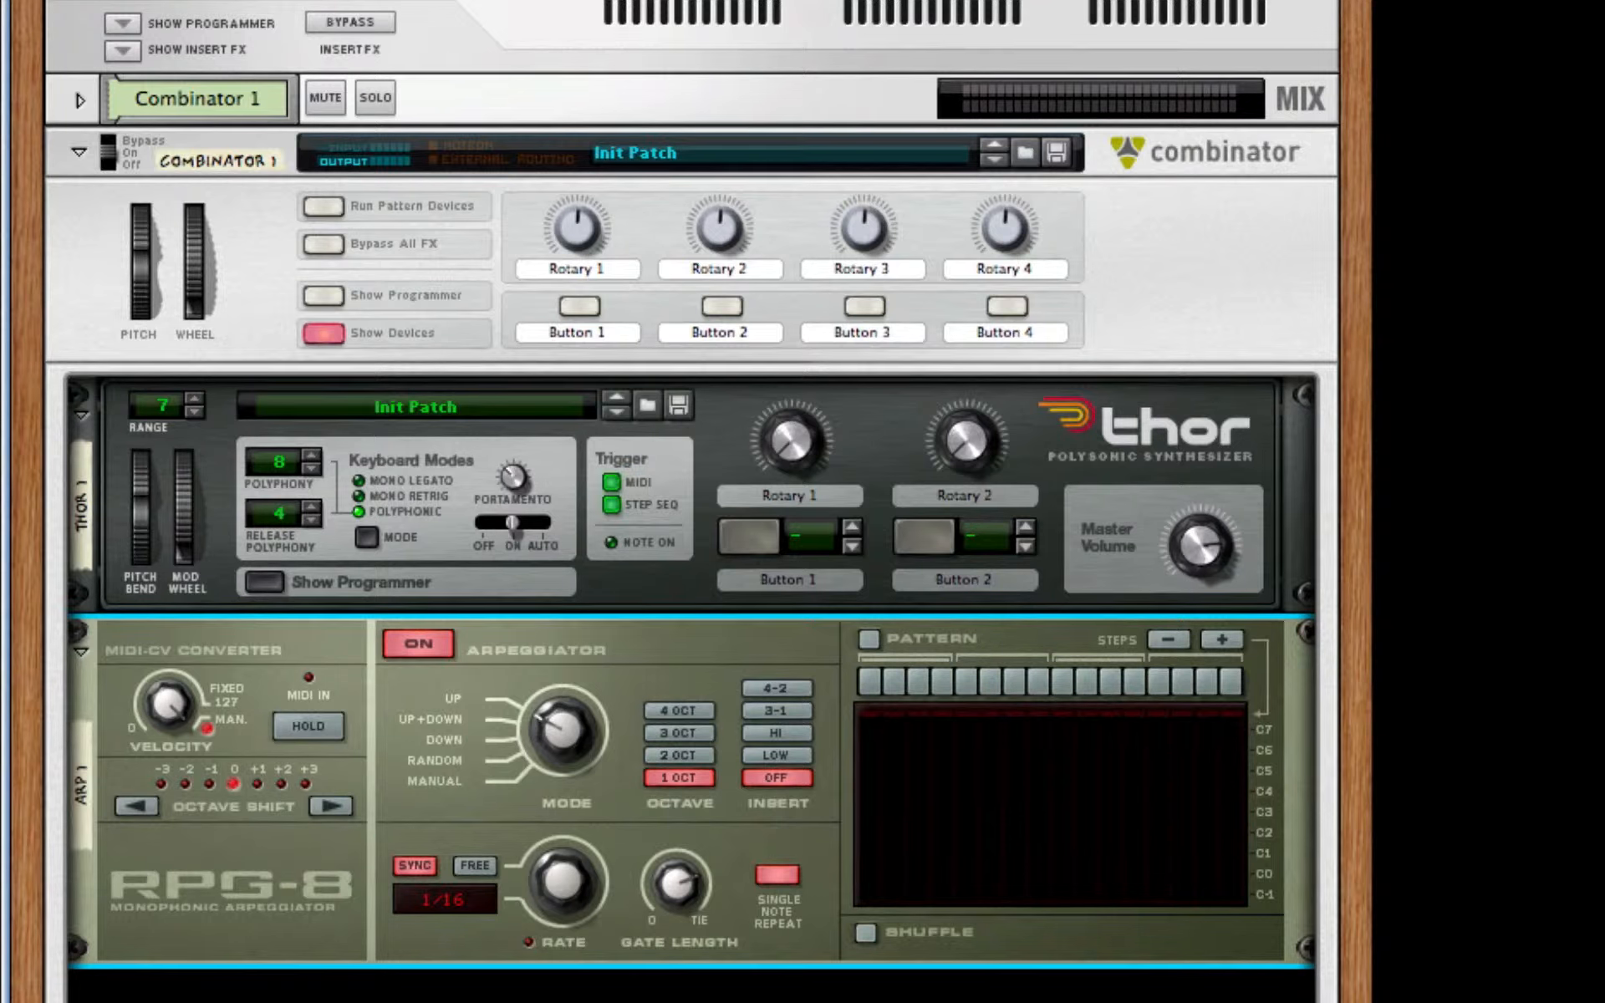
Set the arpeggiator to a free rate of 100.2 Hz with maximum gate length, trying two octaves before choosing 1 Oct.
left_click(474, 866)
left_click_drag(564, 891, 612, 501)
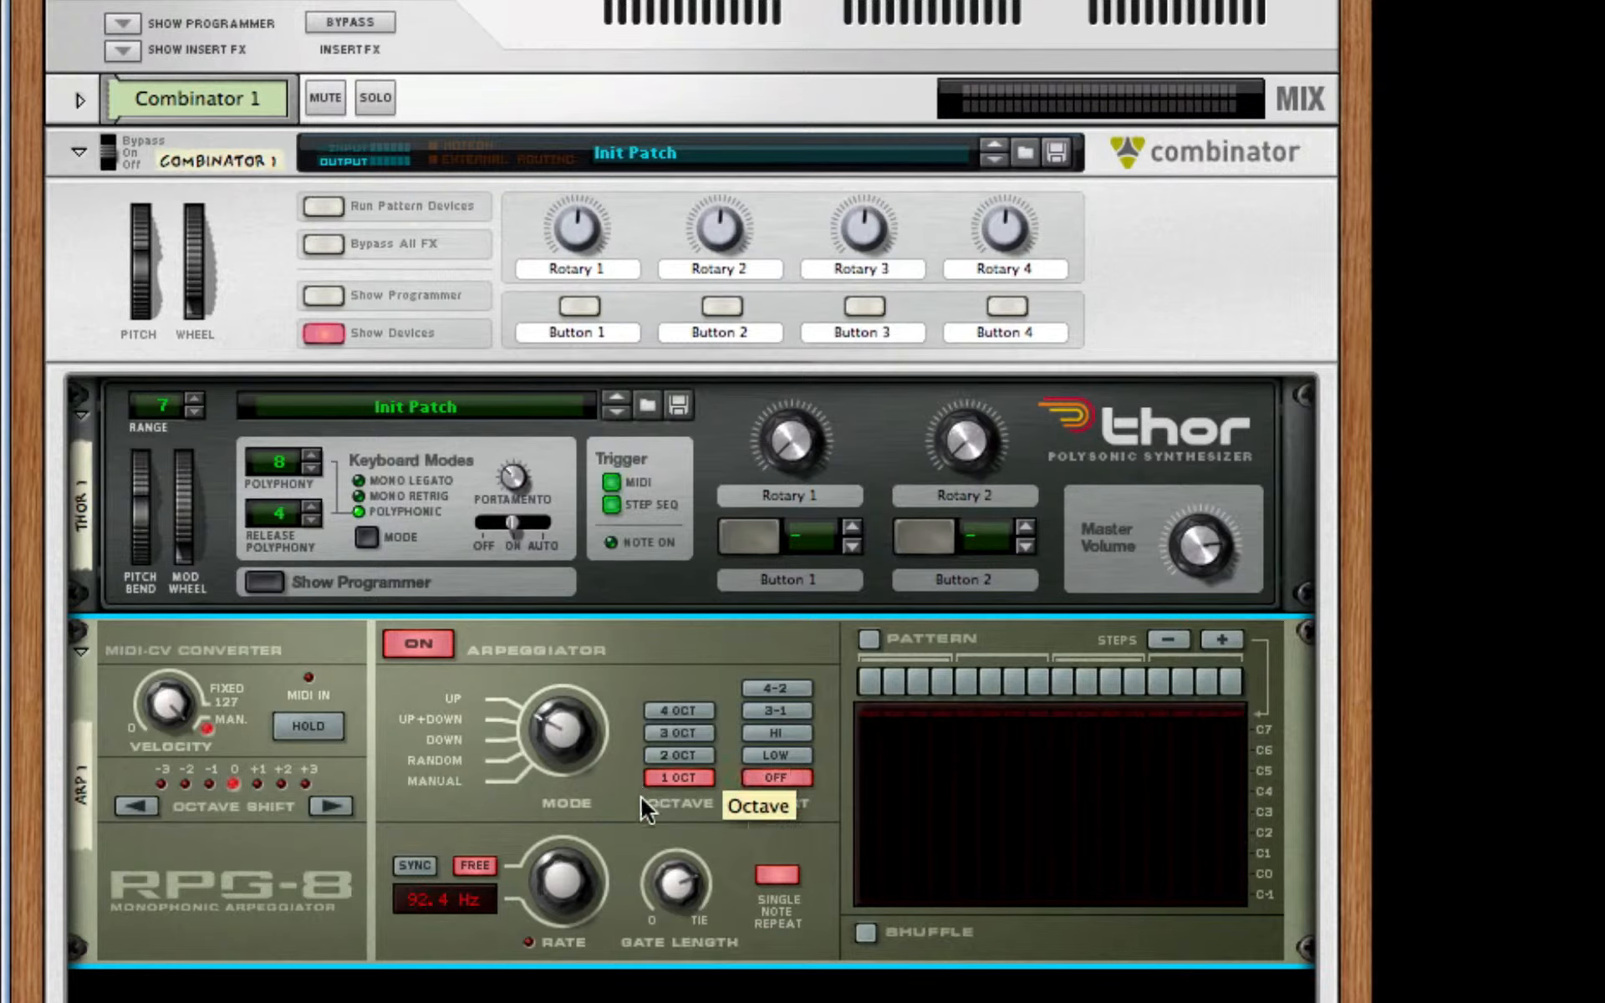
left_click_drag(568, 890, 547, 1002)
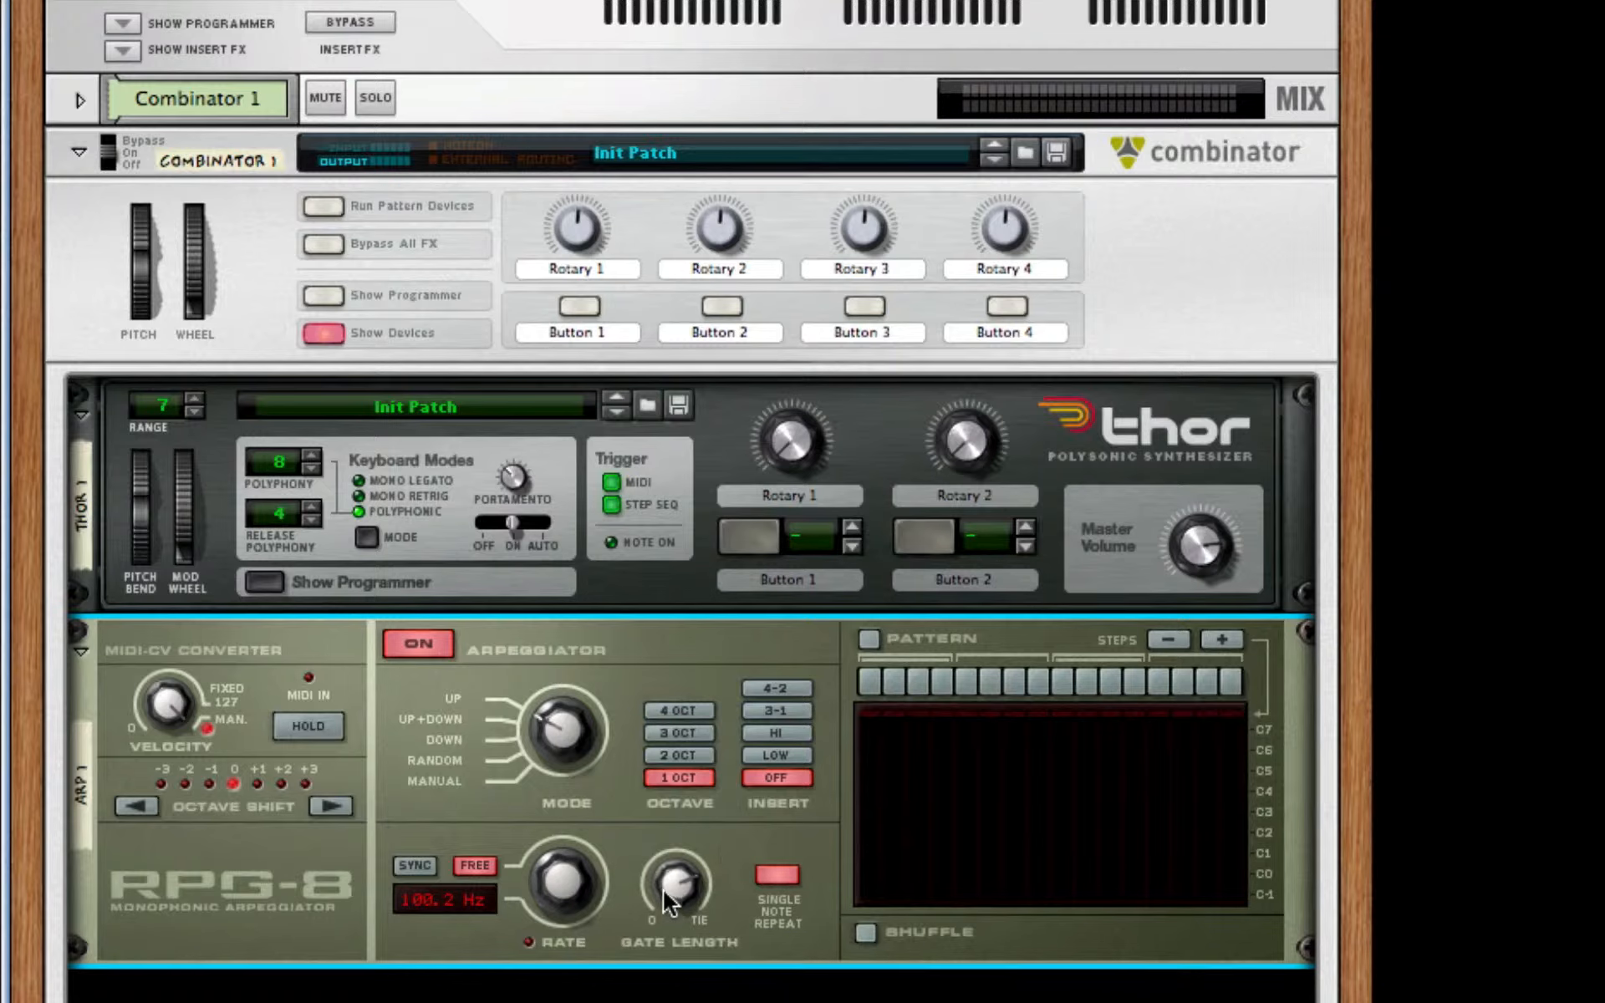
left_click_drag(659, 890, 659, 819)
left_click(694, 752)
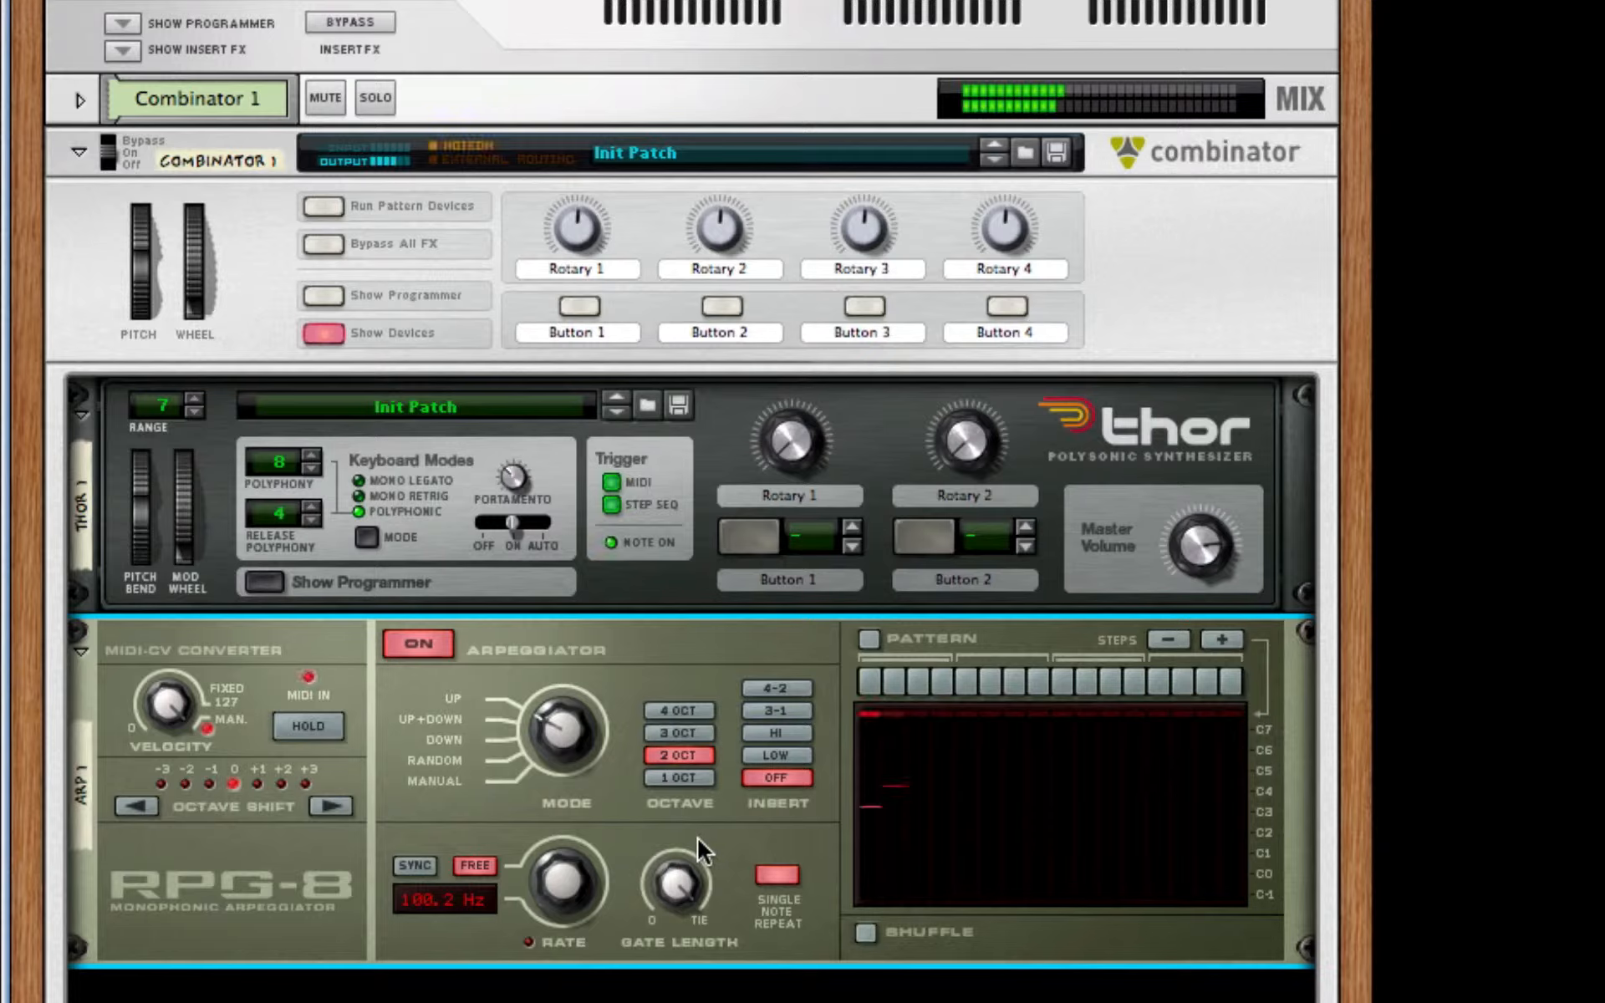
left_click(686, 784)
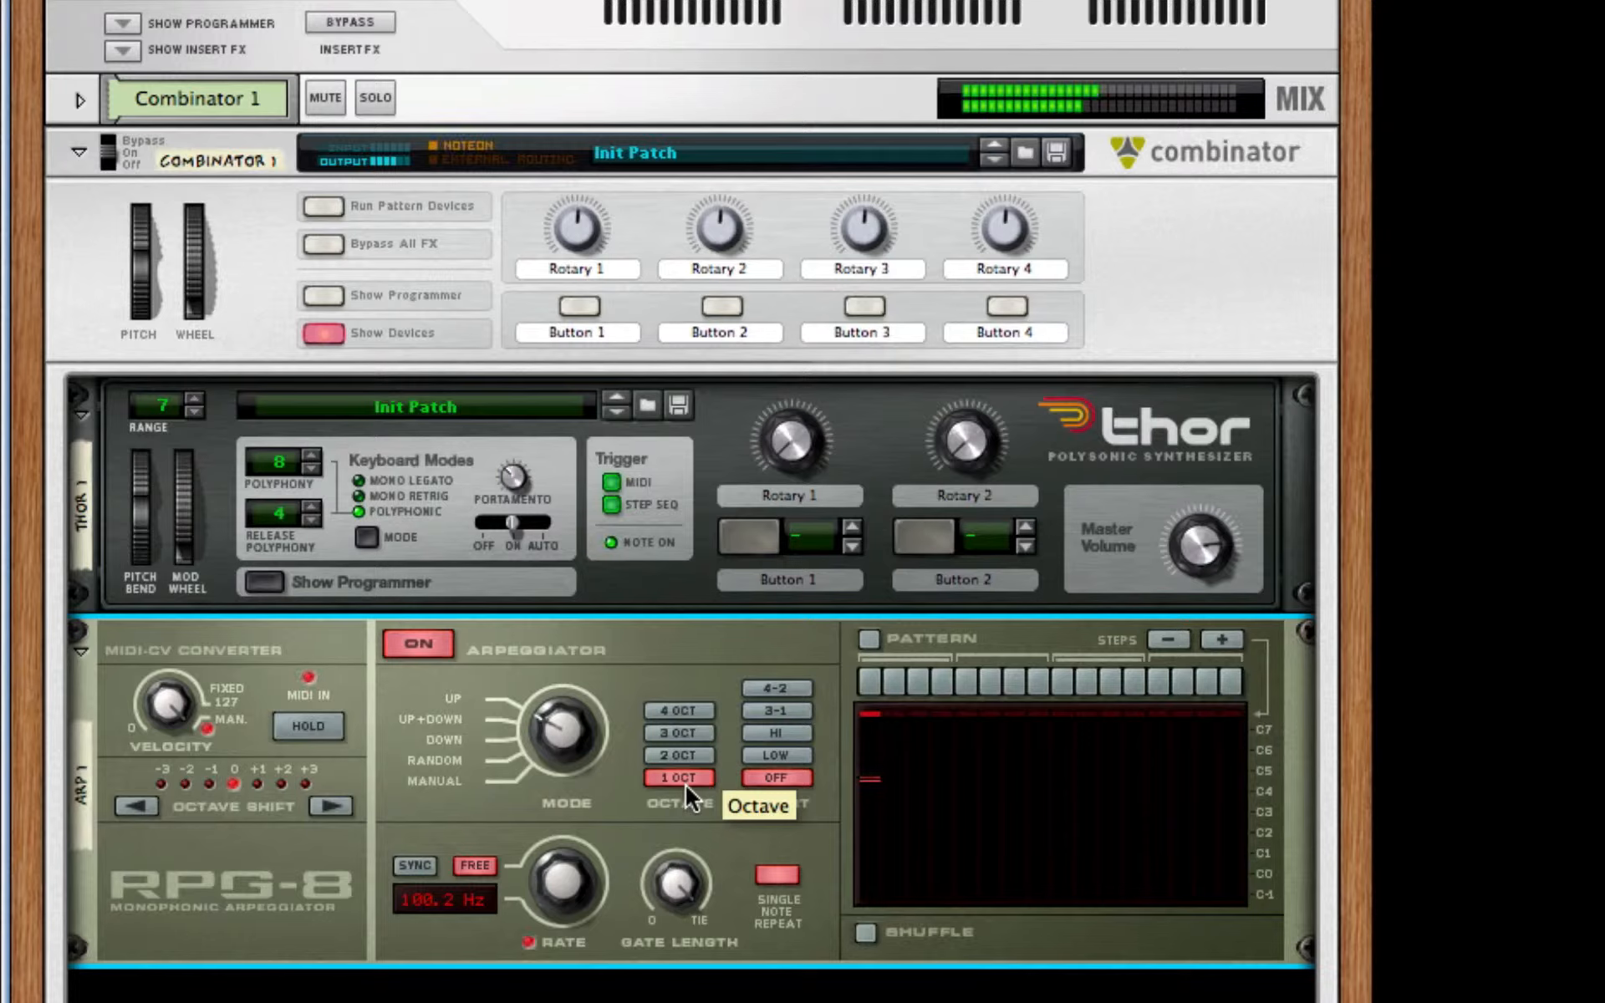
Add a Scream 4 distortion unit below the RPG-8 arpeggiator.
right_click(752, 841)
mouse_move(1048, 925)
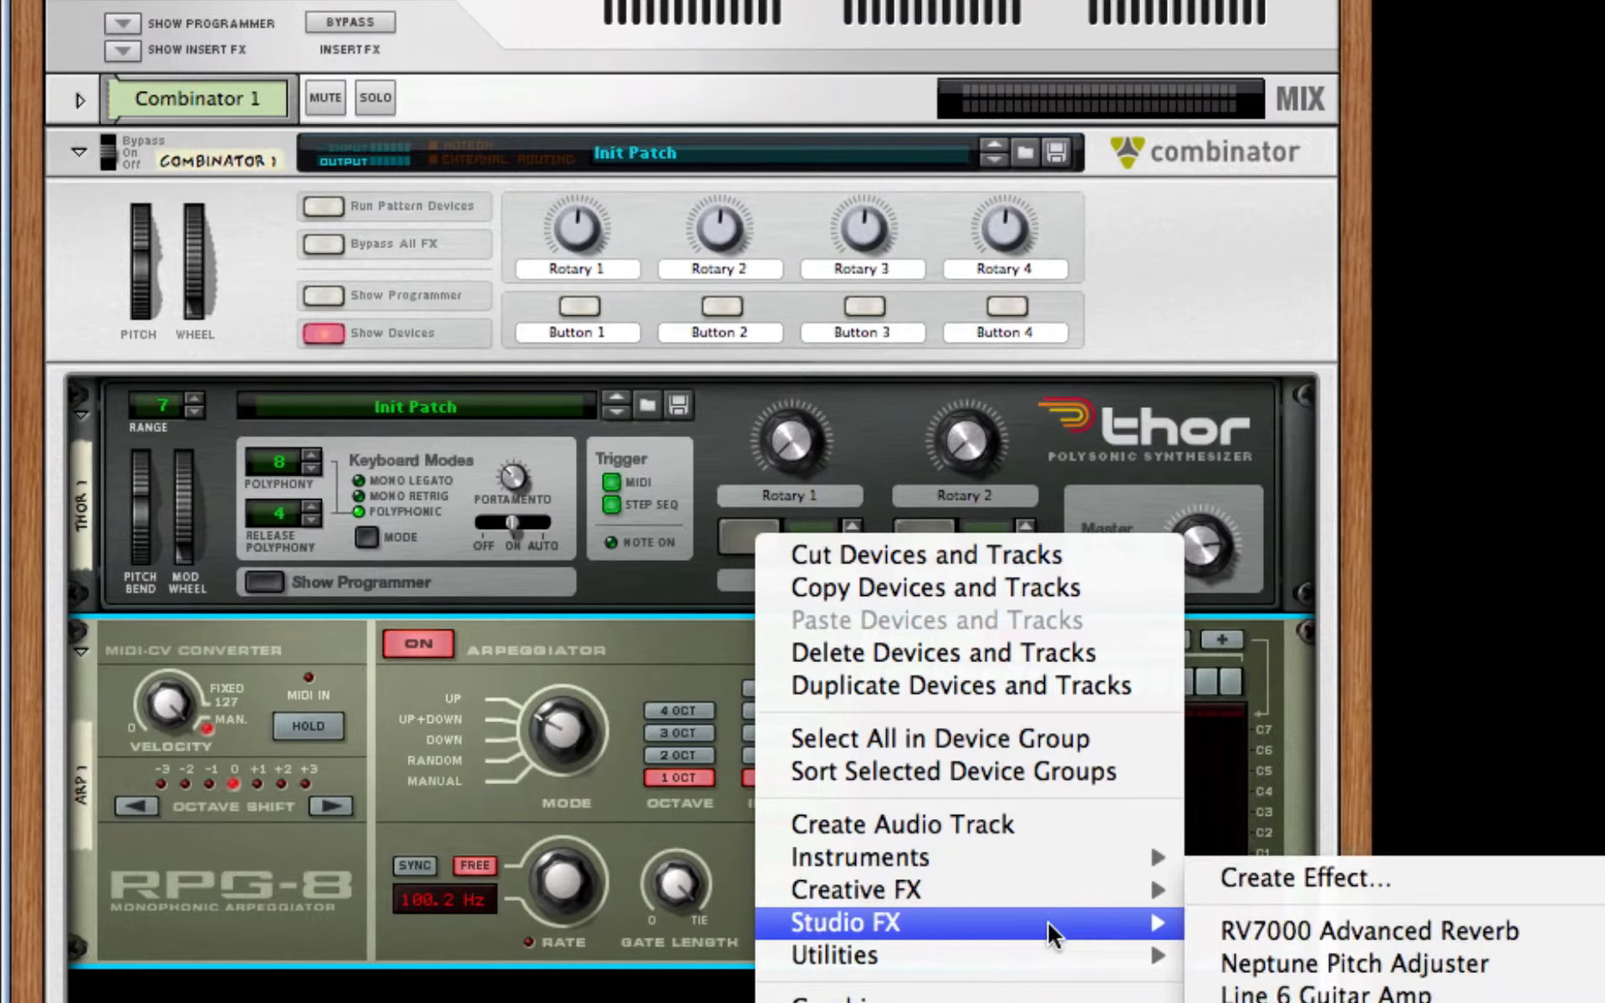
mouse_move(1082, 903)
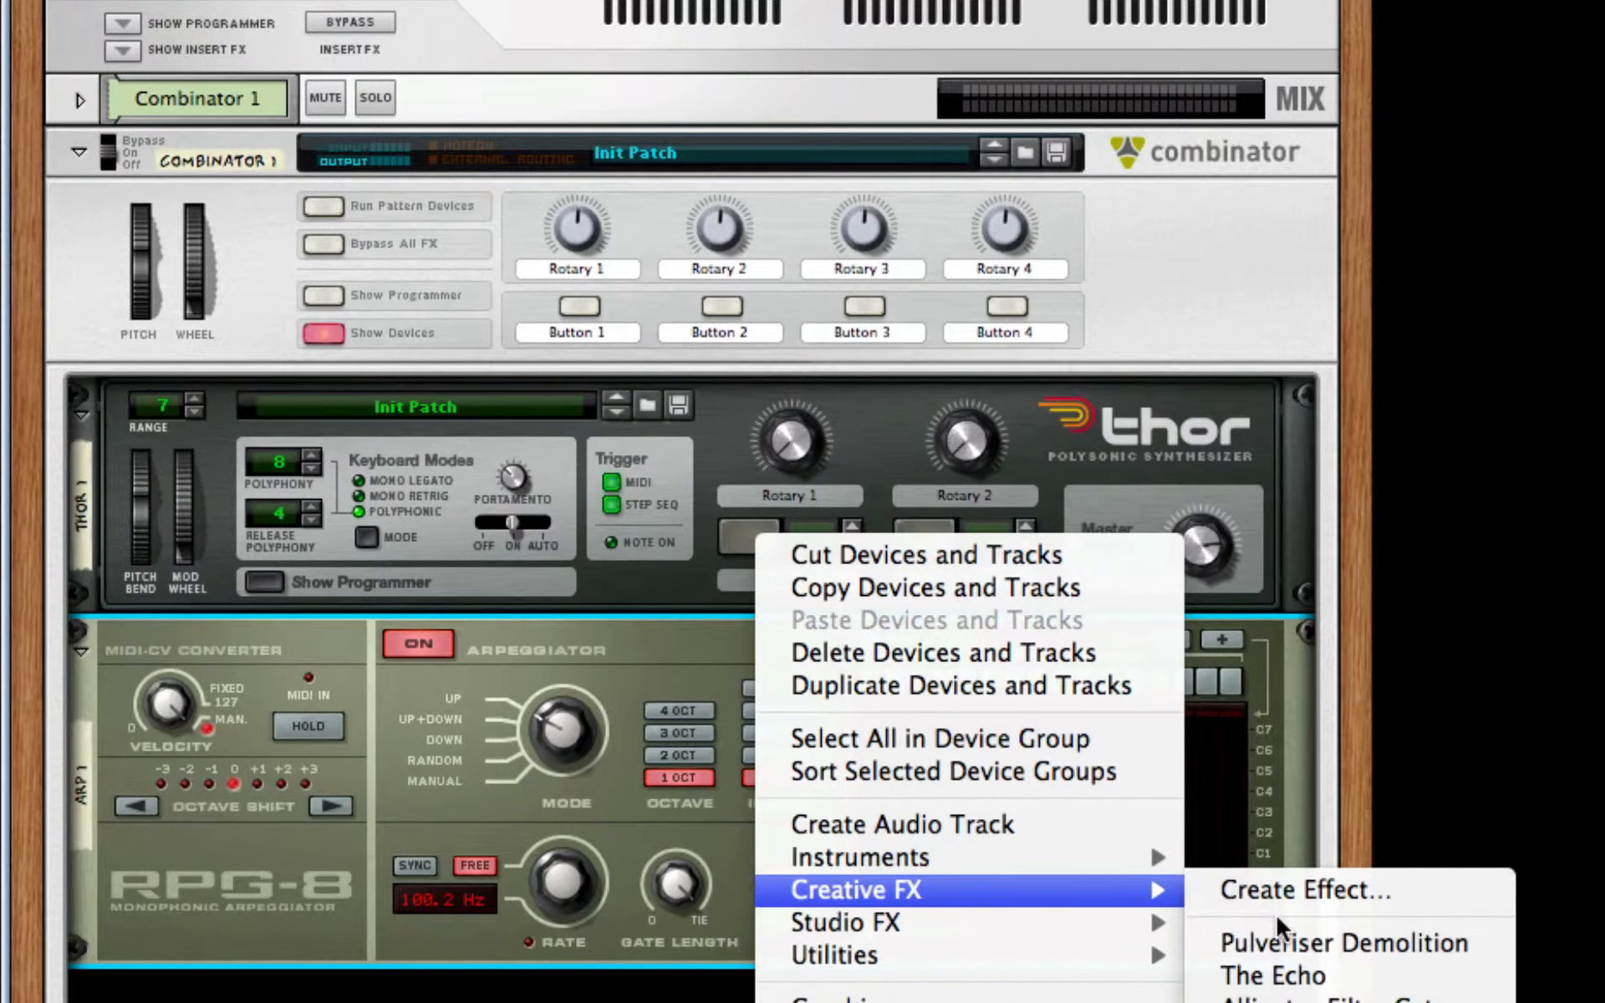
left_click(1276, 1002)
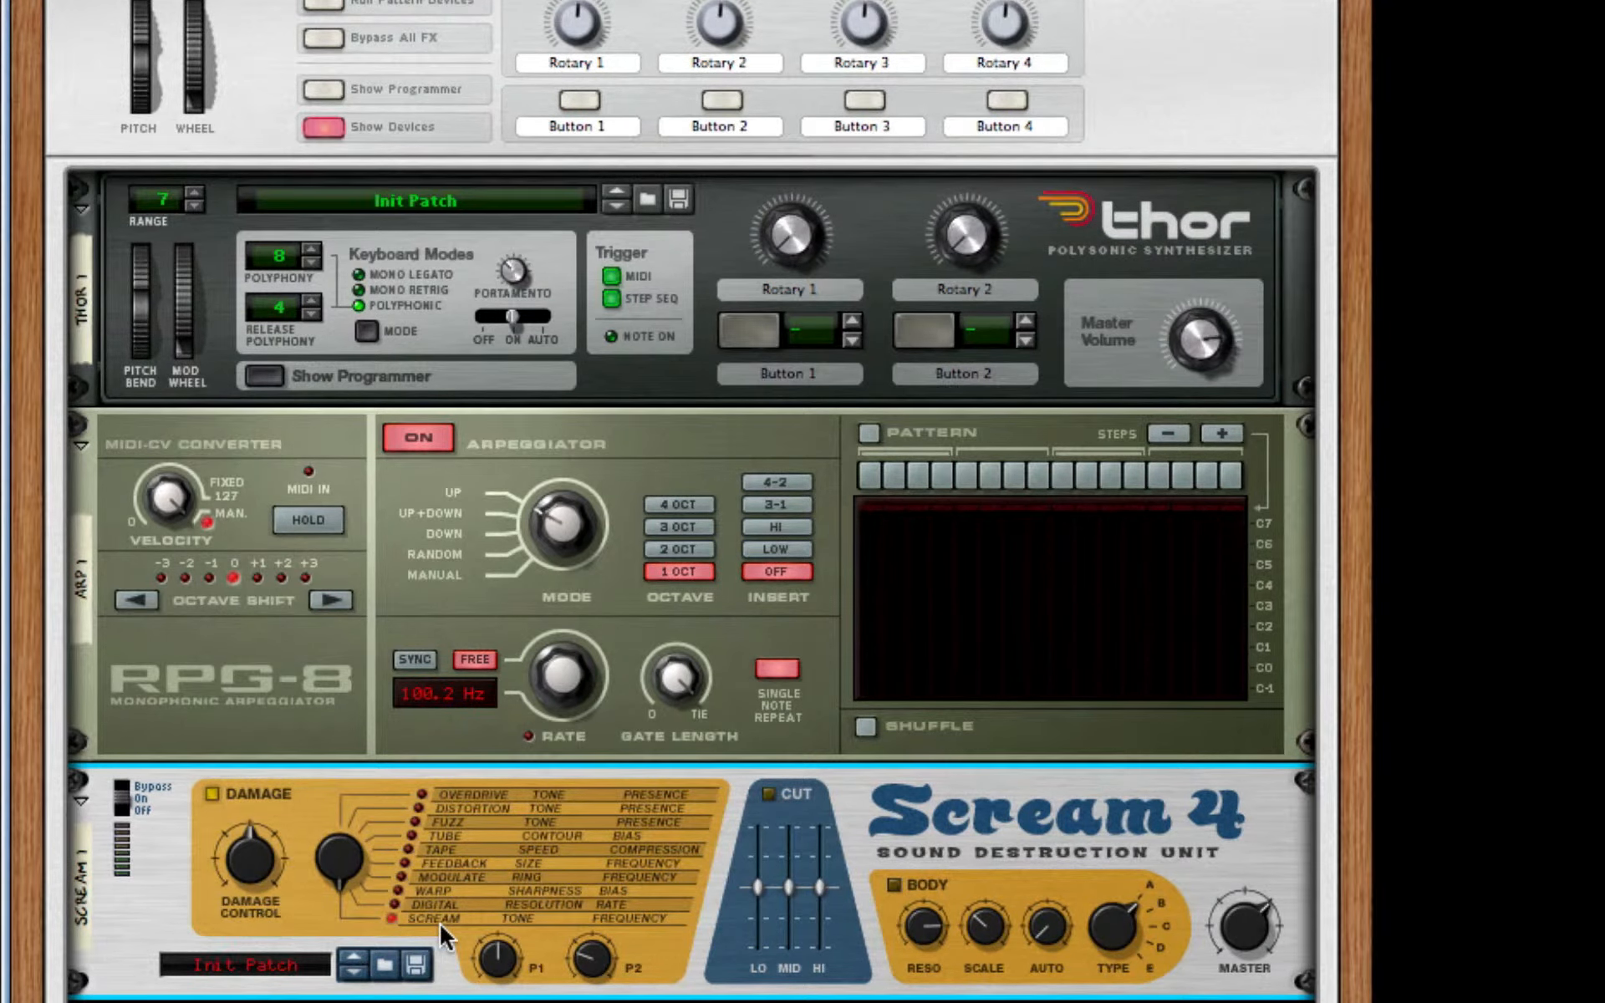
Set Scream 4 to the Scream damage type, lower Damage Control and P2, maximize P1, and enable Cut with the low band raised.
left_click_drag(248, 849, 249, 901)
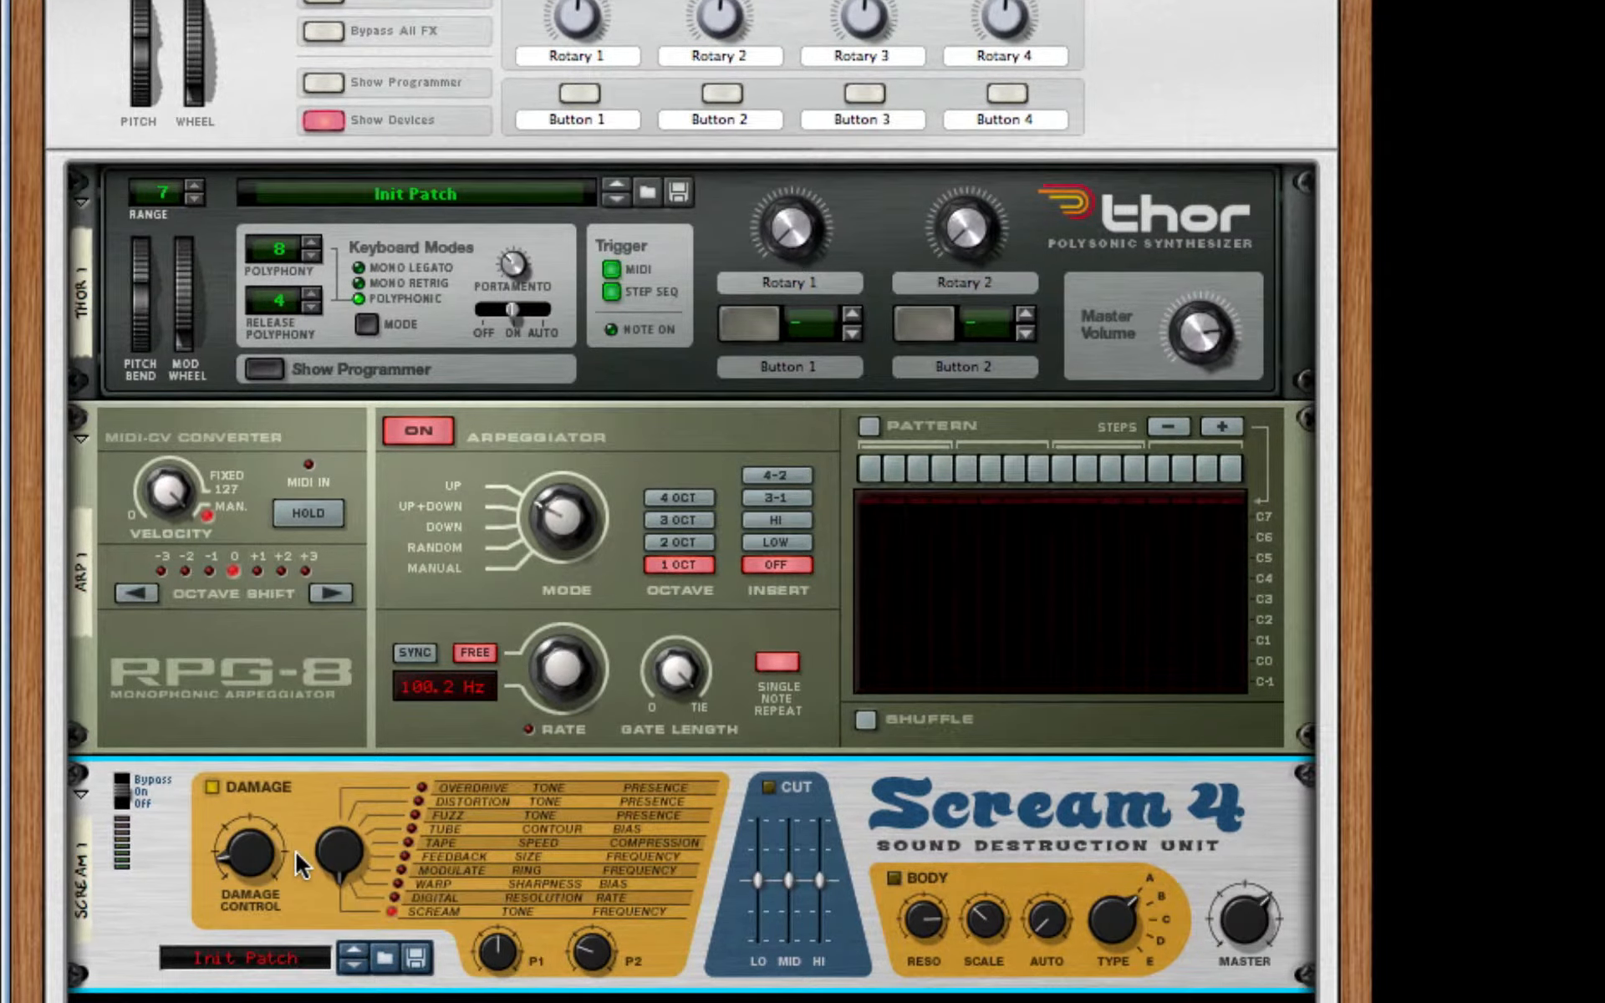
scroll(961, 776, "down", 1)
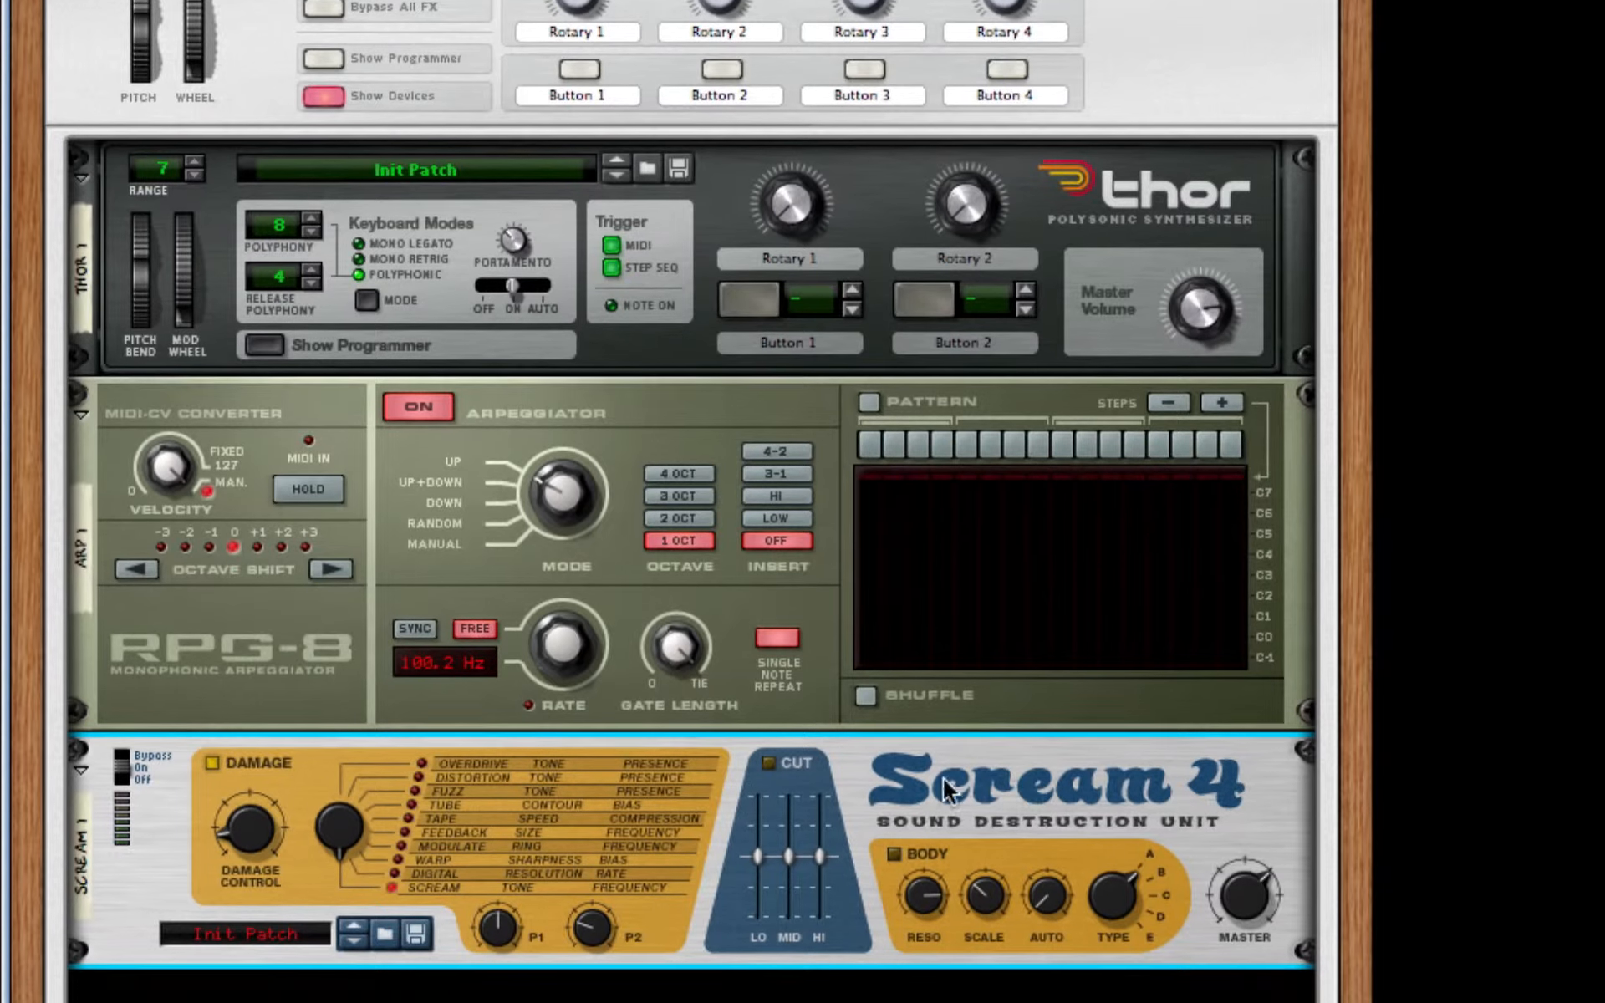
left_click_drag(506, 930, 505, 869)
left_click_drag(577, 926, 578, 953)
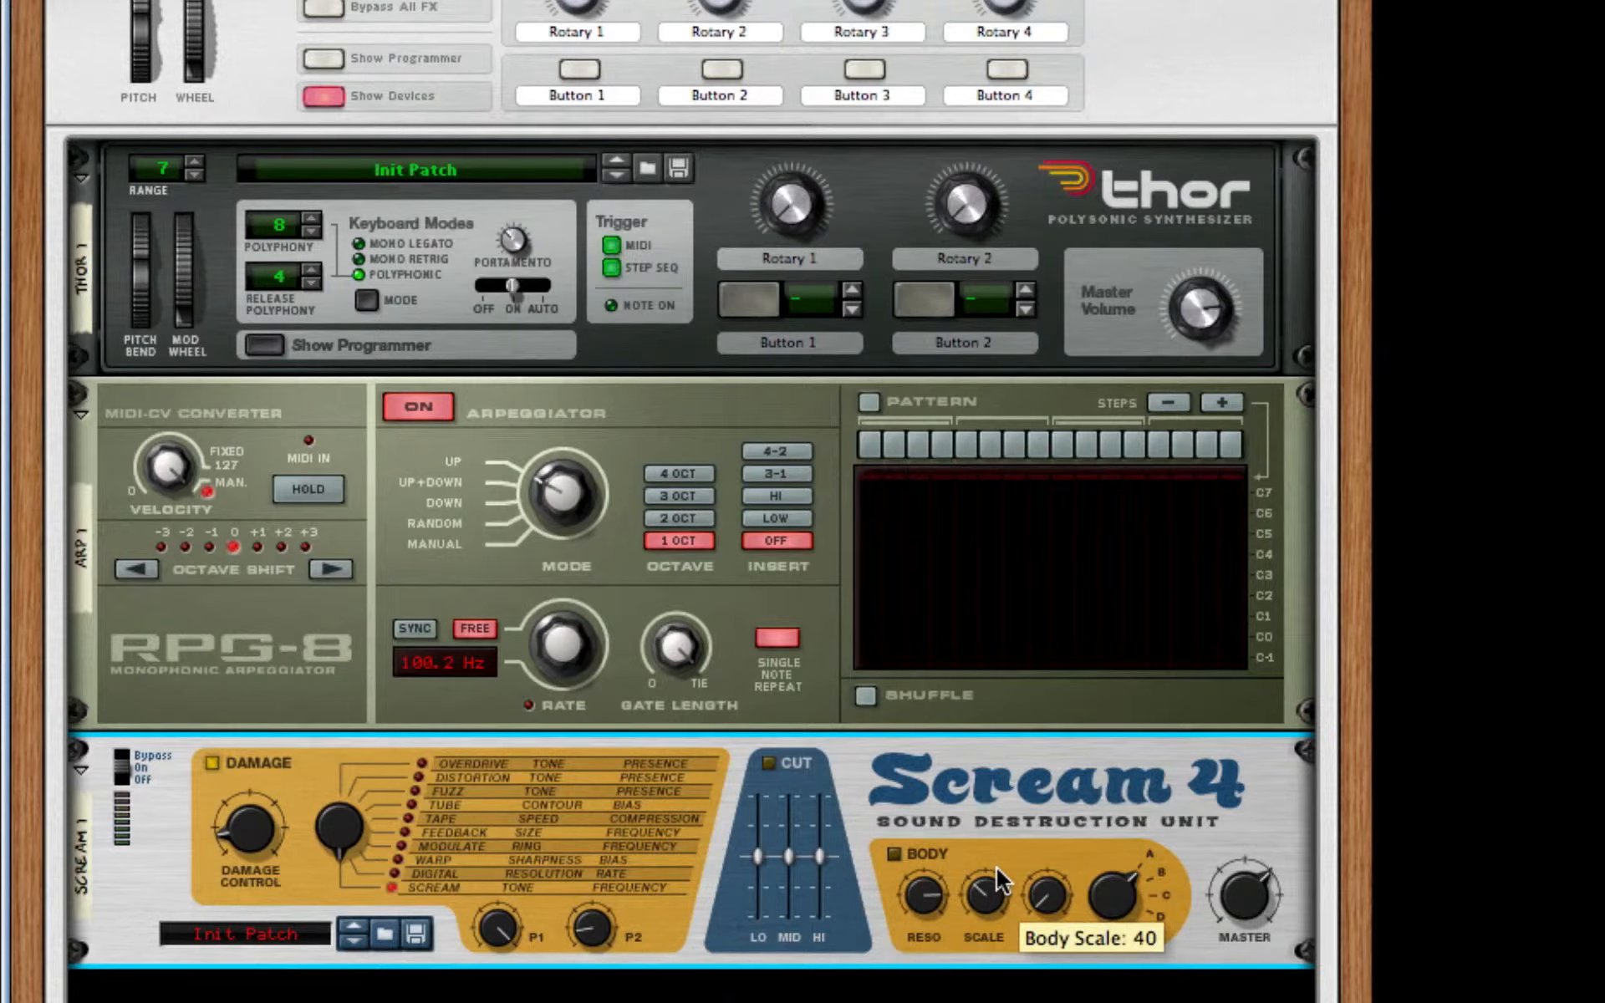
left_click(769, 762)
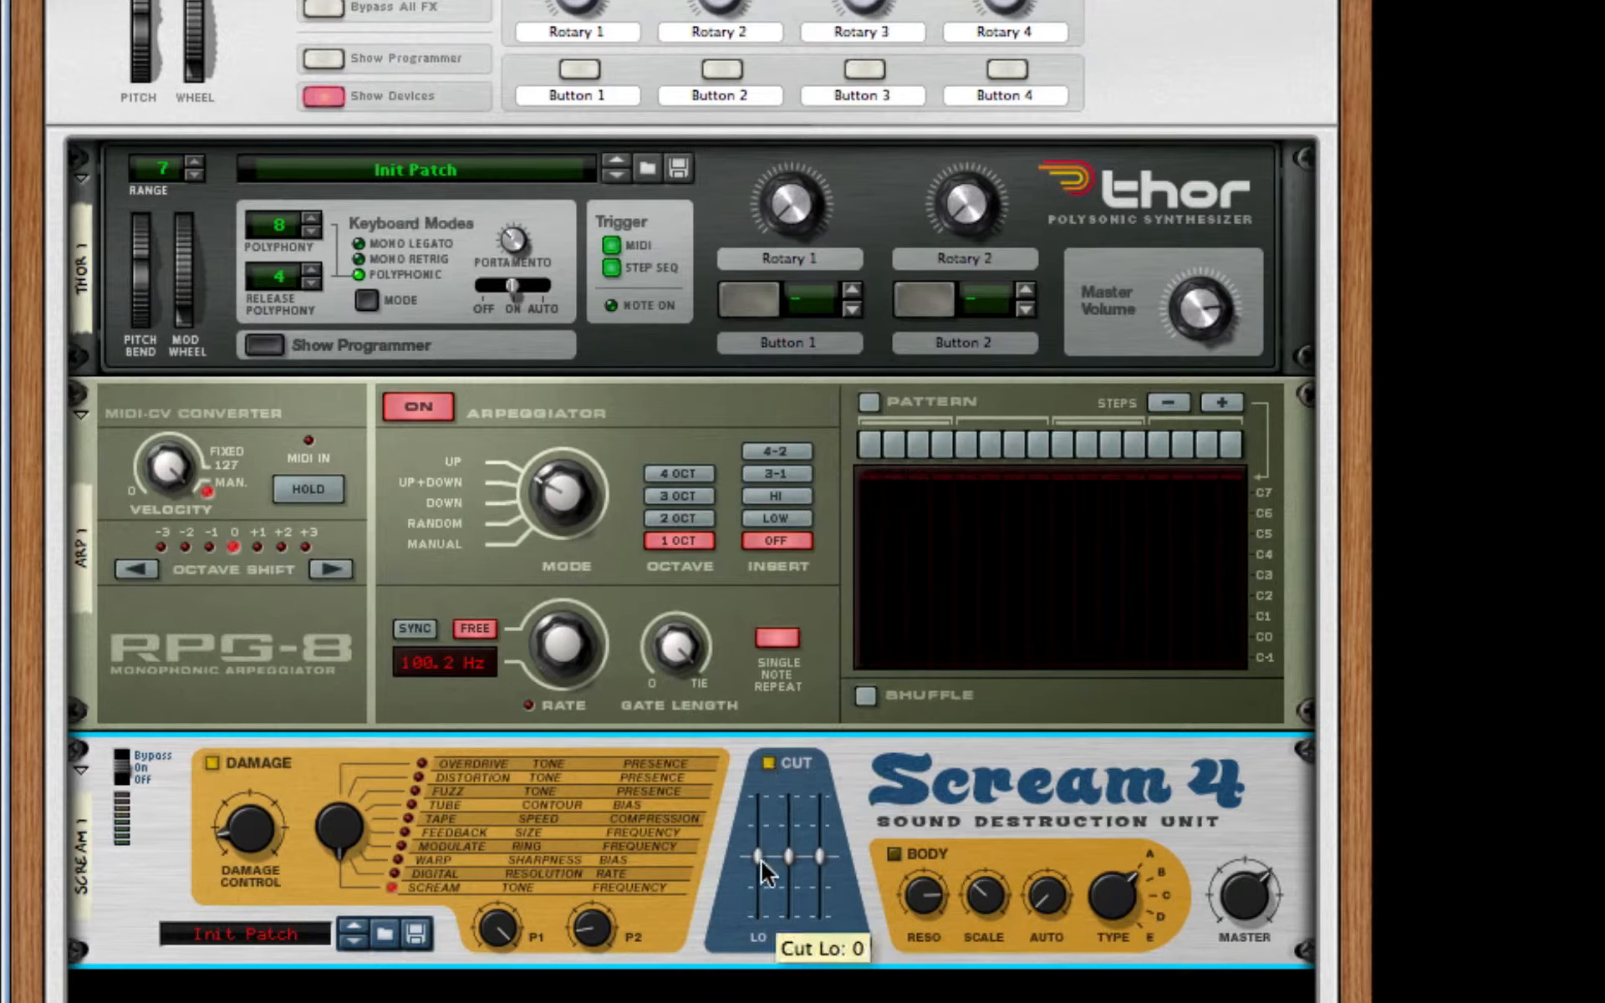
left_click_drag(761, 861, 761, 839)
right_click(885, 801)
mouse_move(1120, 1000)
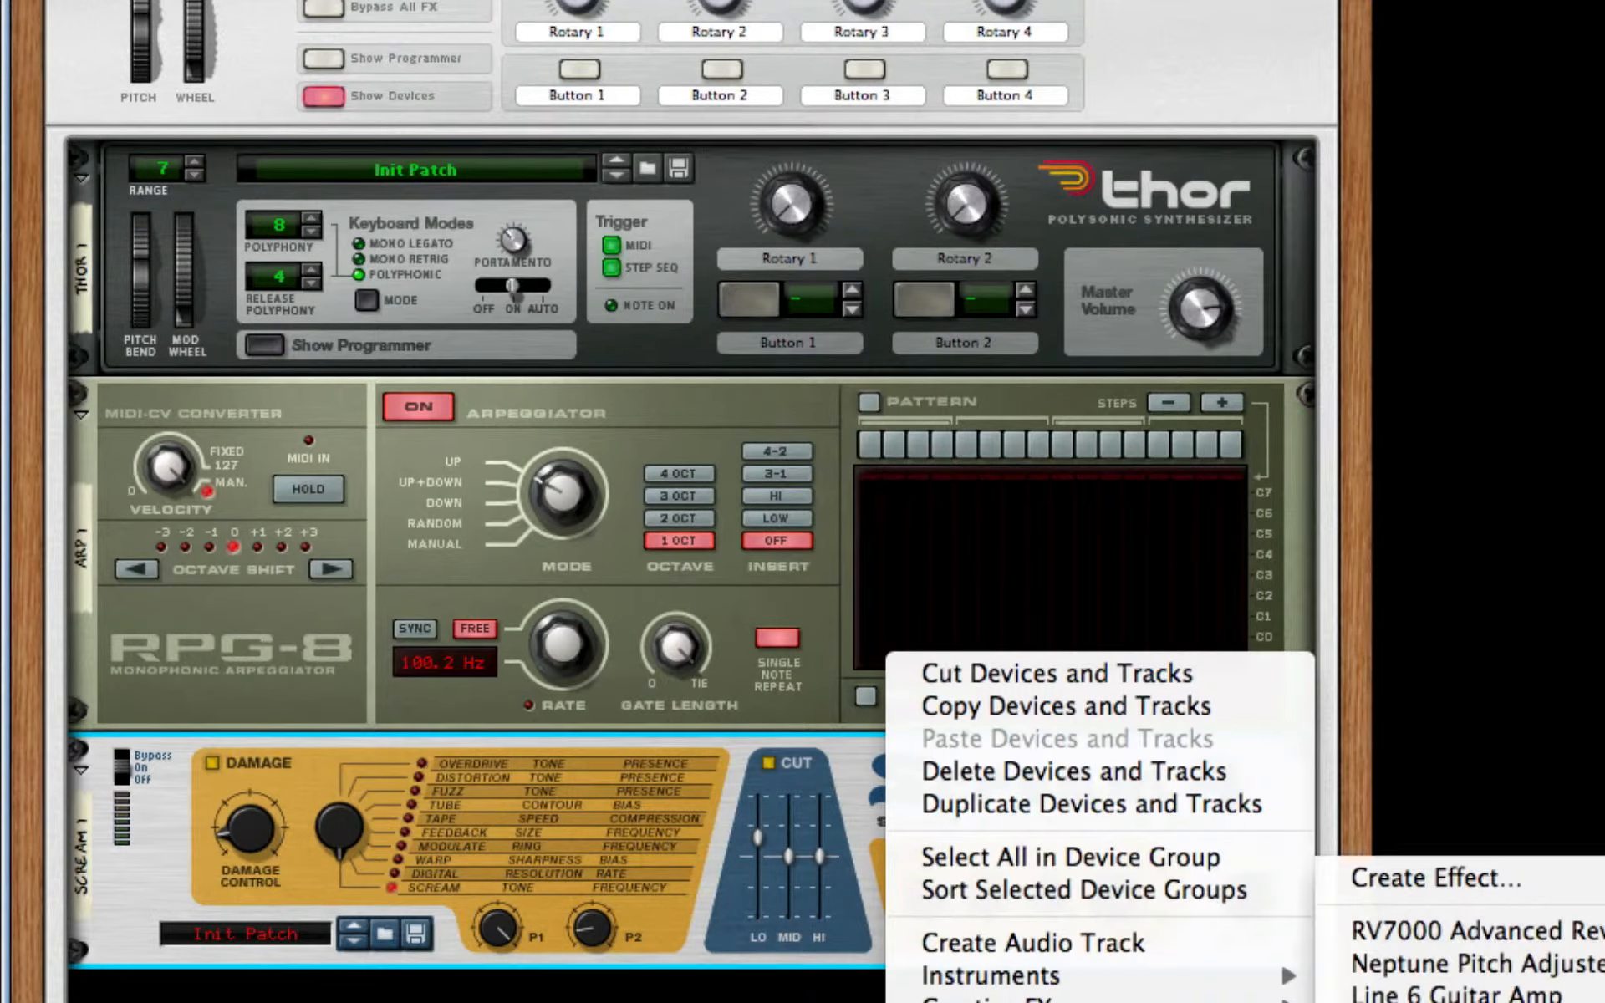
left_click(845, 989)
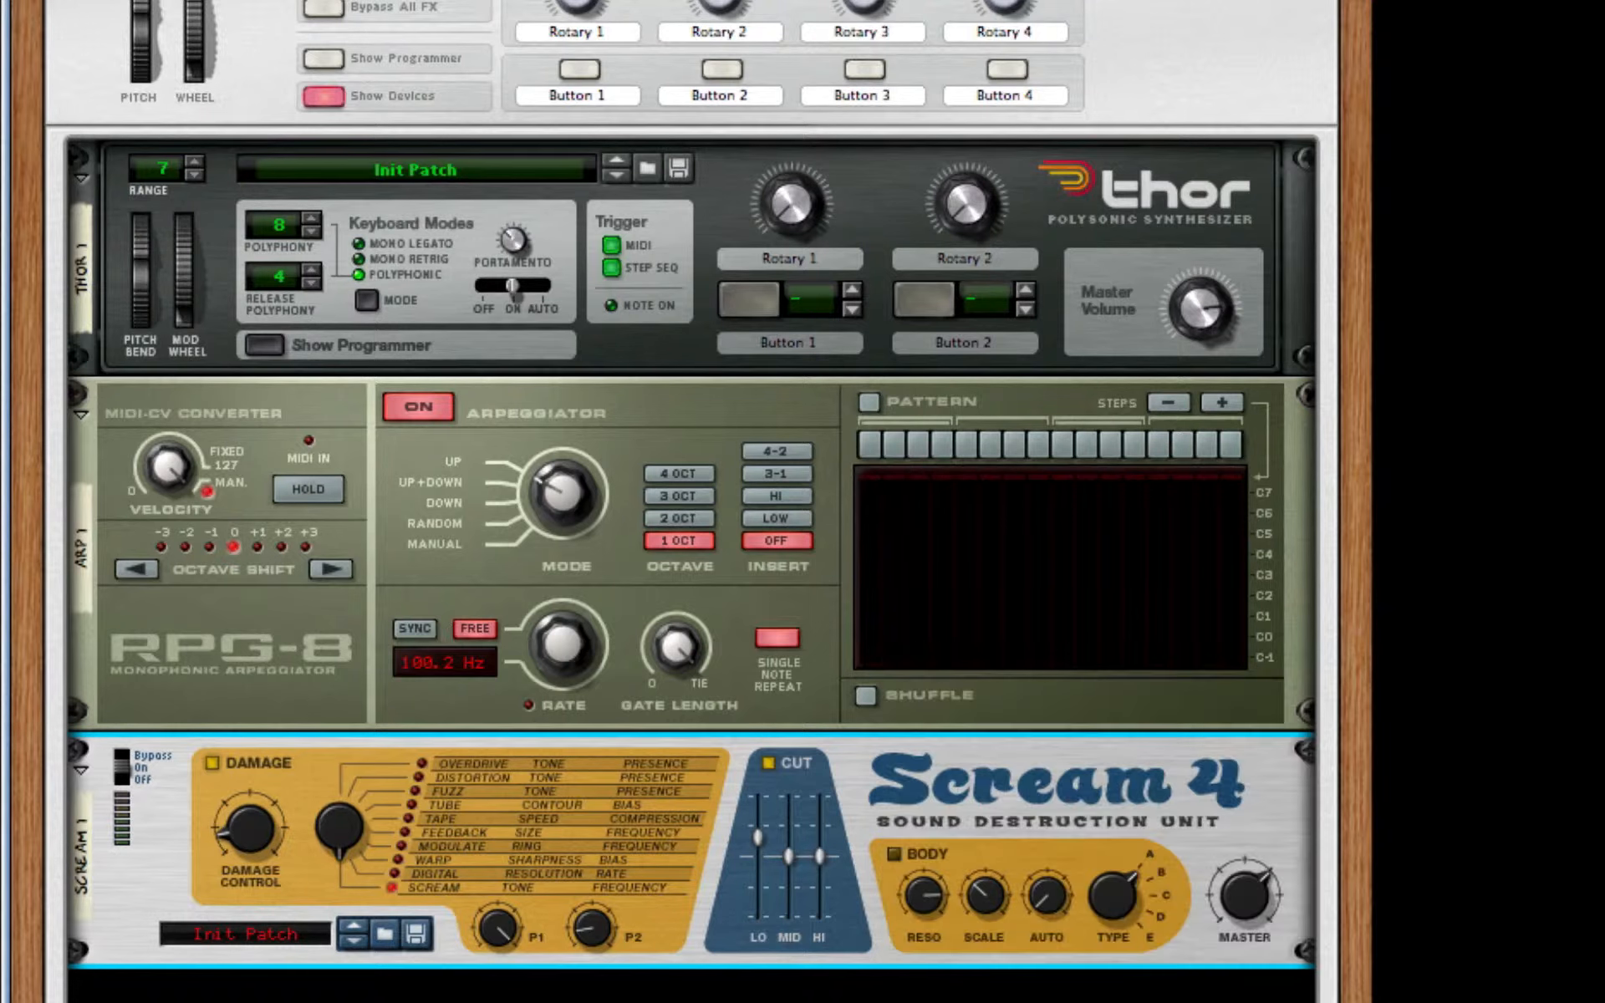
Add an RV7000 Advanced Reverb after Scream 4 and lower its dry-wet mix and decay.
right_click(871, 749)
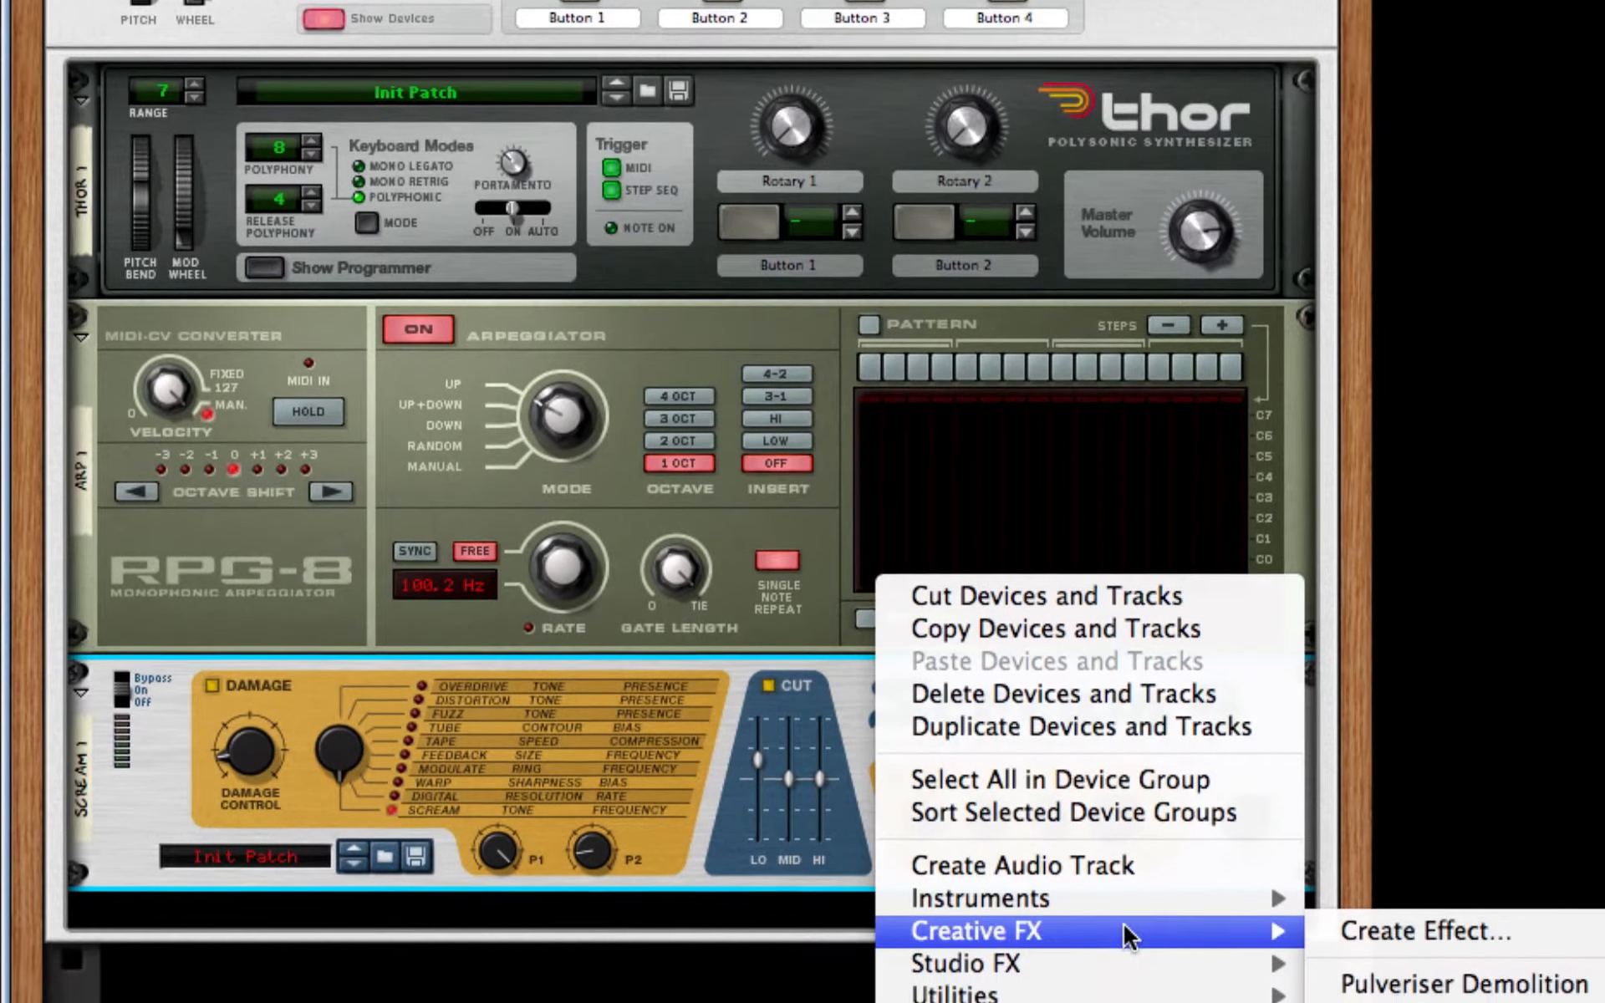
mouse_move(1116, 936)
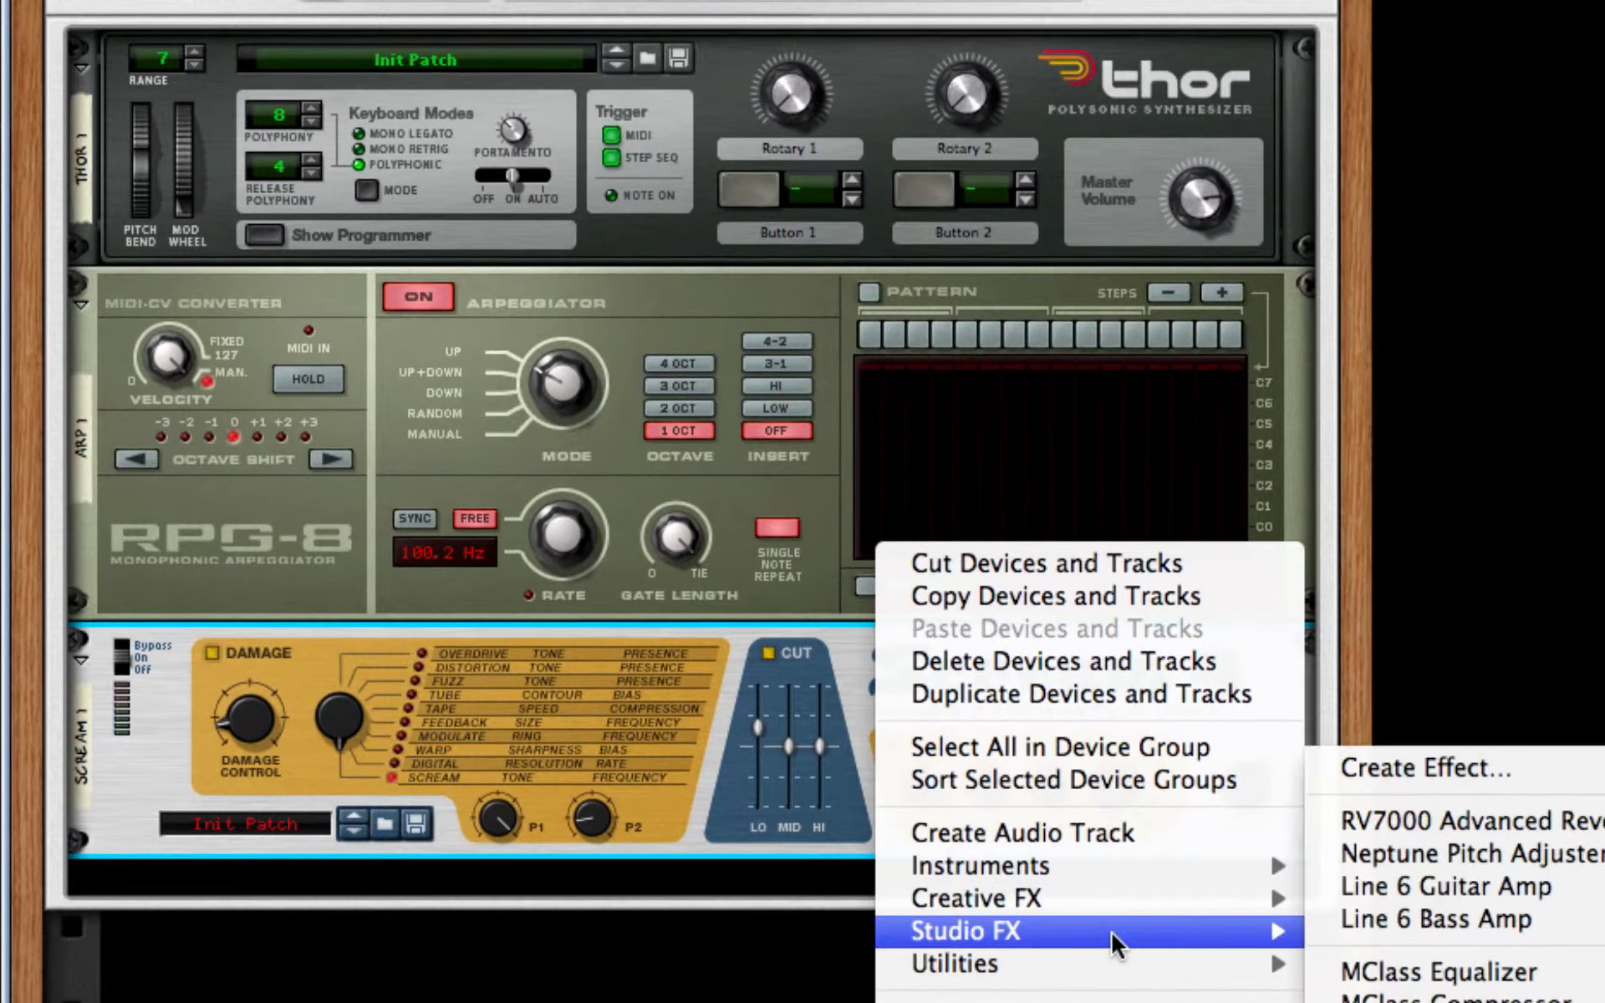
left_click(1438, 820)
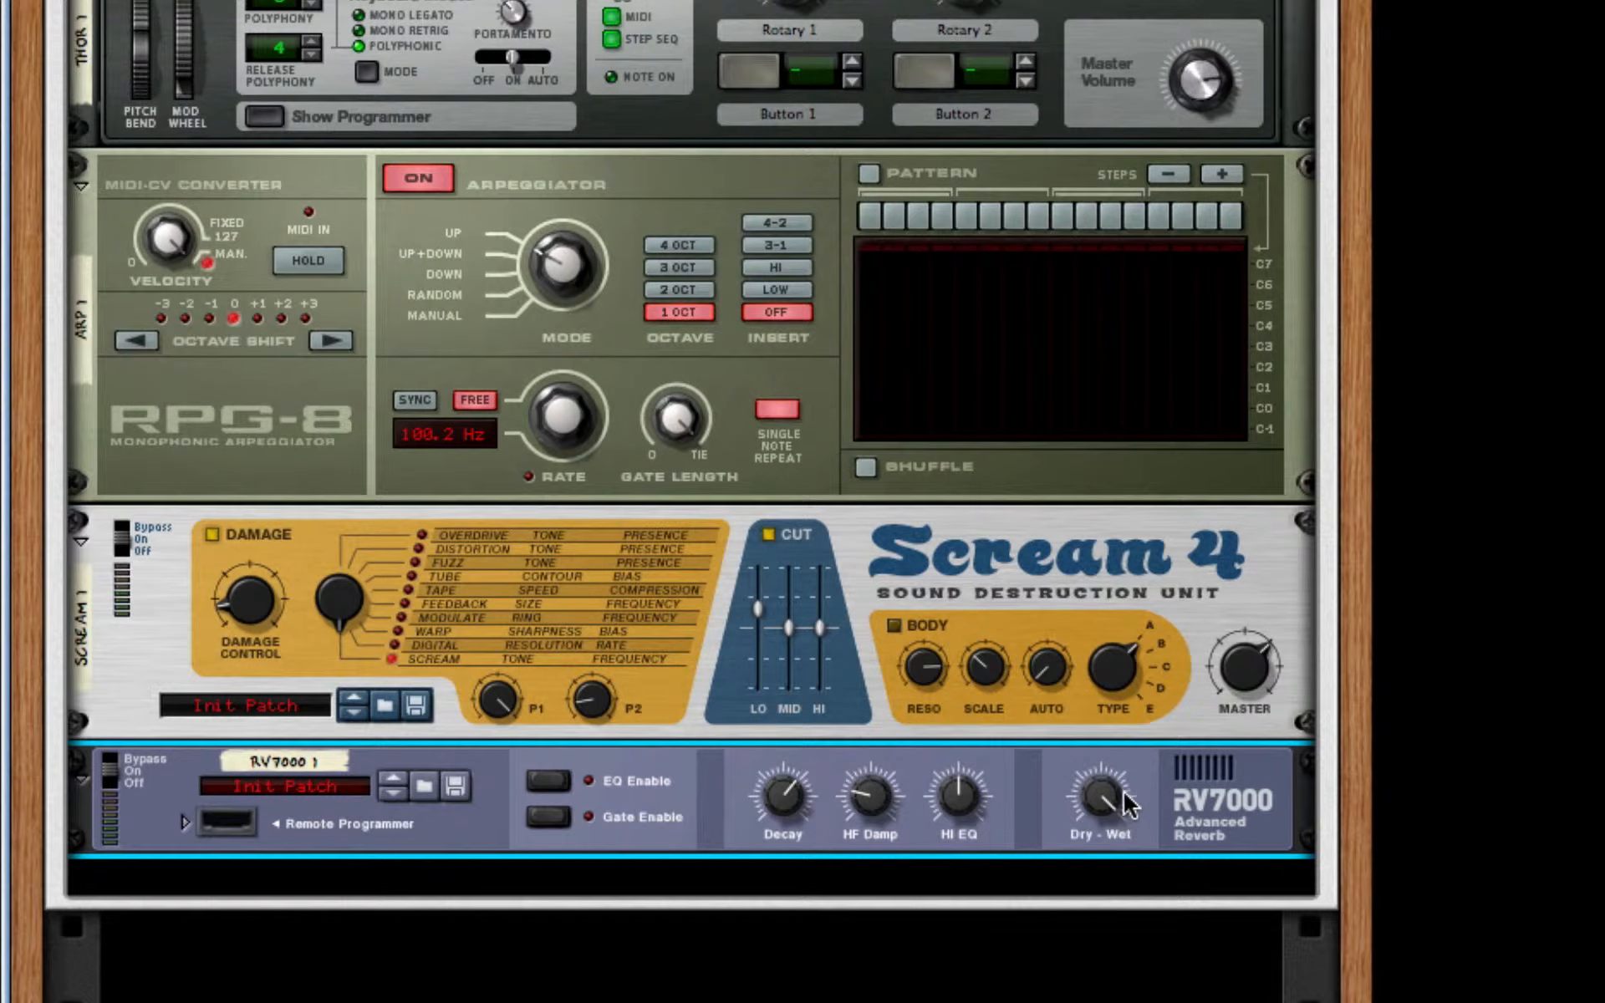
left_click_drag(1123, 788, 1117, 801)
left_click_drag(764, 794, 770, 811)
Add an MClass Equalizer after the RV7000 reverb.
right_click(1012, 823)
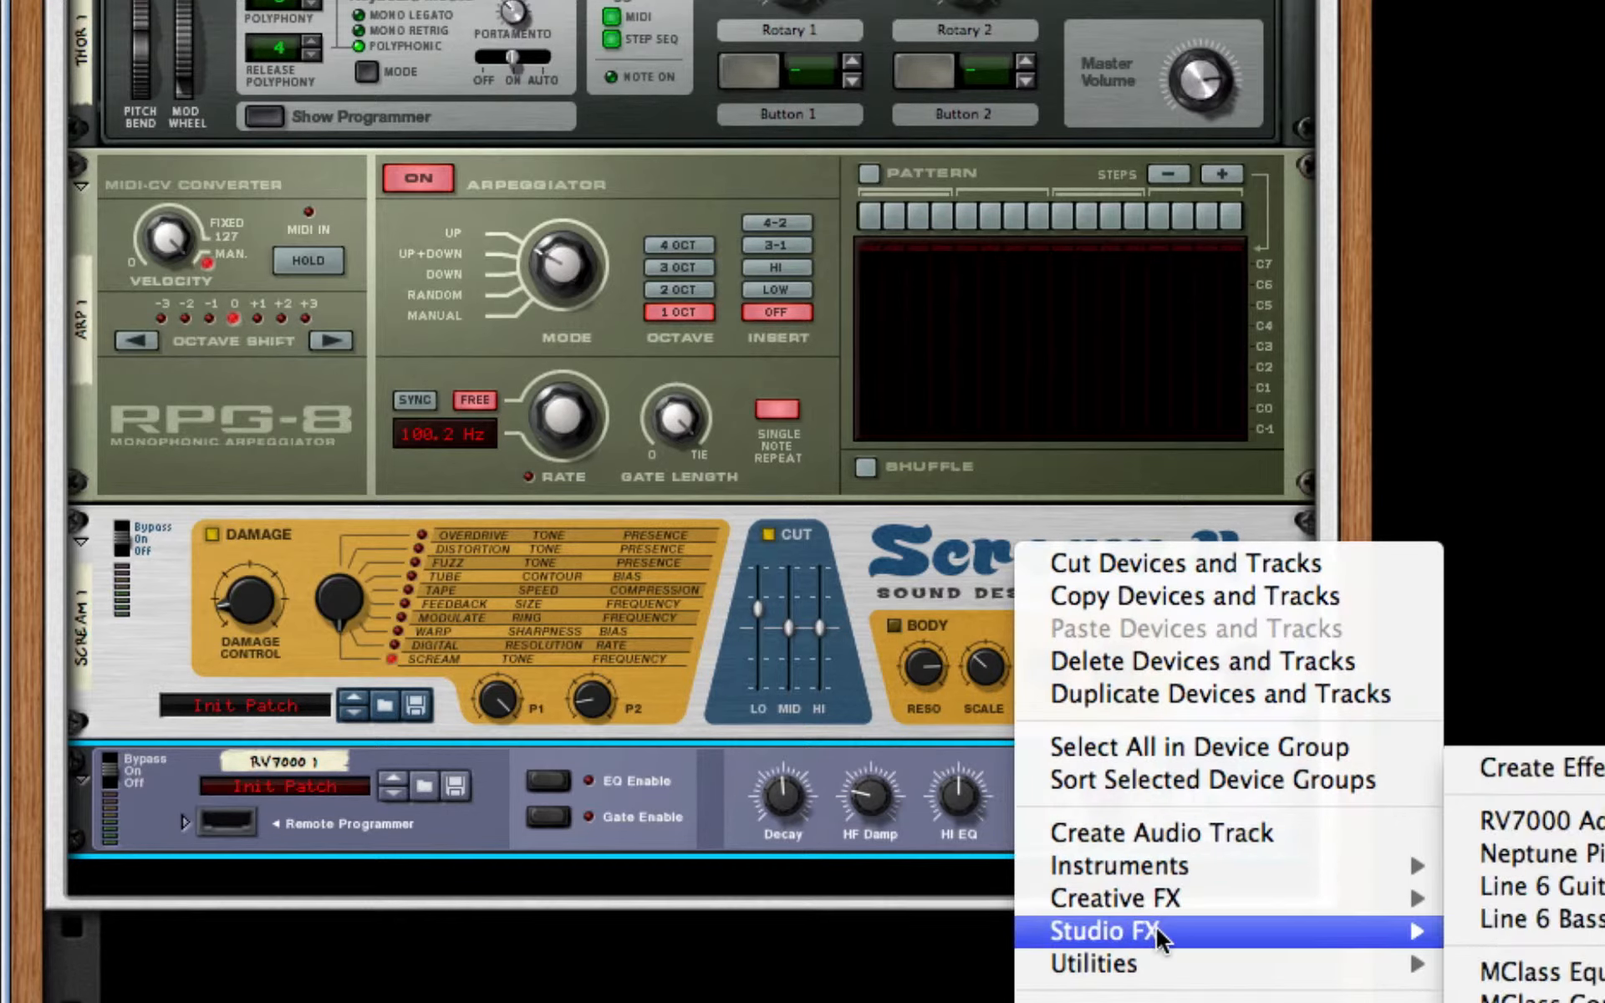
mouse_move(1379, 924)
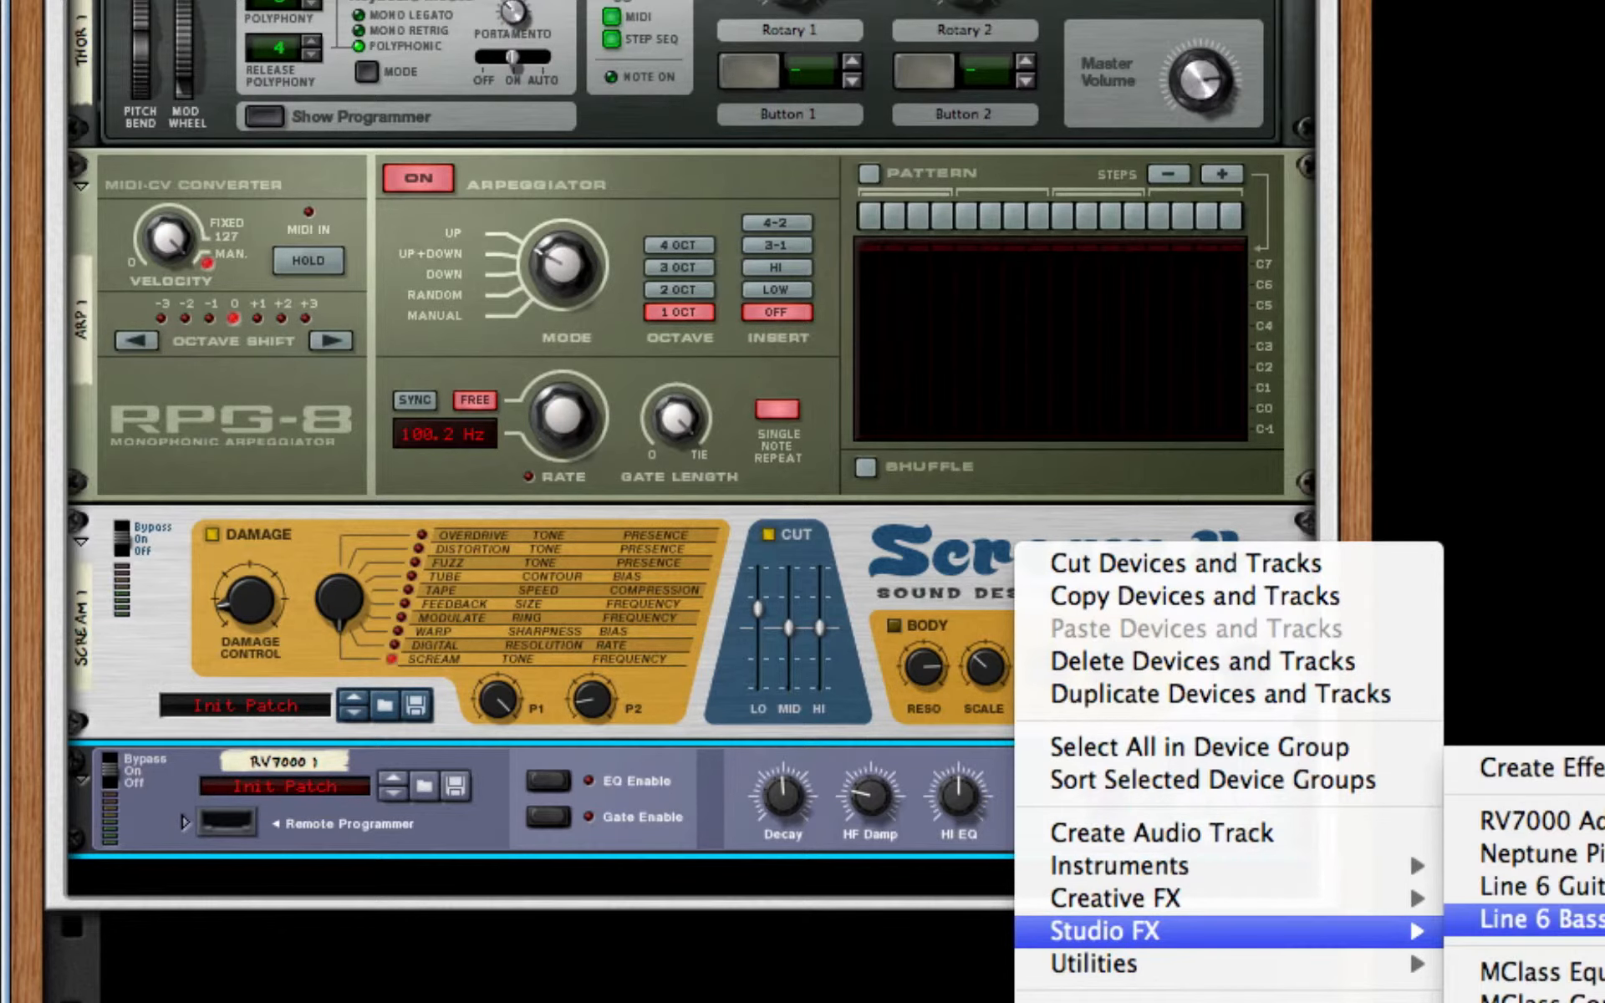
left_click(1496, 973)
Add two more MClass Equalizers to the chain below the first one.
right_click(801, 743)
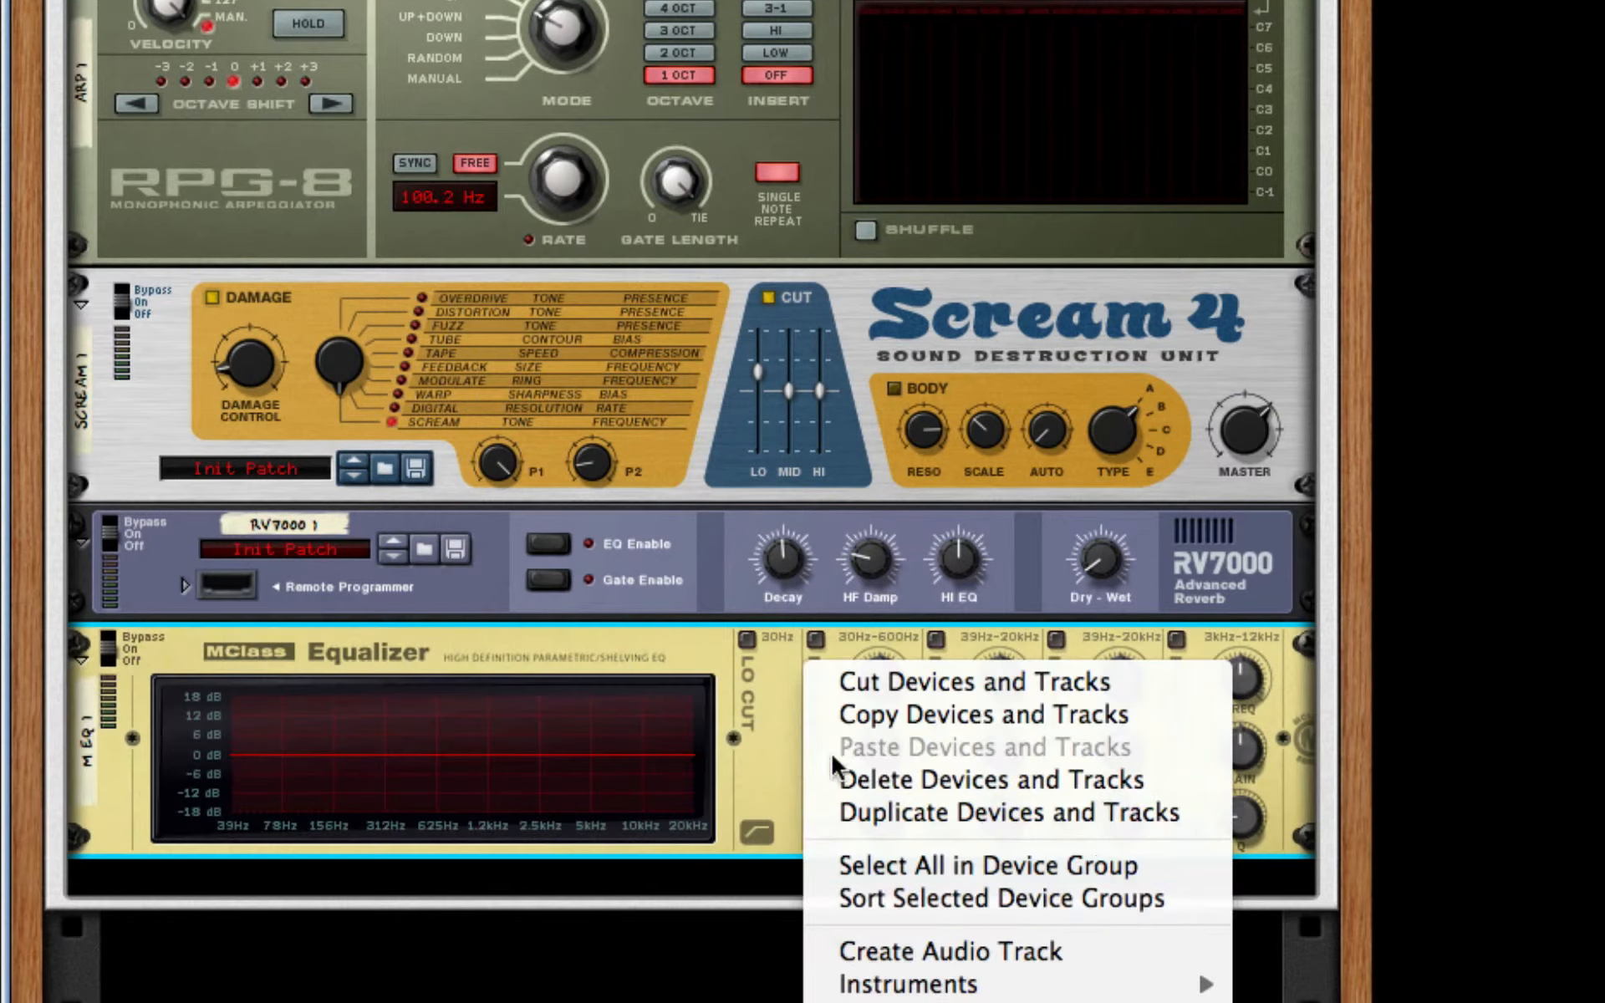
mouse_move(1162, 1002)
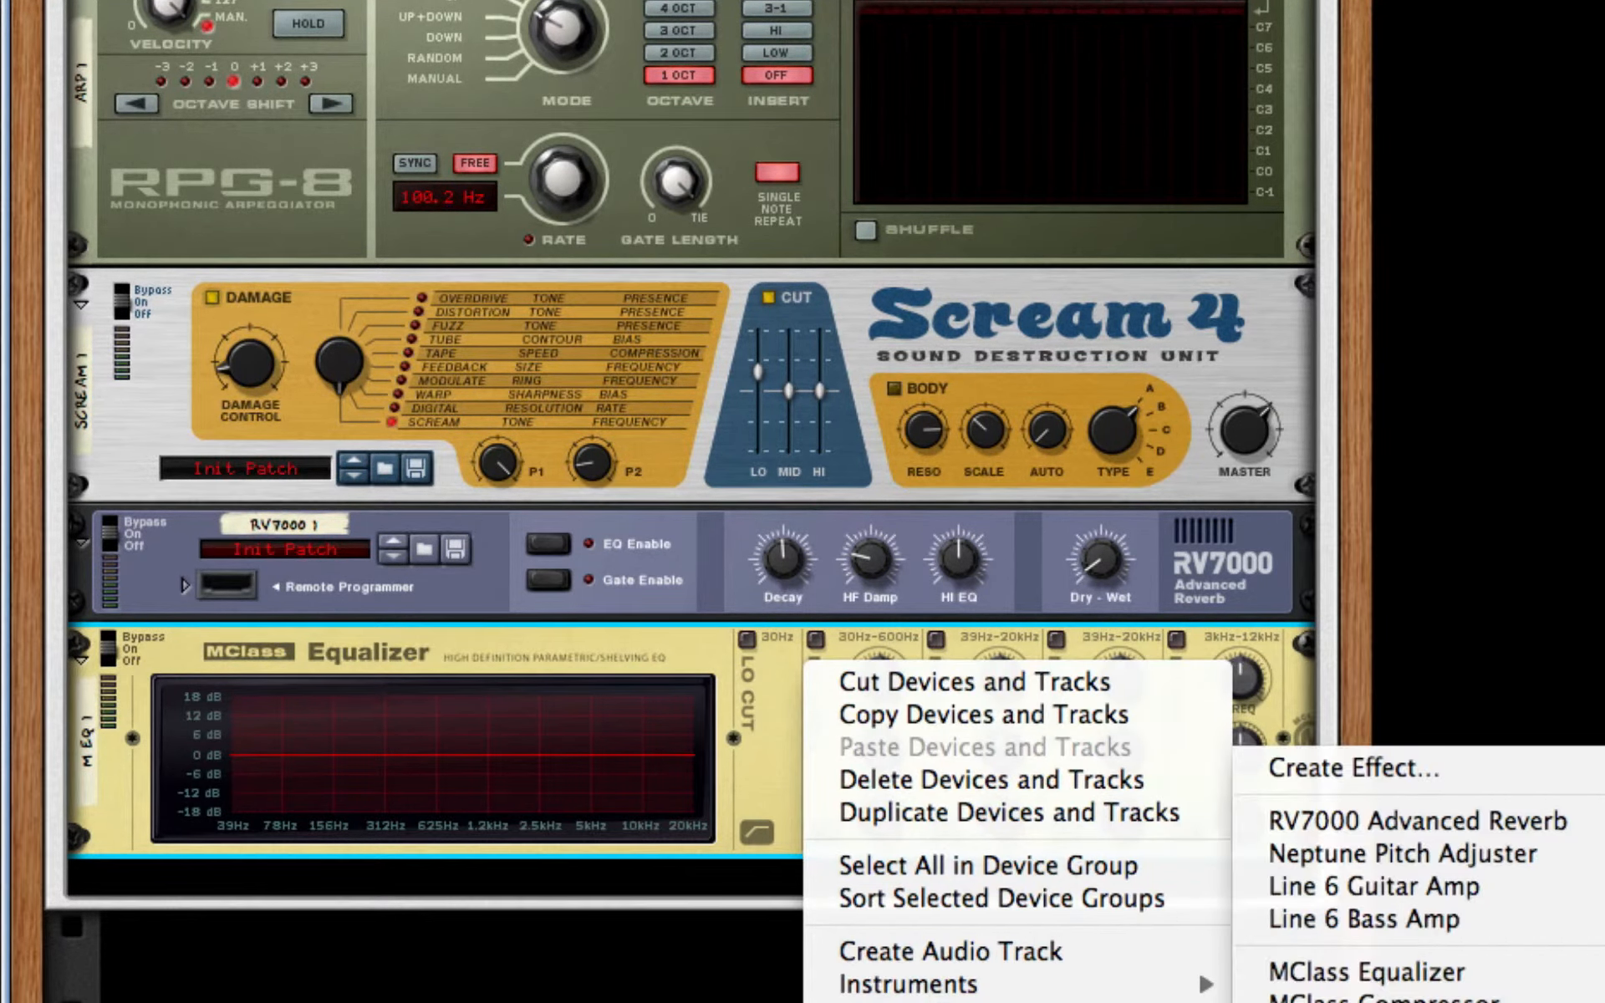
left_click(1413, 972)
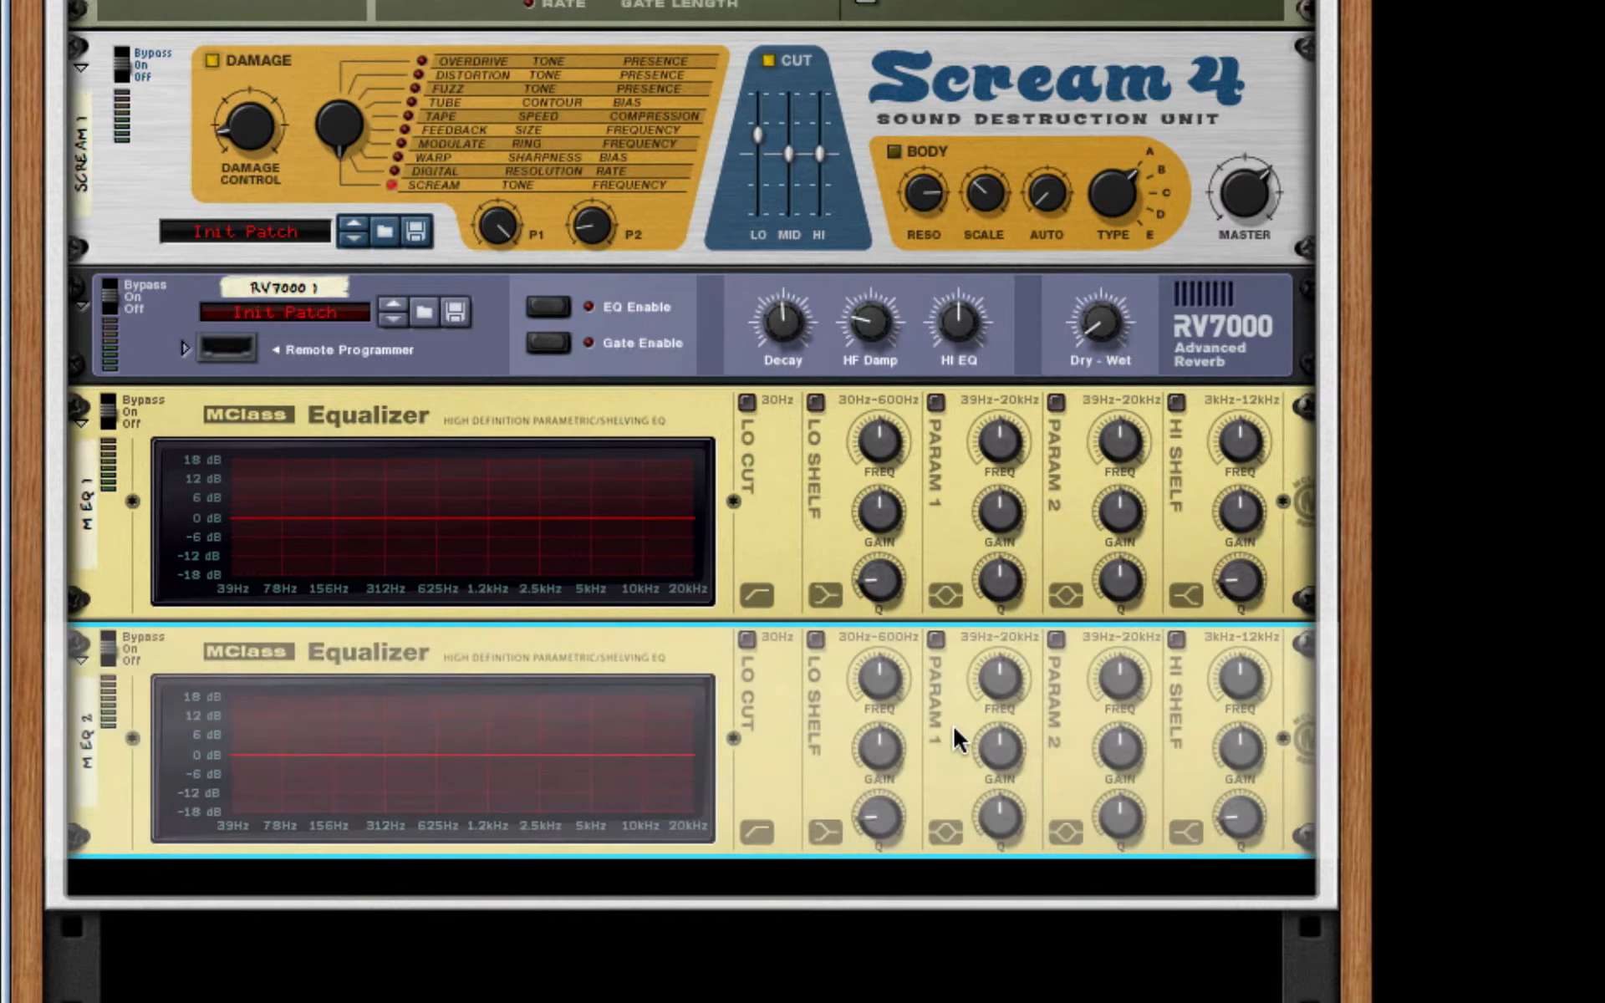
right_click(961, 742)
mouse_move(1162, 1002)
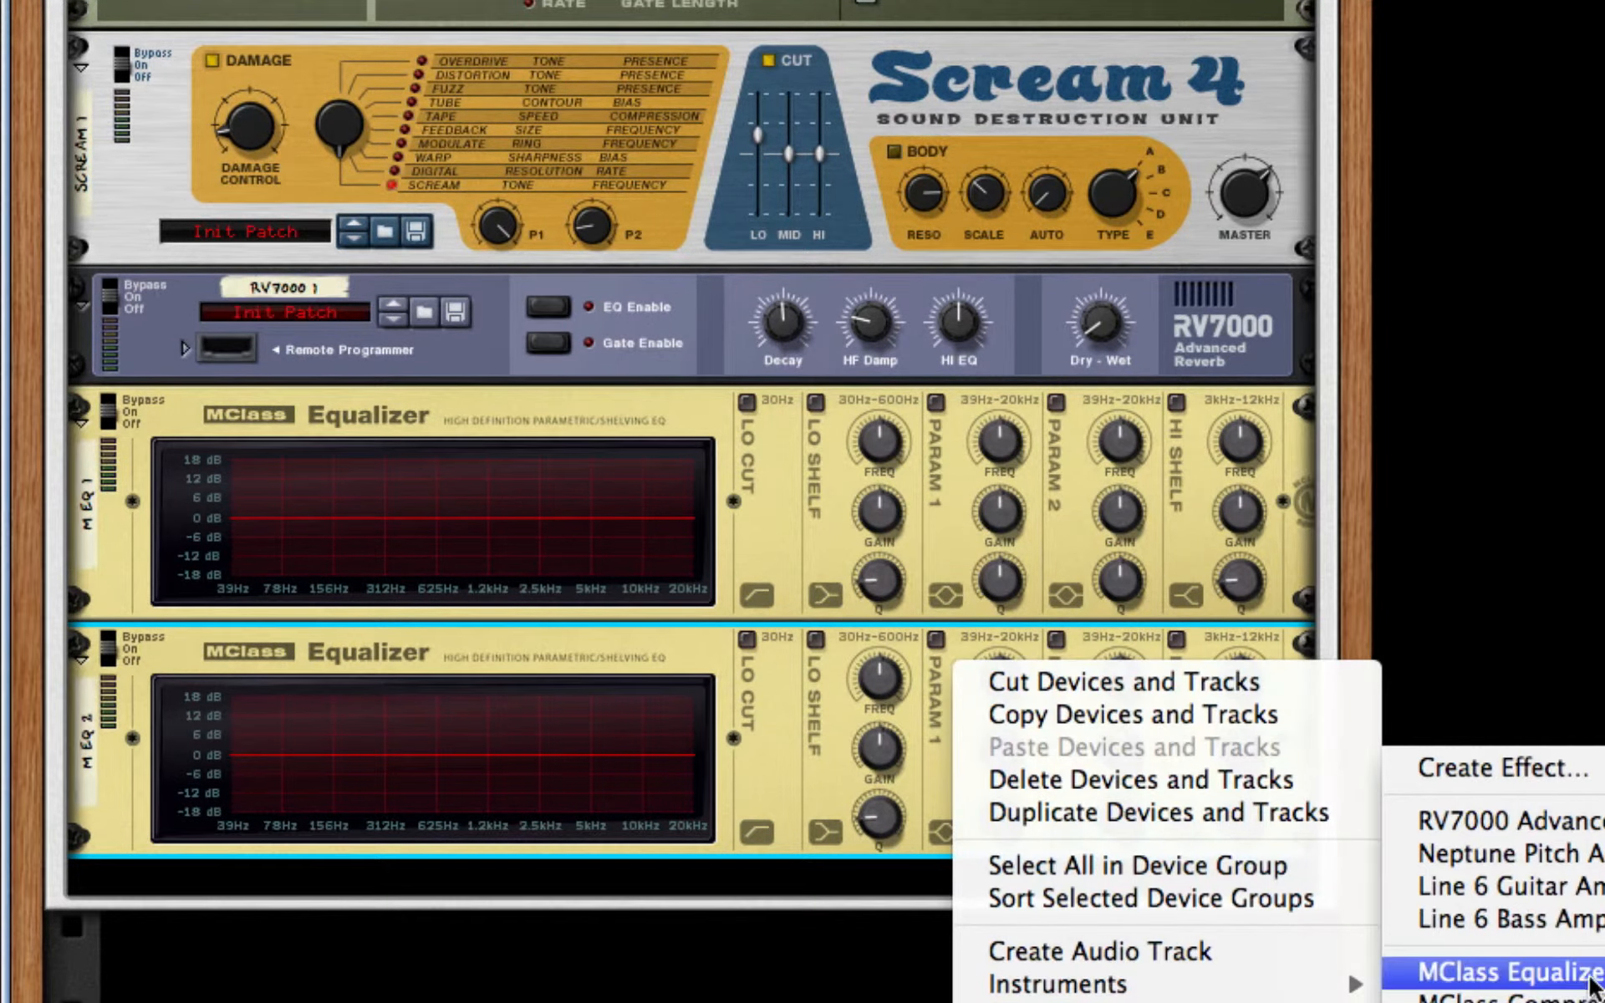
left_click(1421, 970)
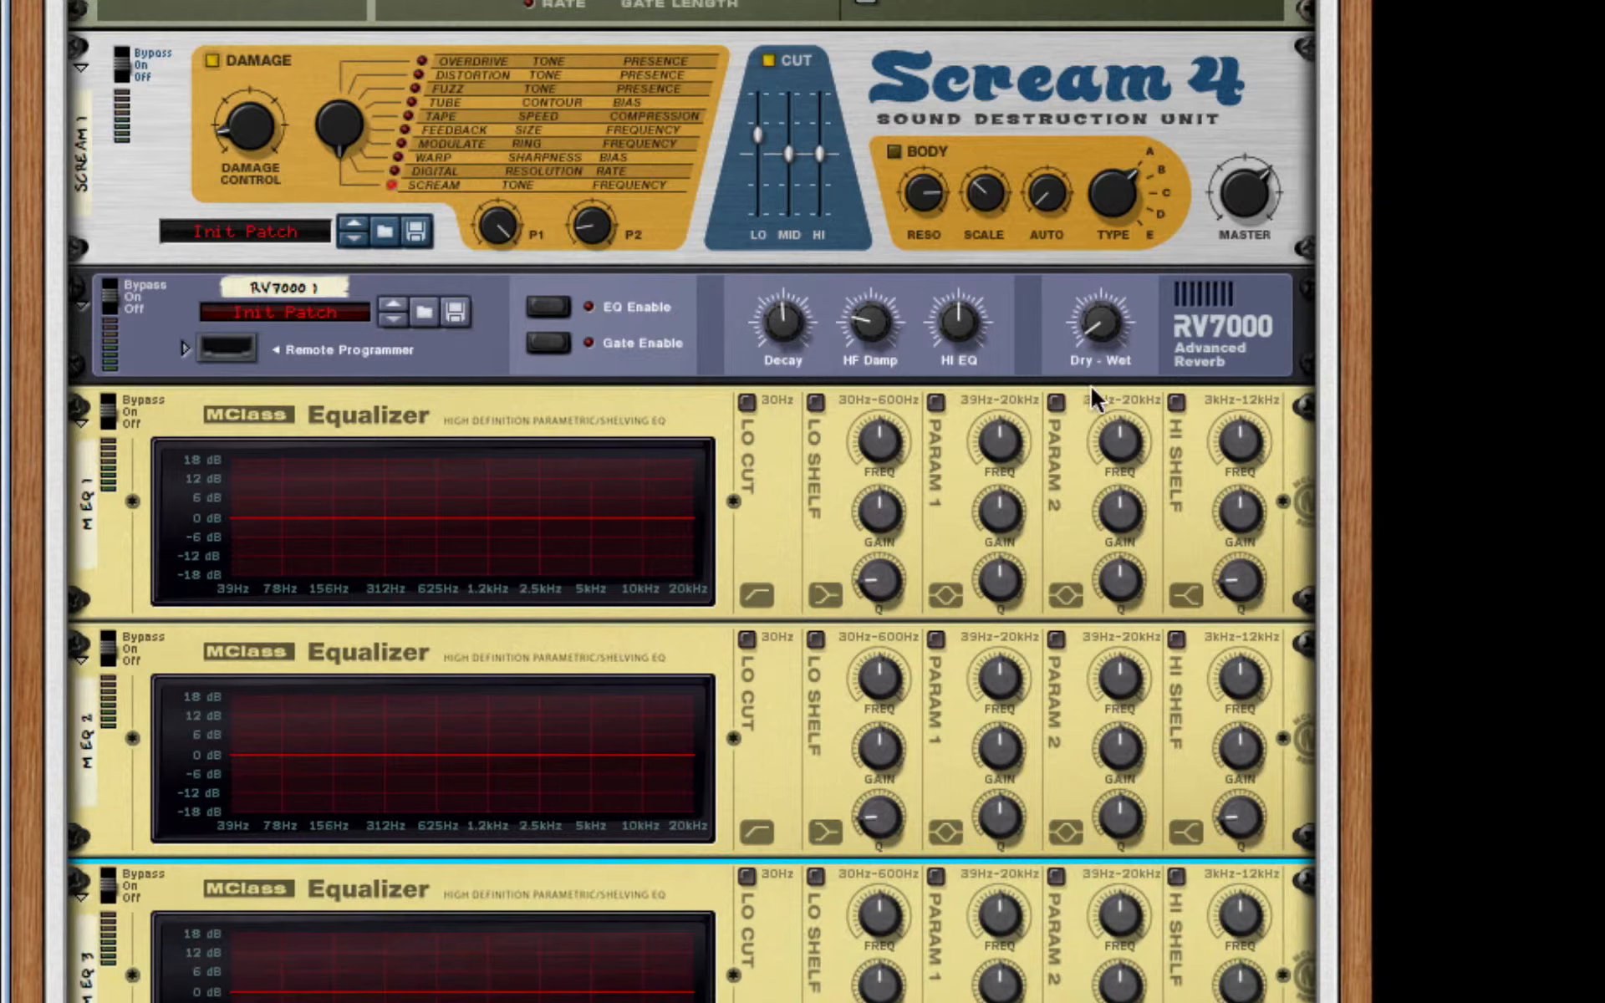
On the first equalizer, enable Lo Cut, Param 1 and Param 2, and shape Param 1 as a narrow full cut slightly above 156 Hz.
left_click(744, 404)
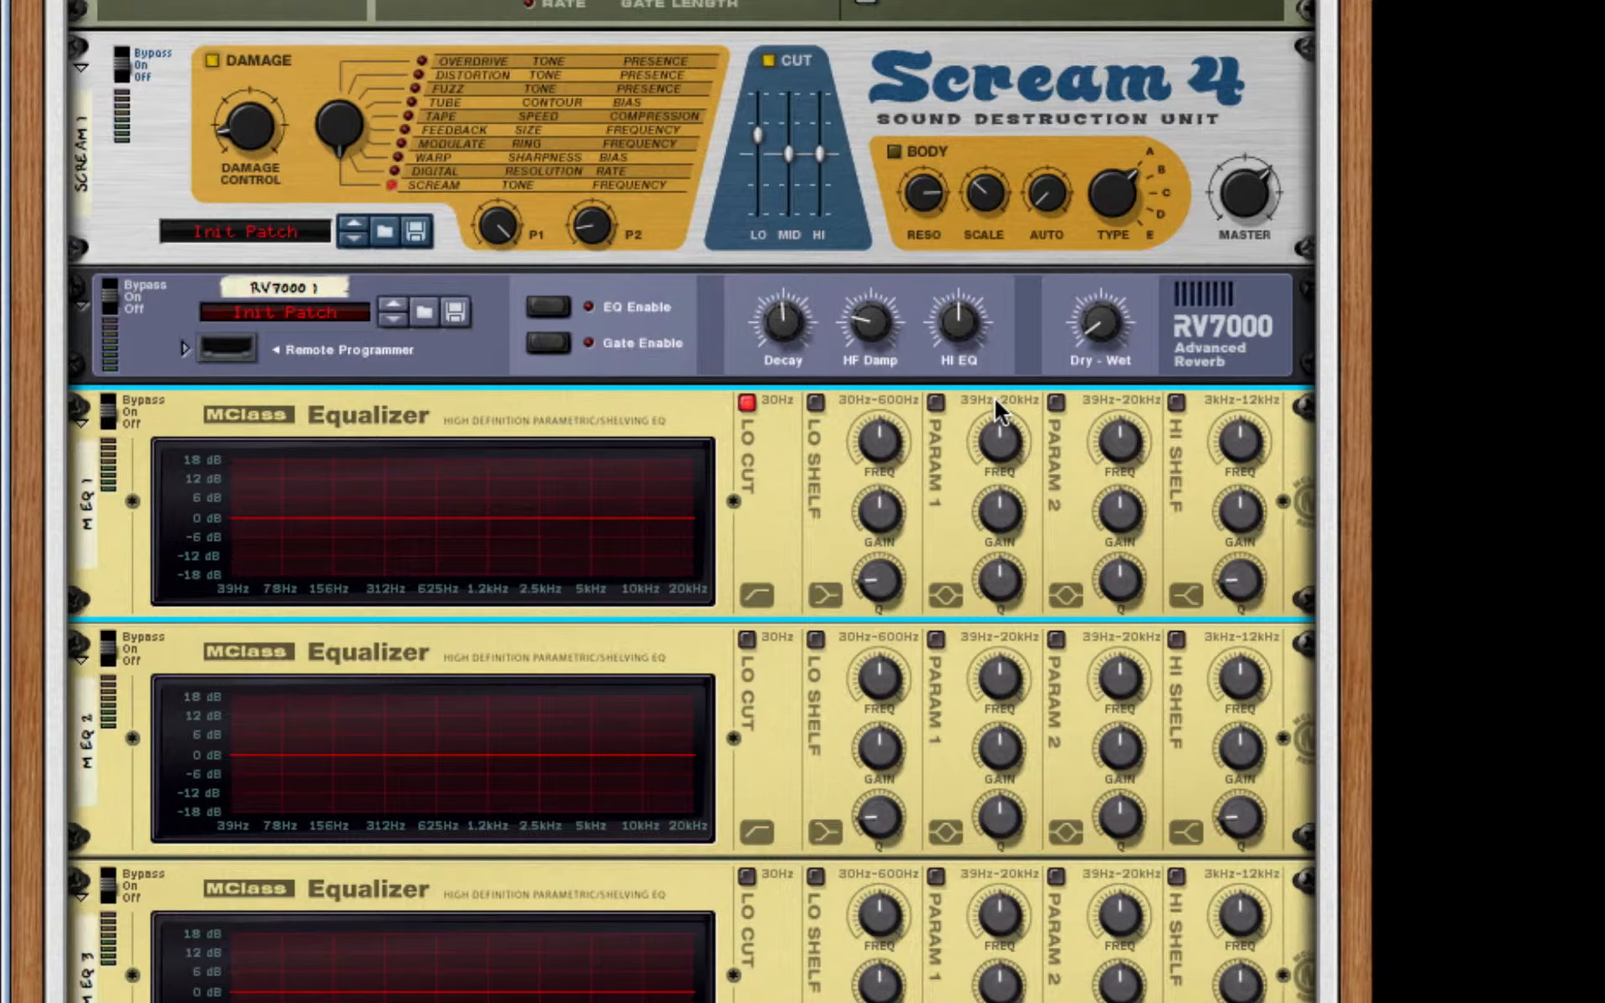
left_click(936, 402)
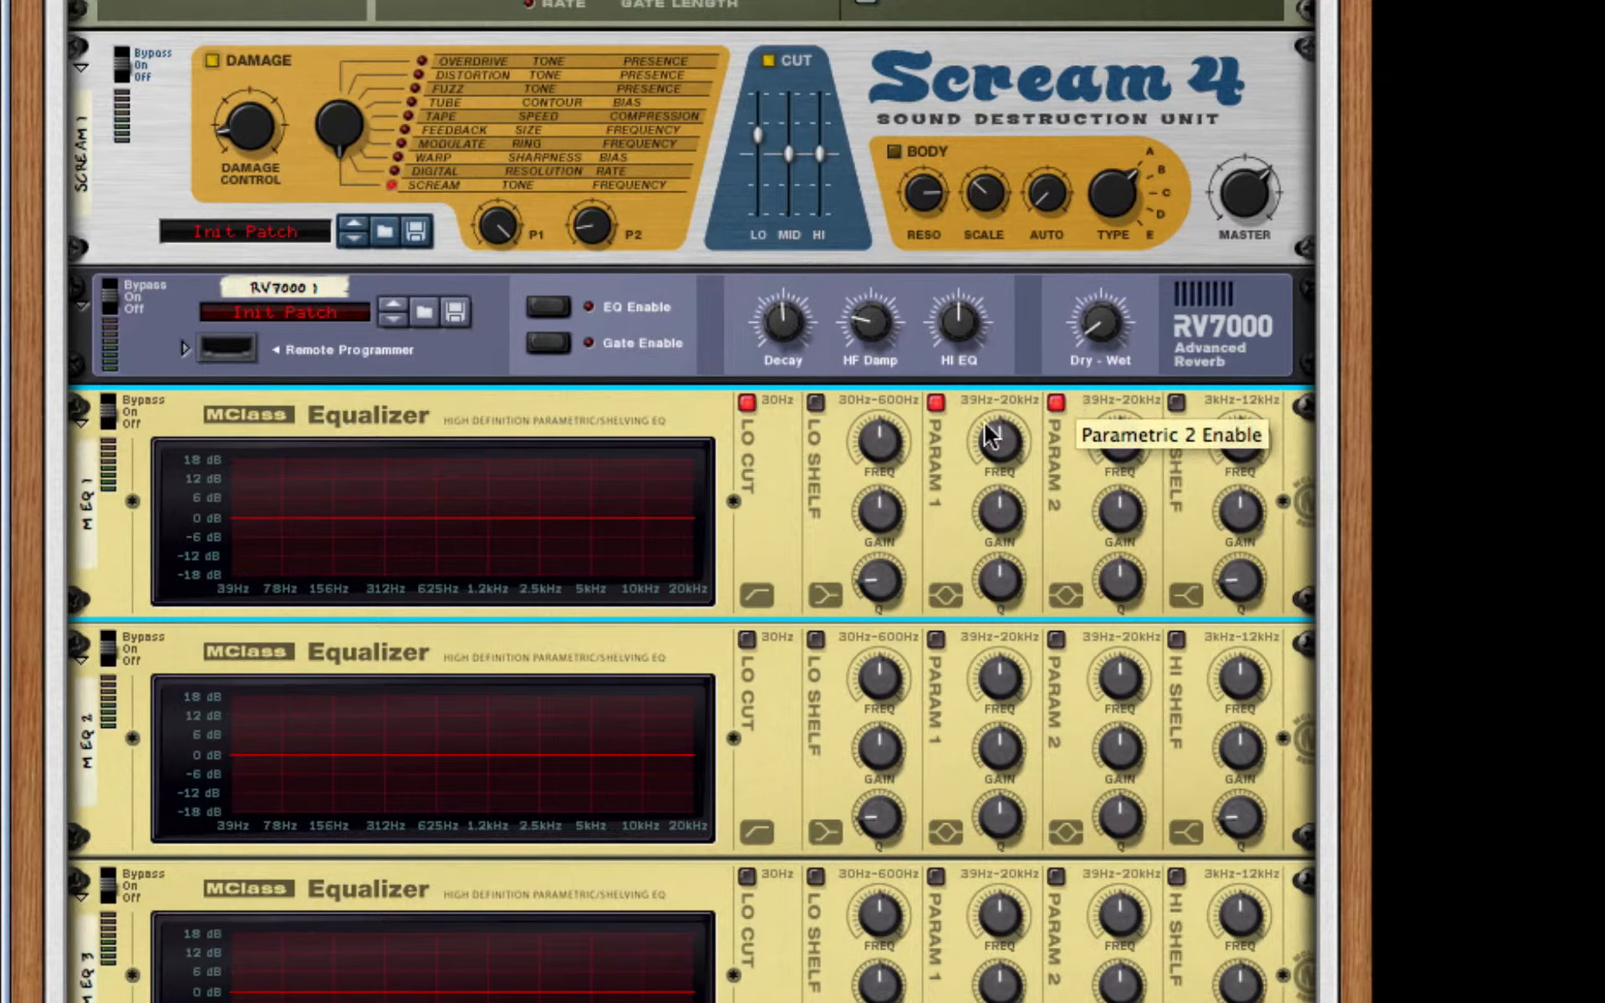
left_click_drag(1014, 459, 995, 678)
left_click_drag(1001, 581, 1001, 565)
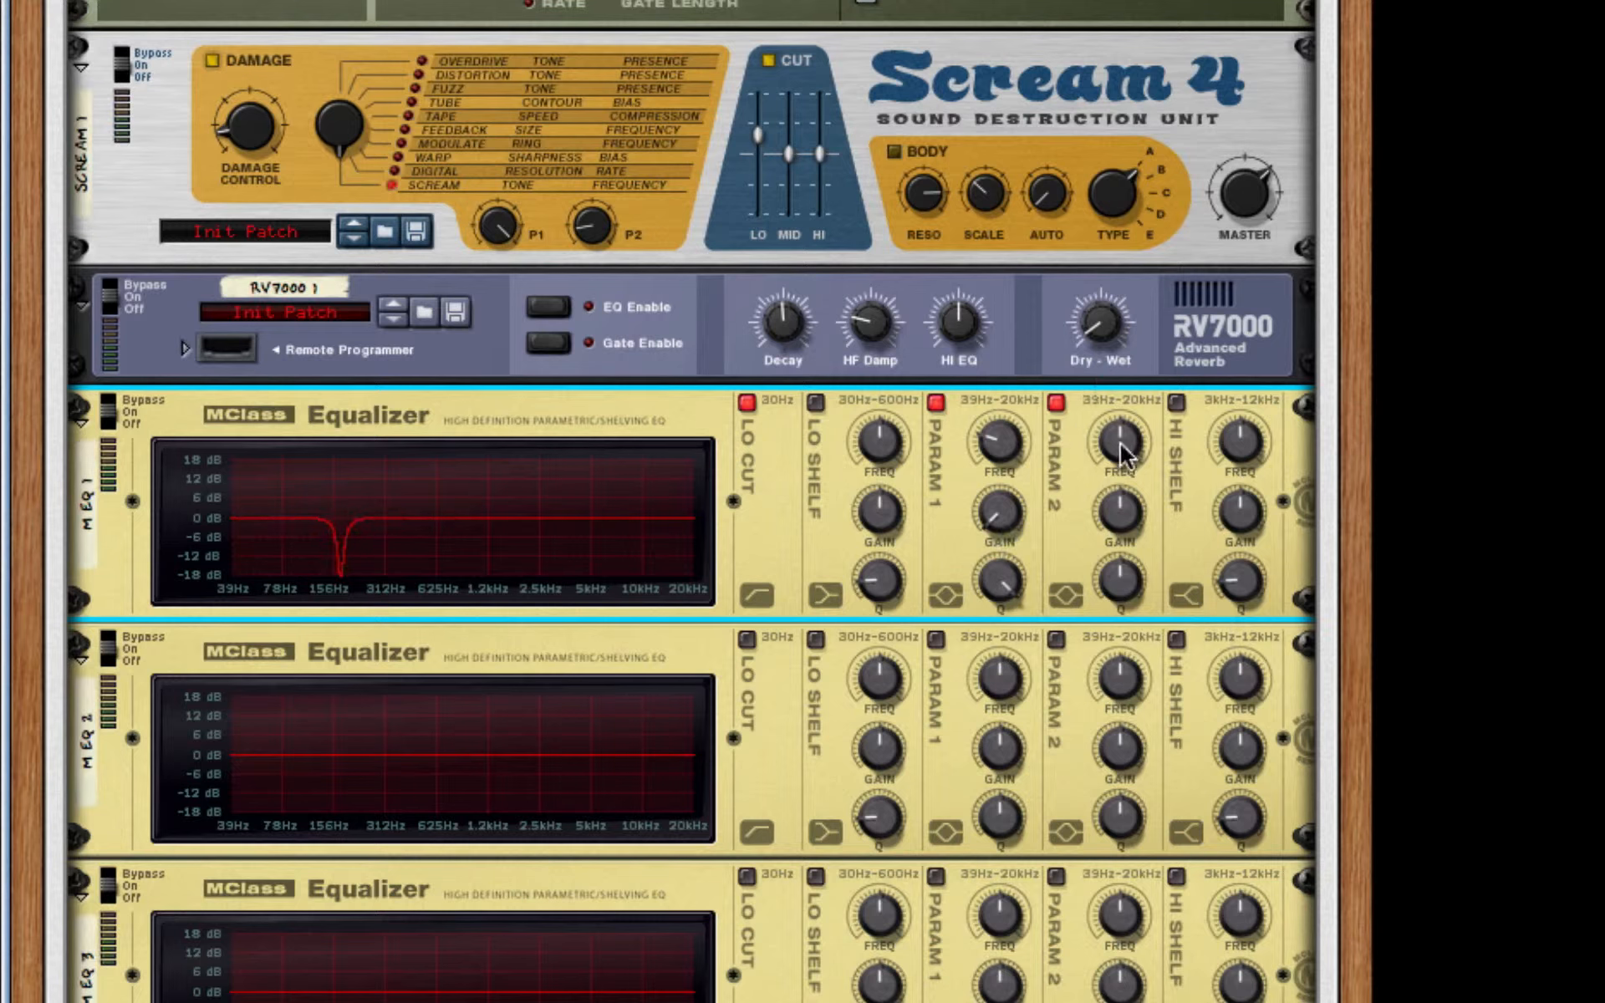
Set the first equalizer's Param 2 to 4.646 kHz with minimum gain and maximum Q.
left_click_drag(1120, 444, 1130, 428)
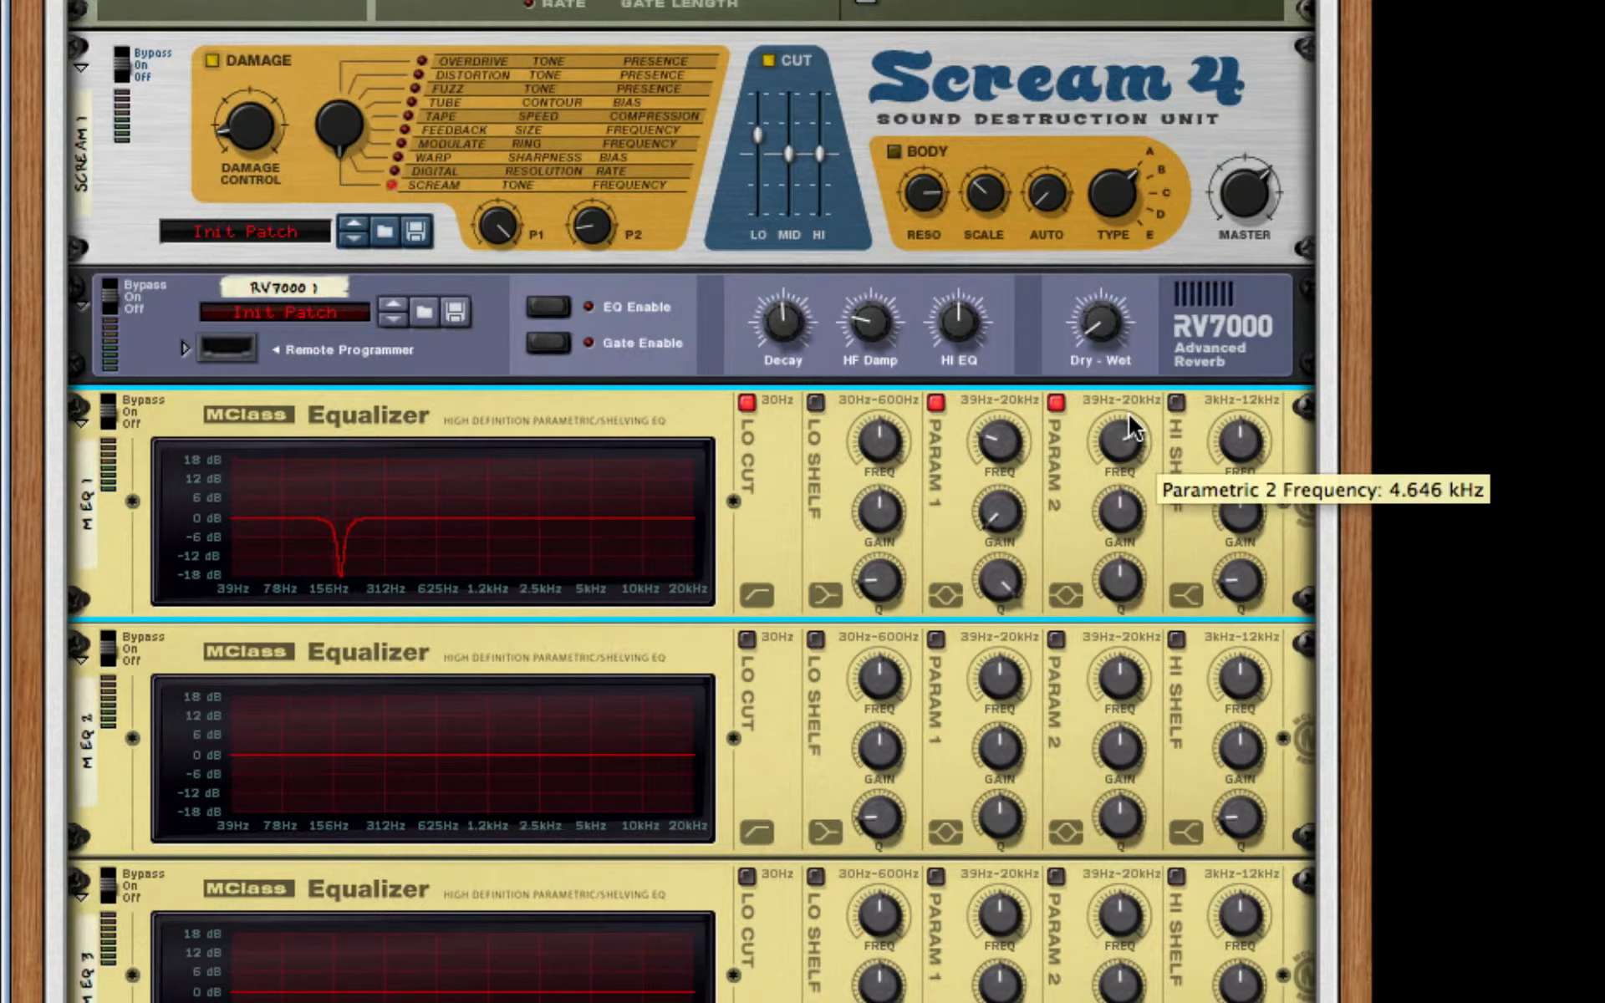
left_click_drag(1121, 514, 1121, 535)
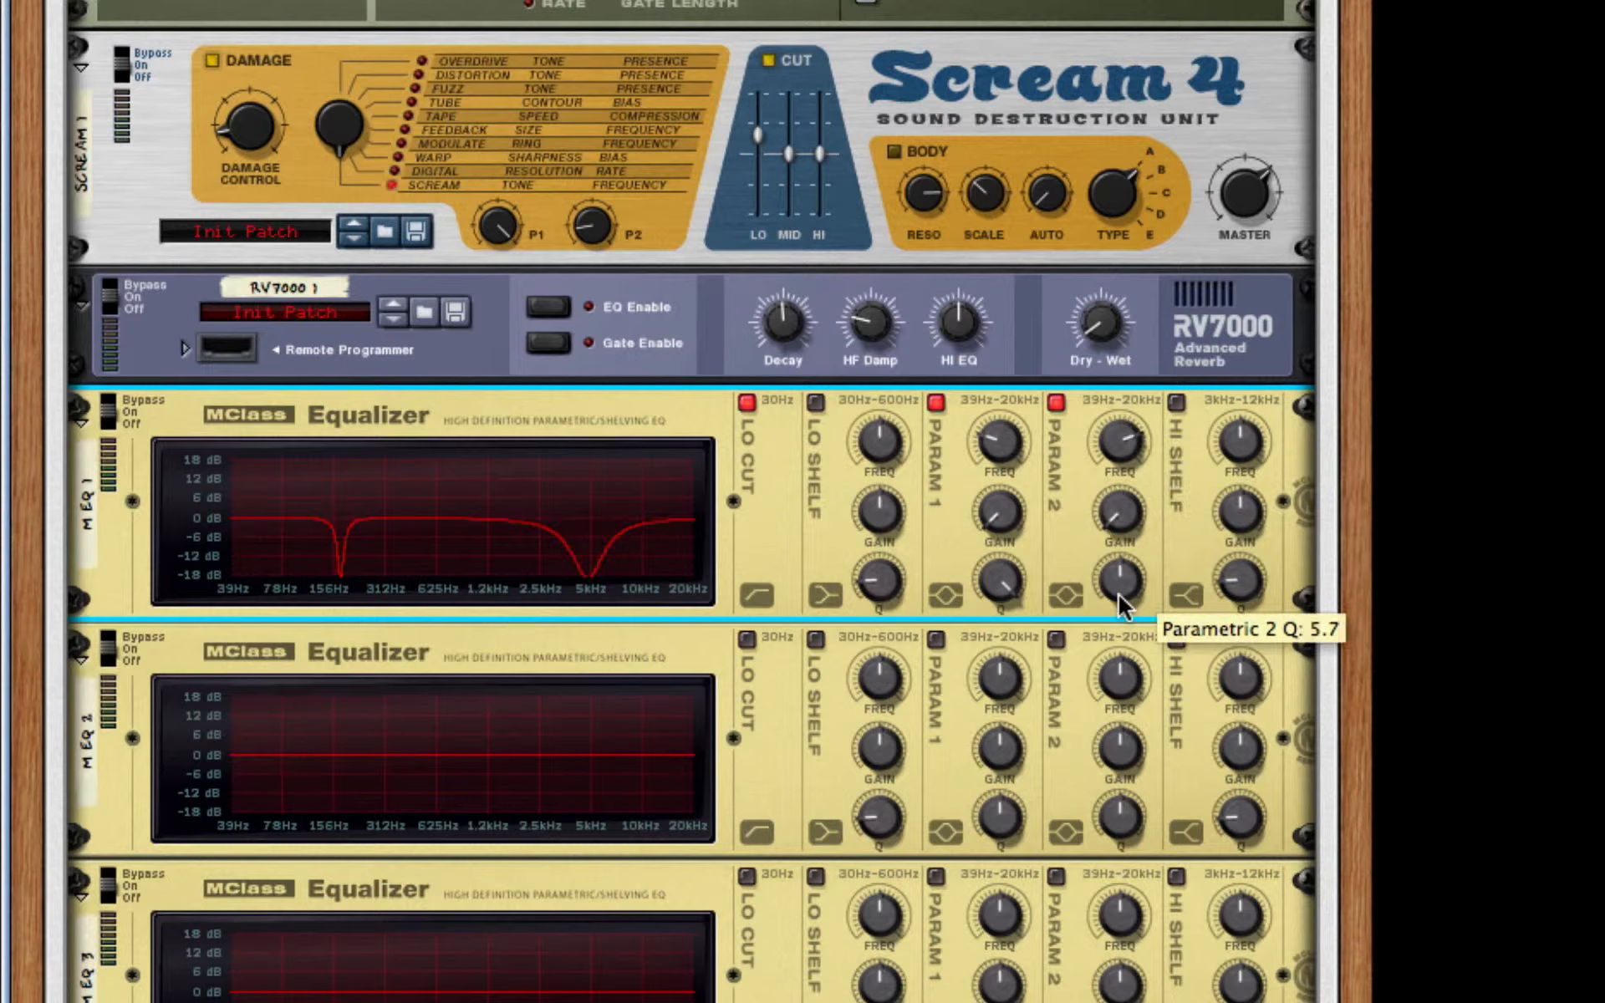
left_click_drag(1120, 604, 1120, 502)
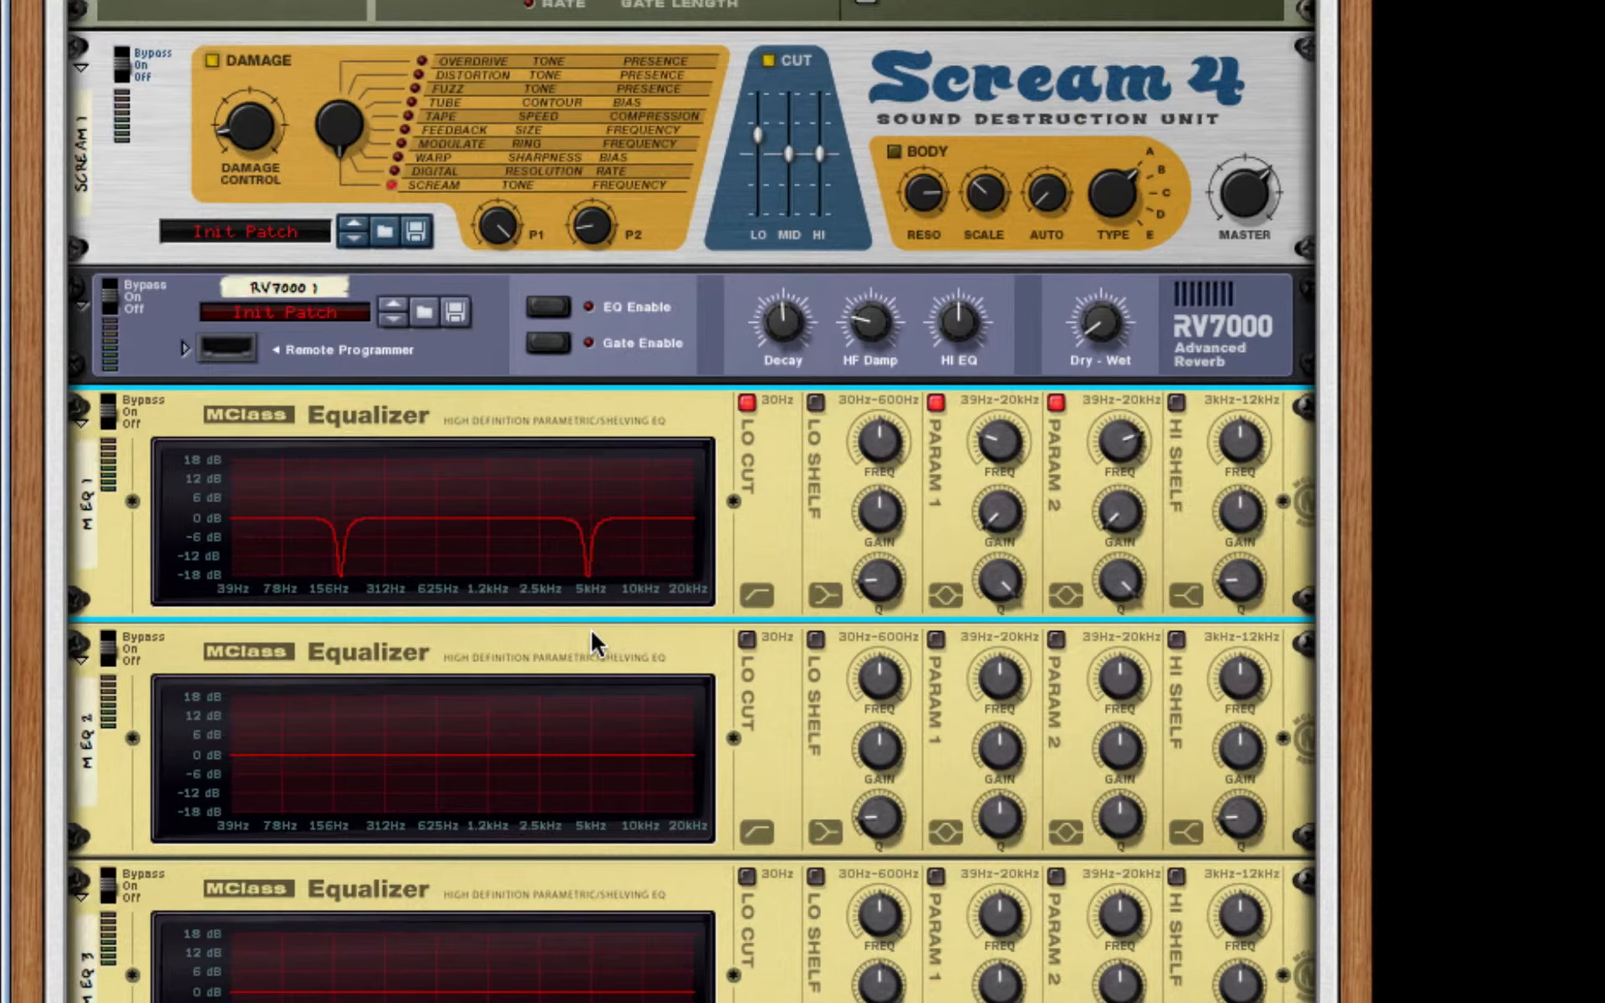
On the second equalizer, enable Param 1, Param 2 and Hi Shelf, and set Param 1 to 1.928 kHz with minimum gain and maximum Q.
left_click(936, 639)
scroll(936, 640, "down", 3)
left_click(1054, 441)
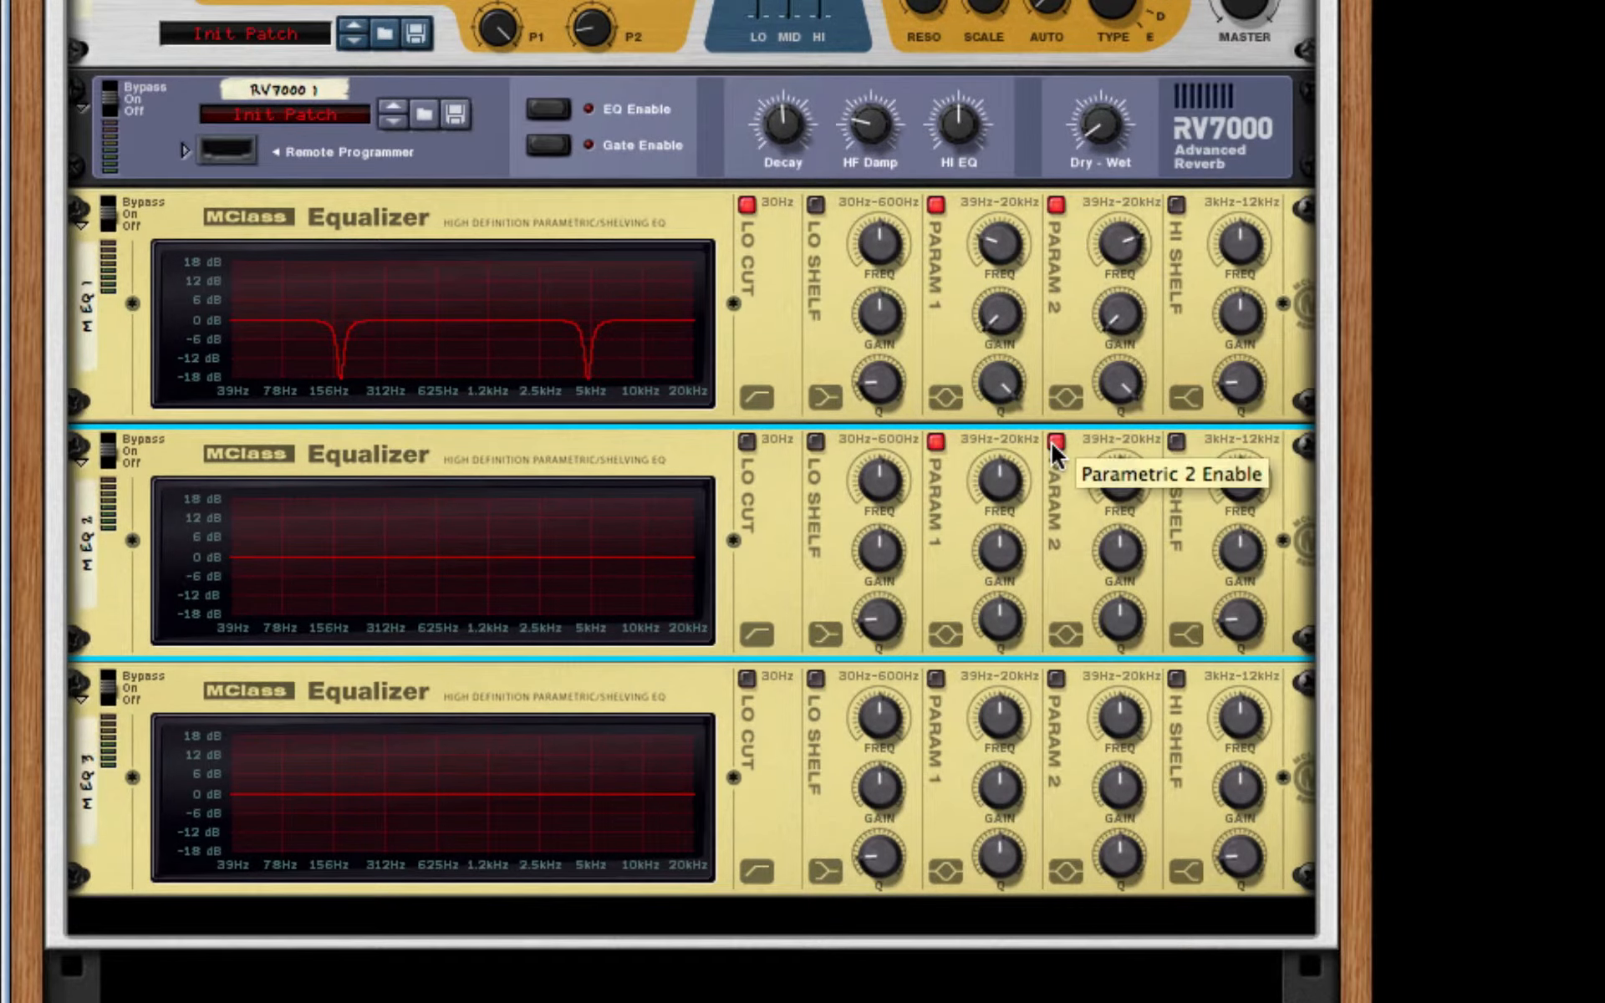
left_click(1176, 441)
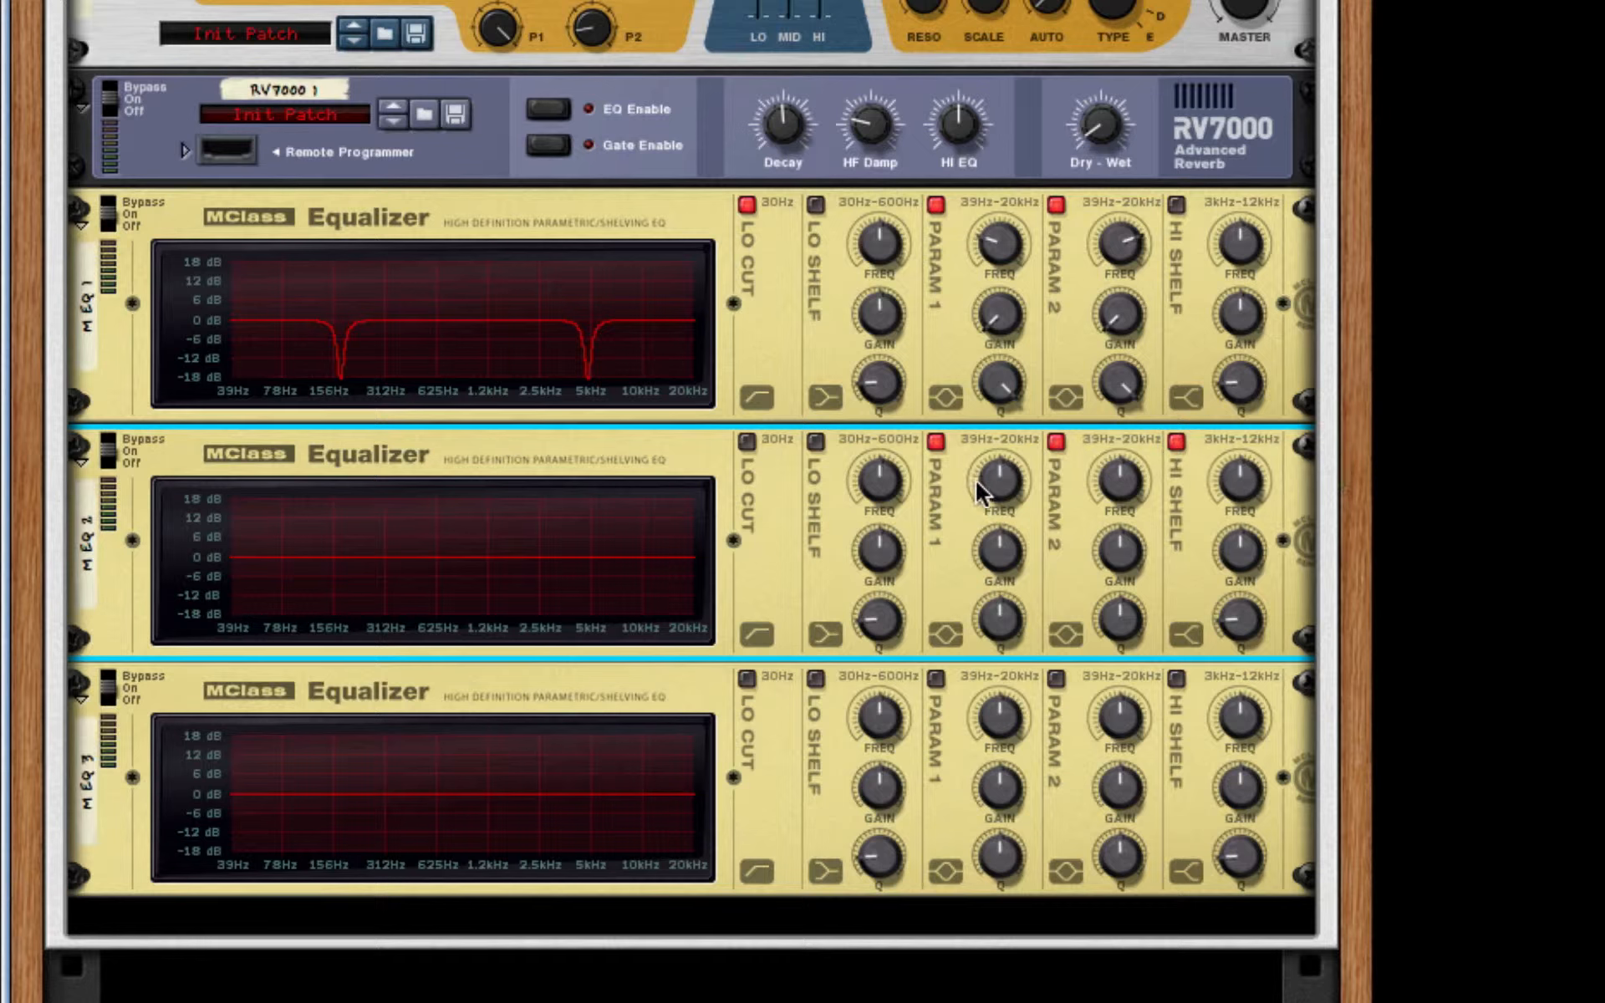
left_click_drag(977, 481, 983, 469)
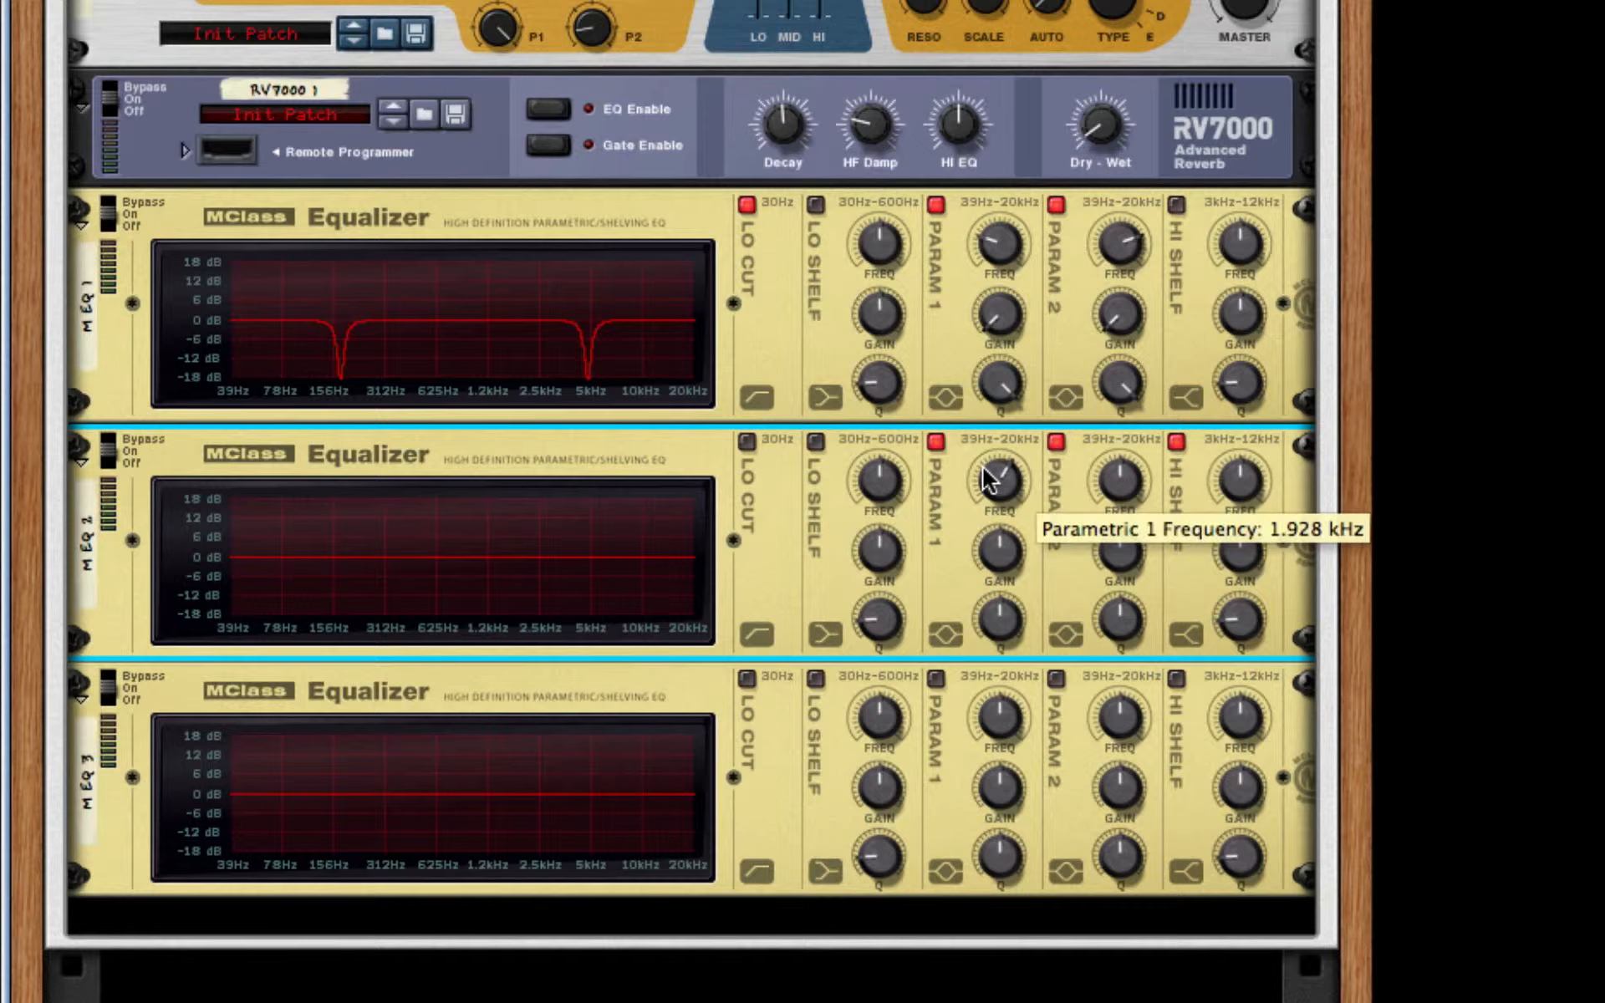
left_click_drag(1000, 549, 1000, 792)
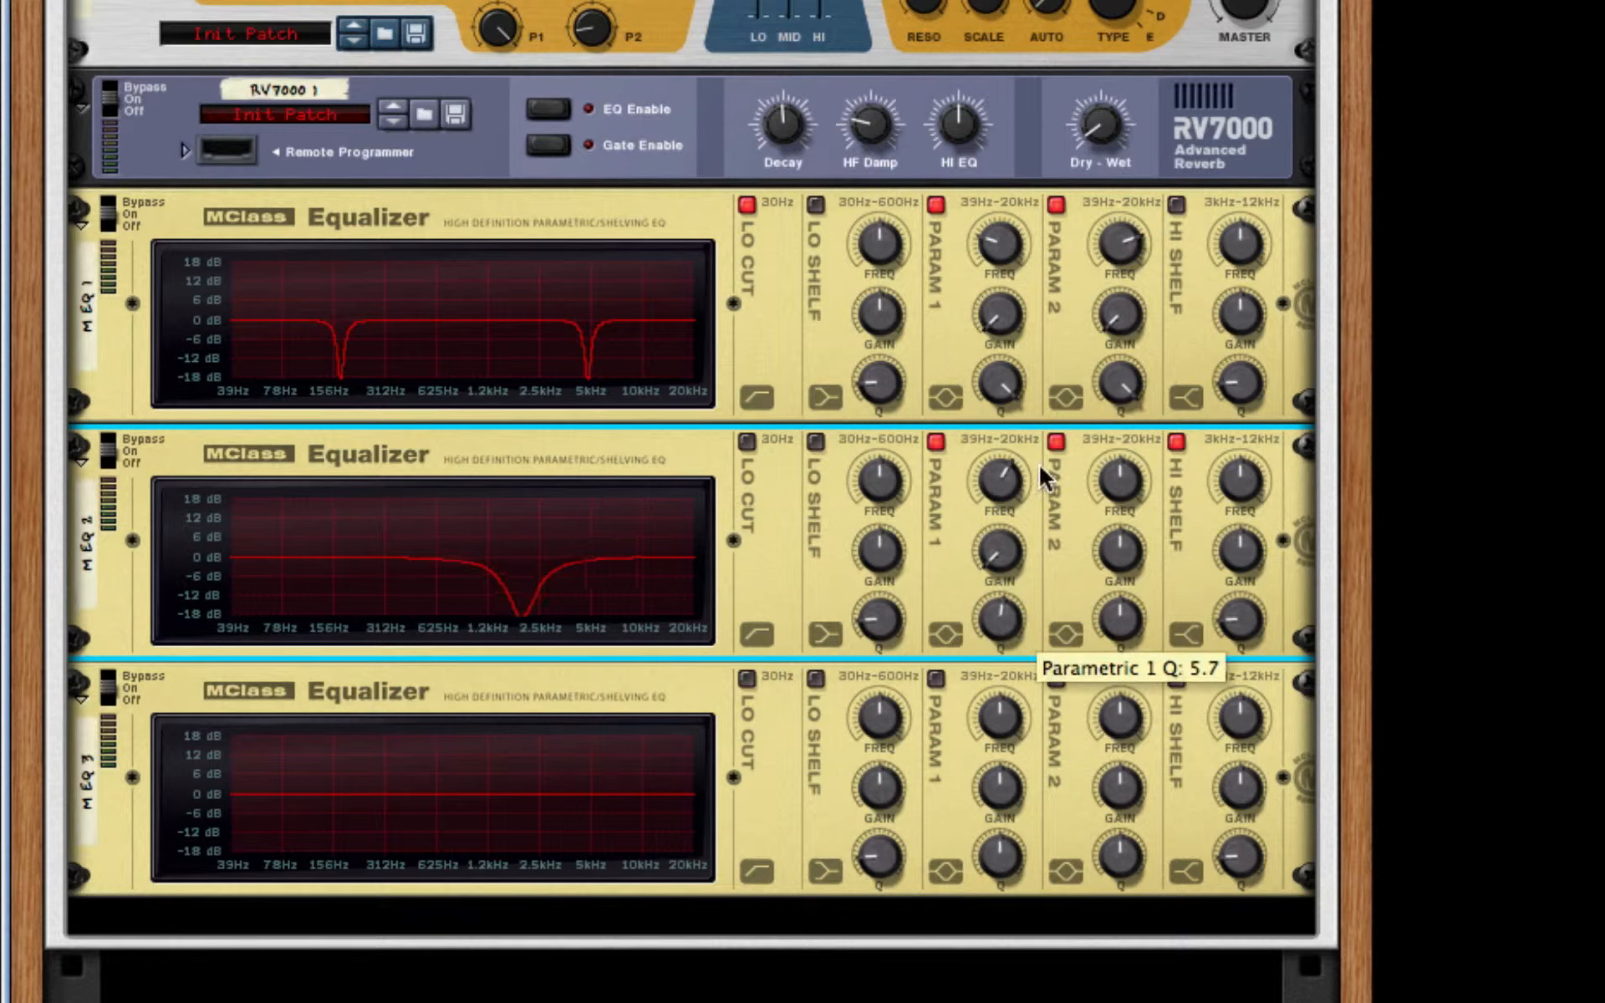
Set the second equalizer's Param 2 to 405.3 Hz with minimum gain and maximum Q.
left_click_drag(1121, 470, 1134, 500)
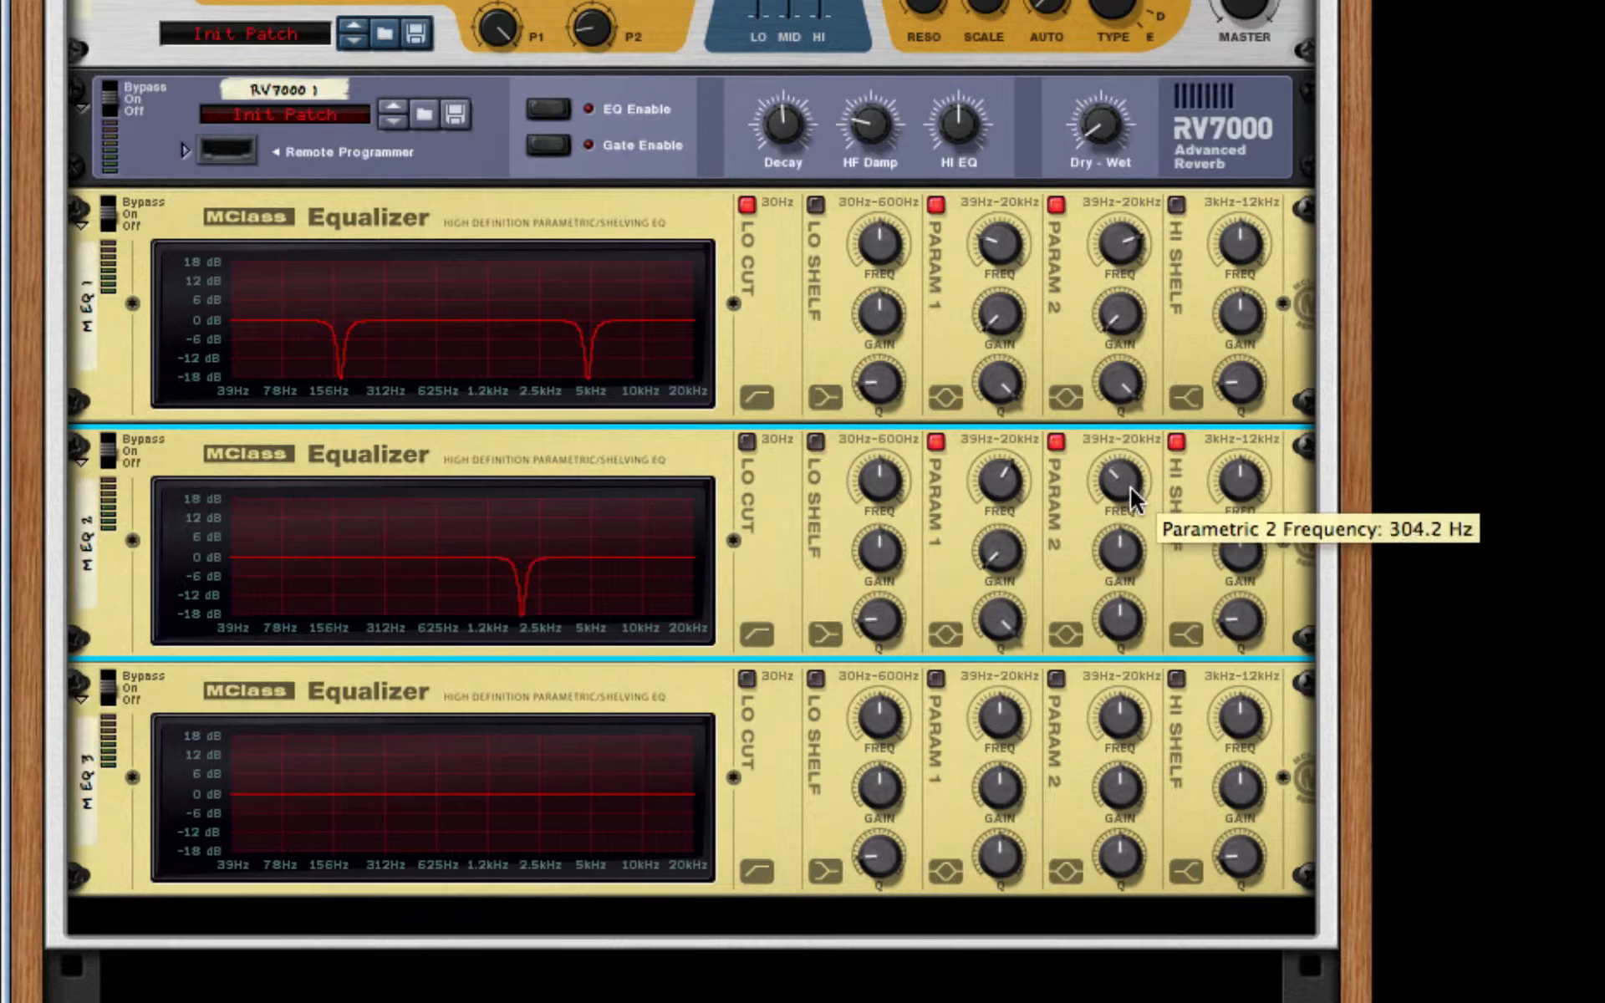
left_click_drag(1123, 579, 1130, 698)
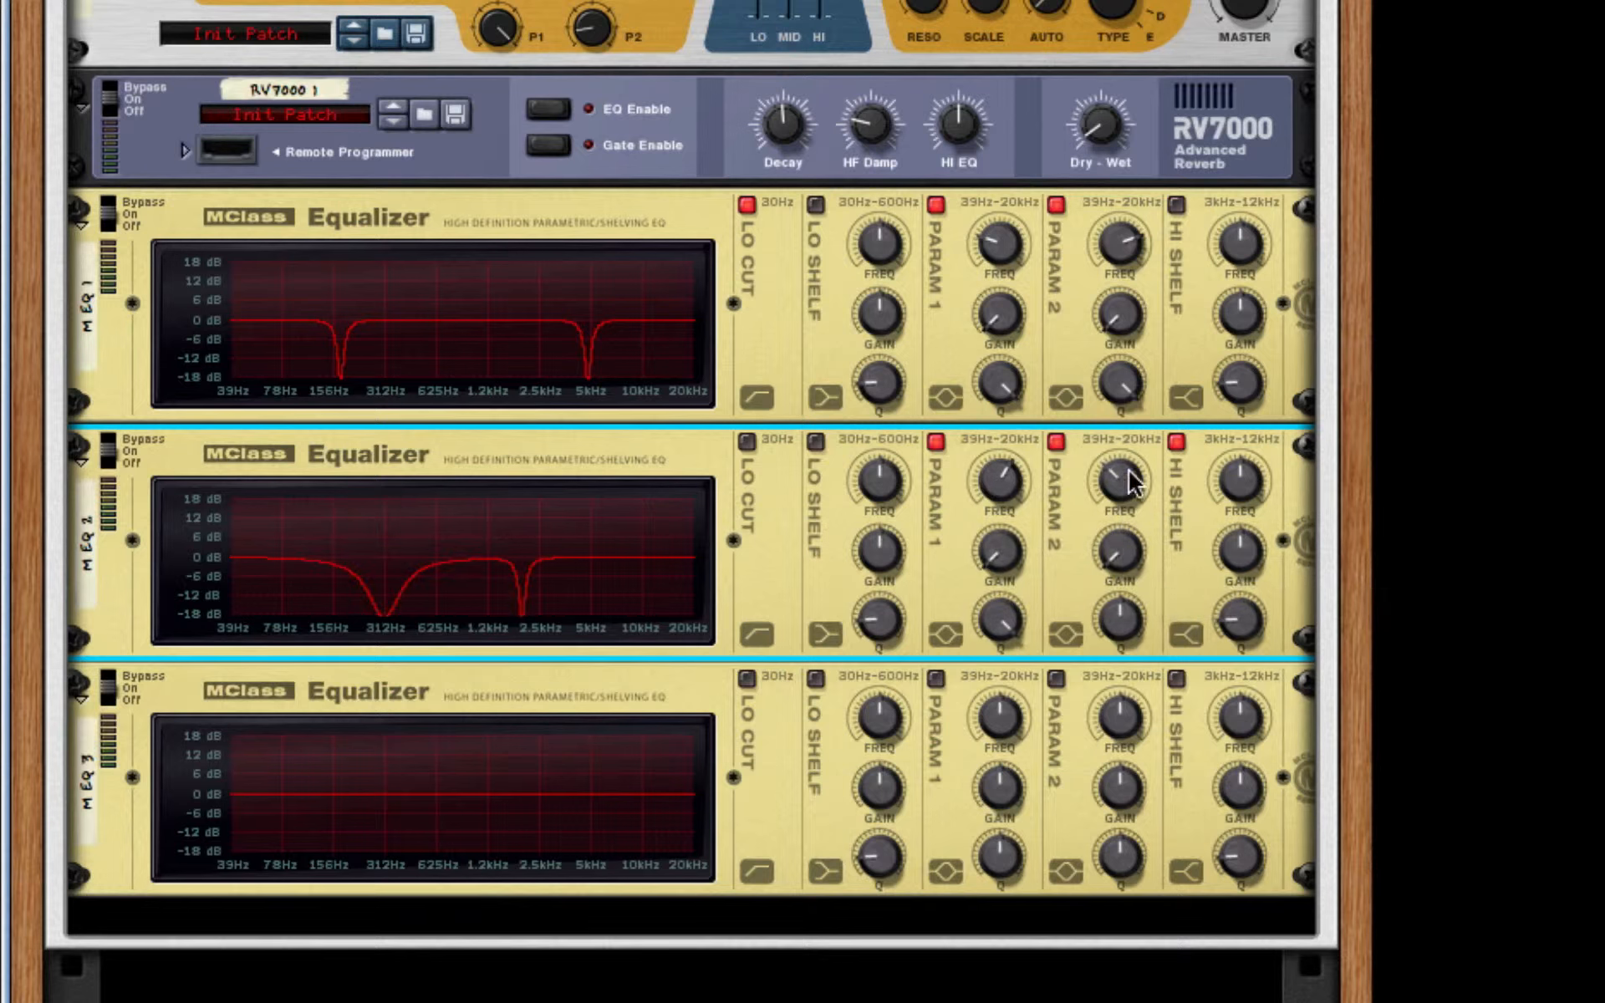
left_click_drag(1139, 479, 1122, 474)
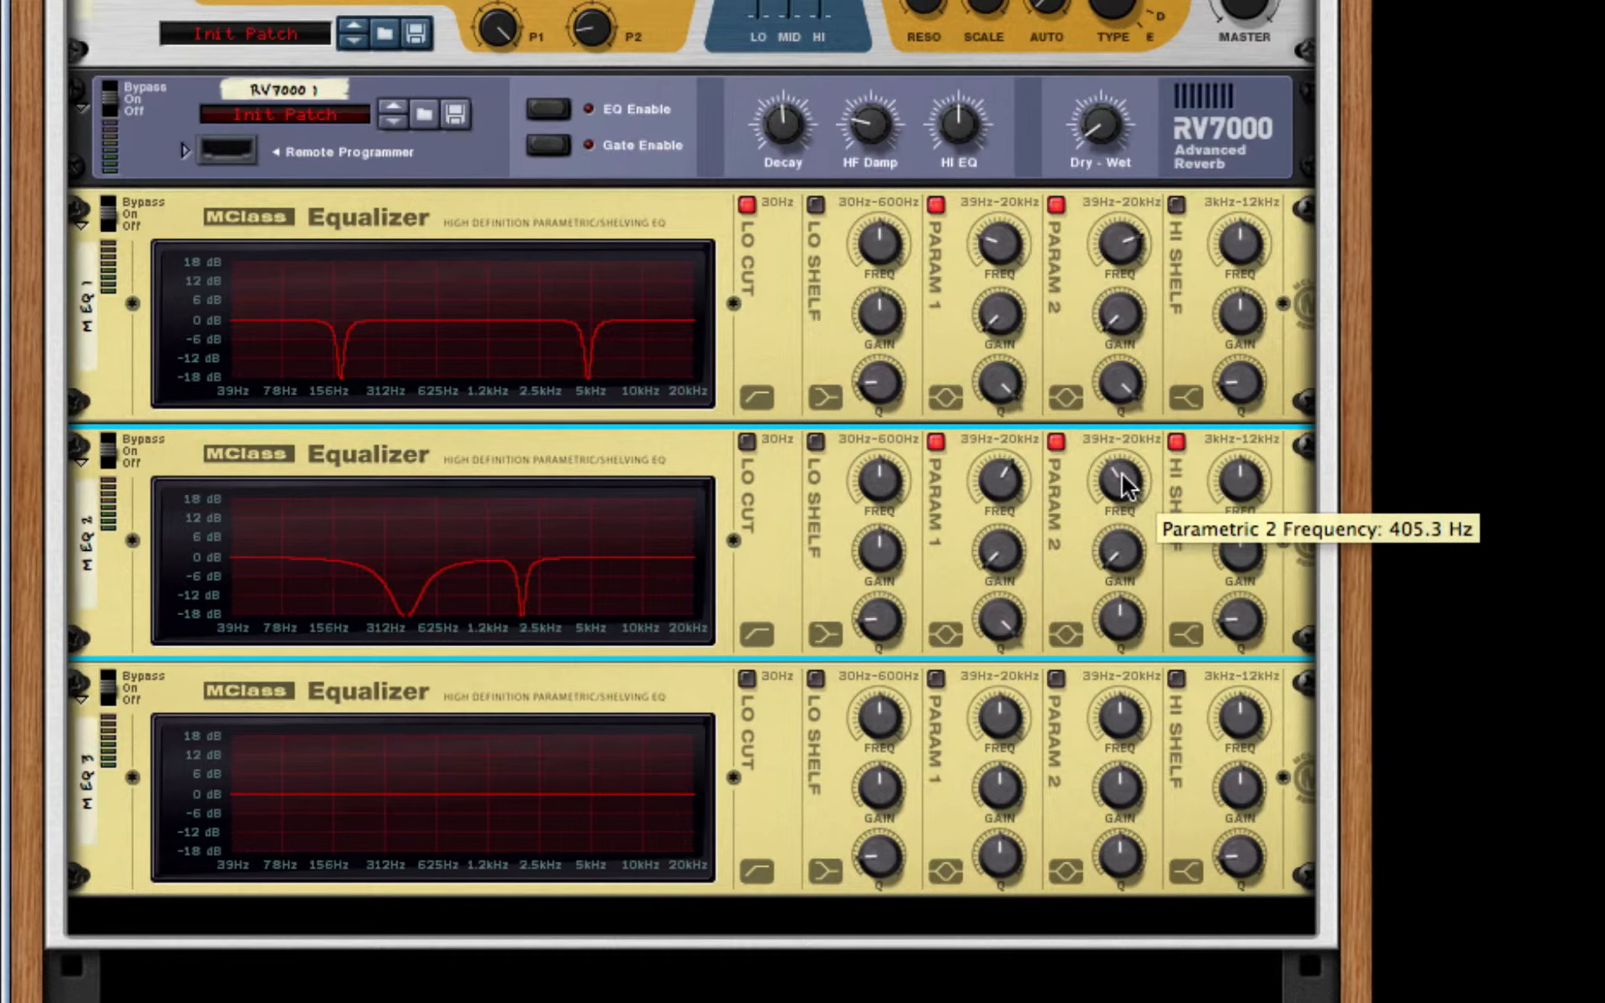
left_click_drag(1130, 610, 1130, 581)
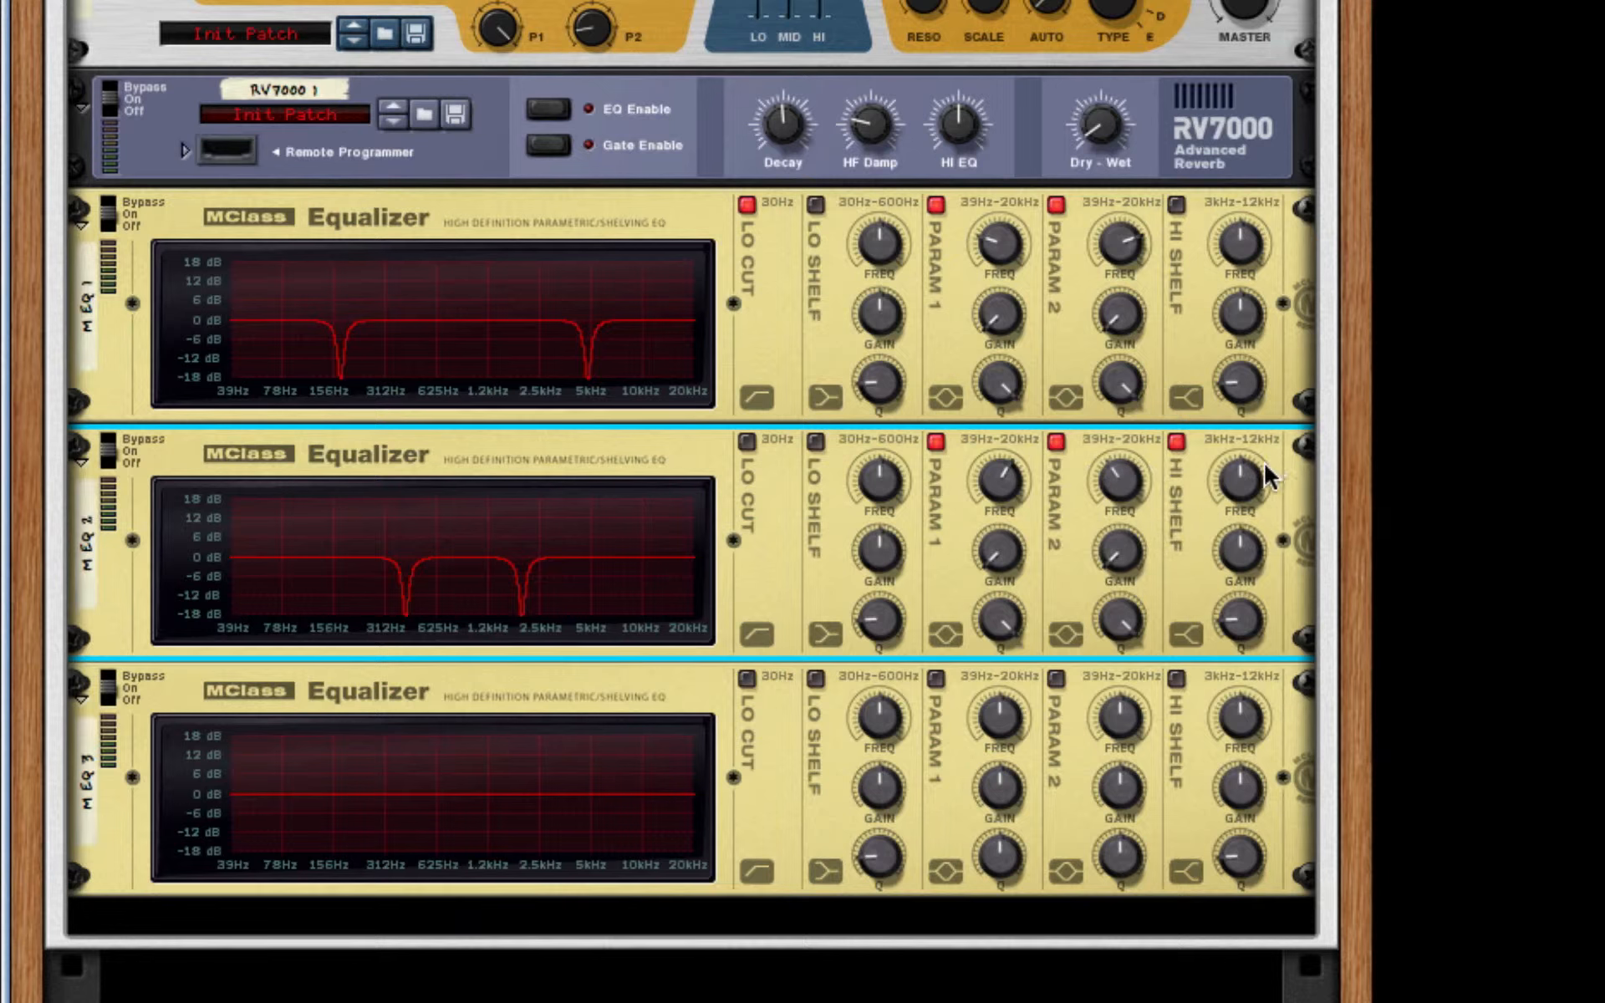
Set the second equalizer's Hi Shelf to a frequency slightly below mid-range, a gain of -3.7 dB and maximum Q.
left_click_drag(1243, 483, 1283, 280)
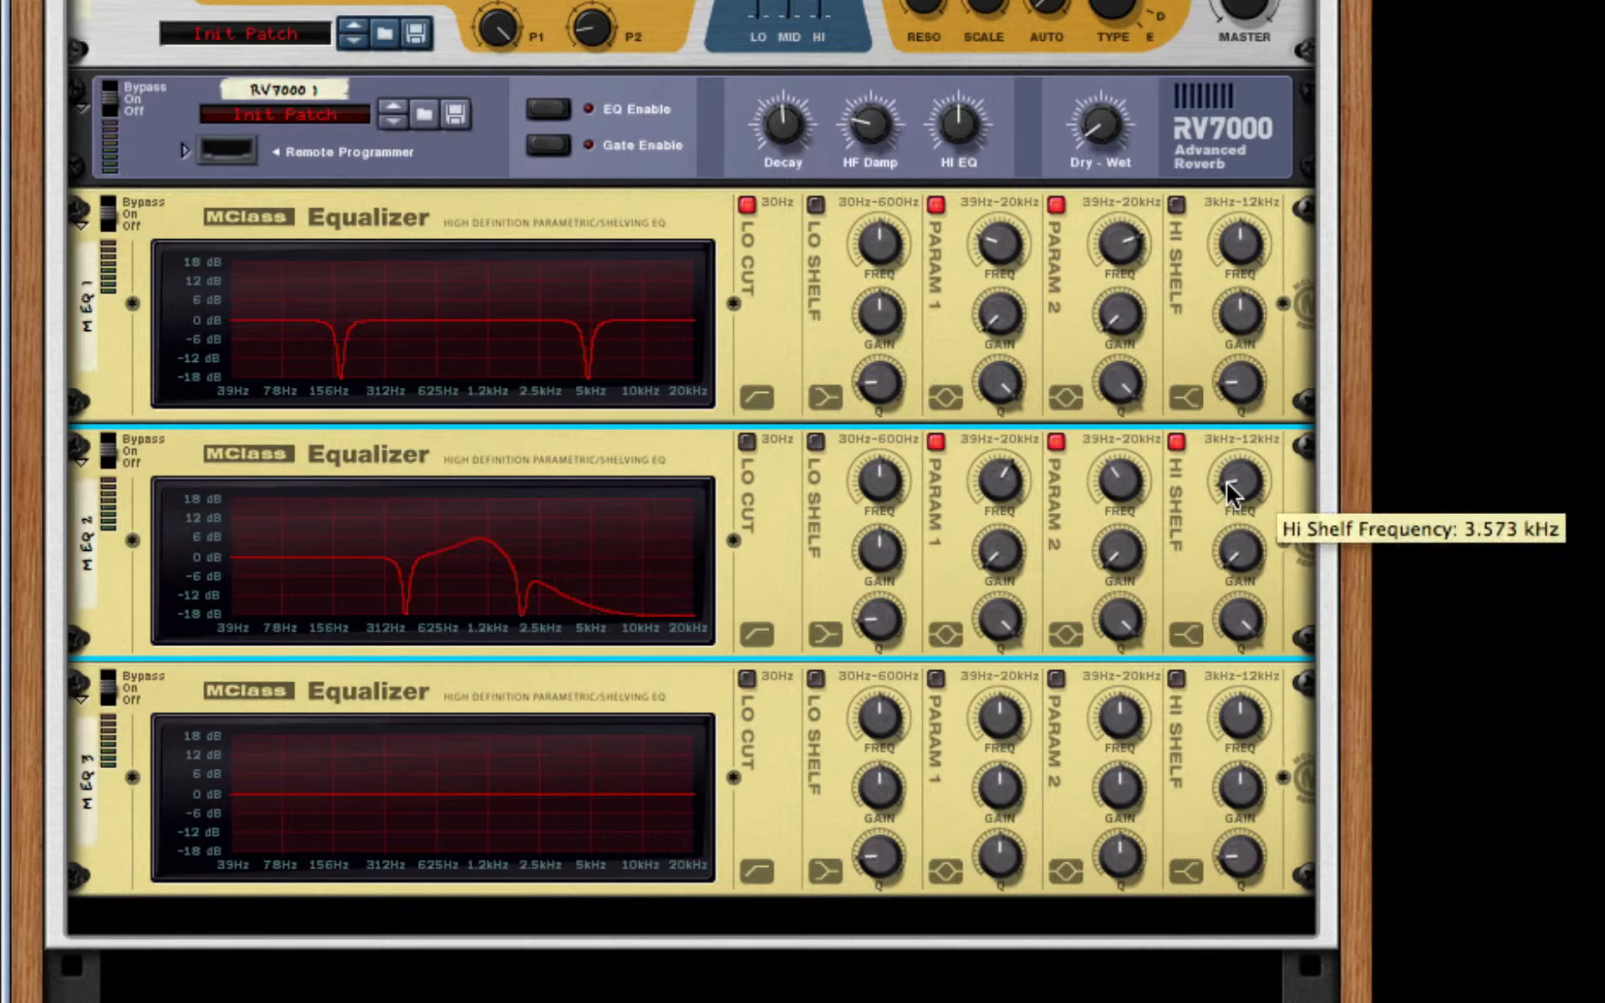
mouse_move(1226, 483)
left_mouse_down()
mouse_move(1231, 311)
mouse_move(1236, 480)
mouse_move(1236, 467)
left_mouse_up()
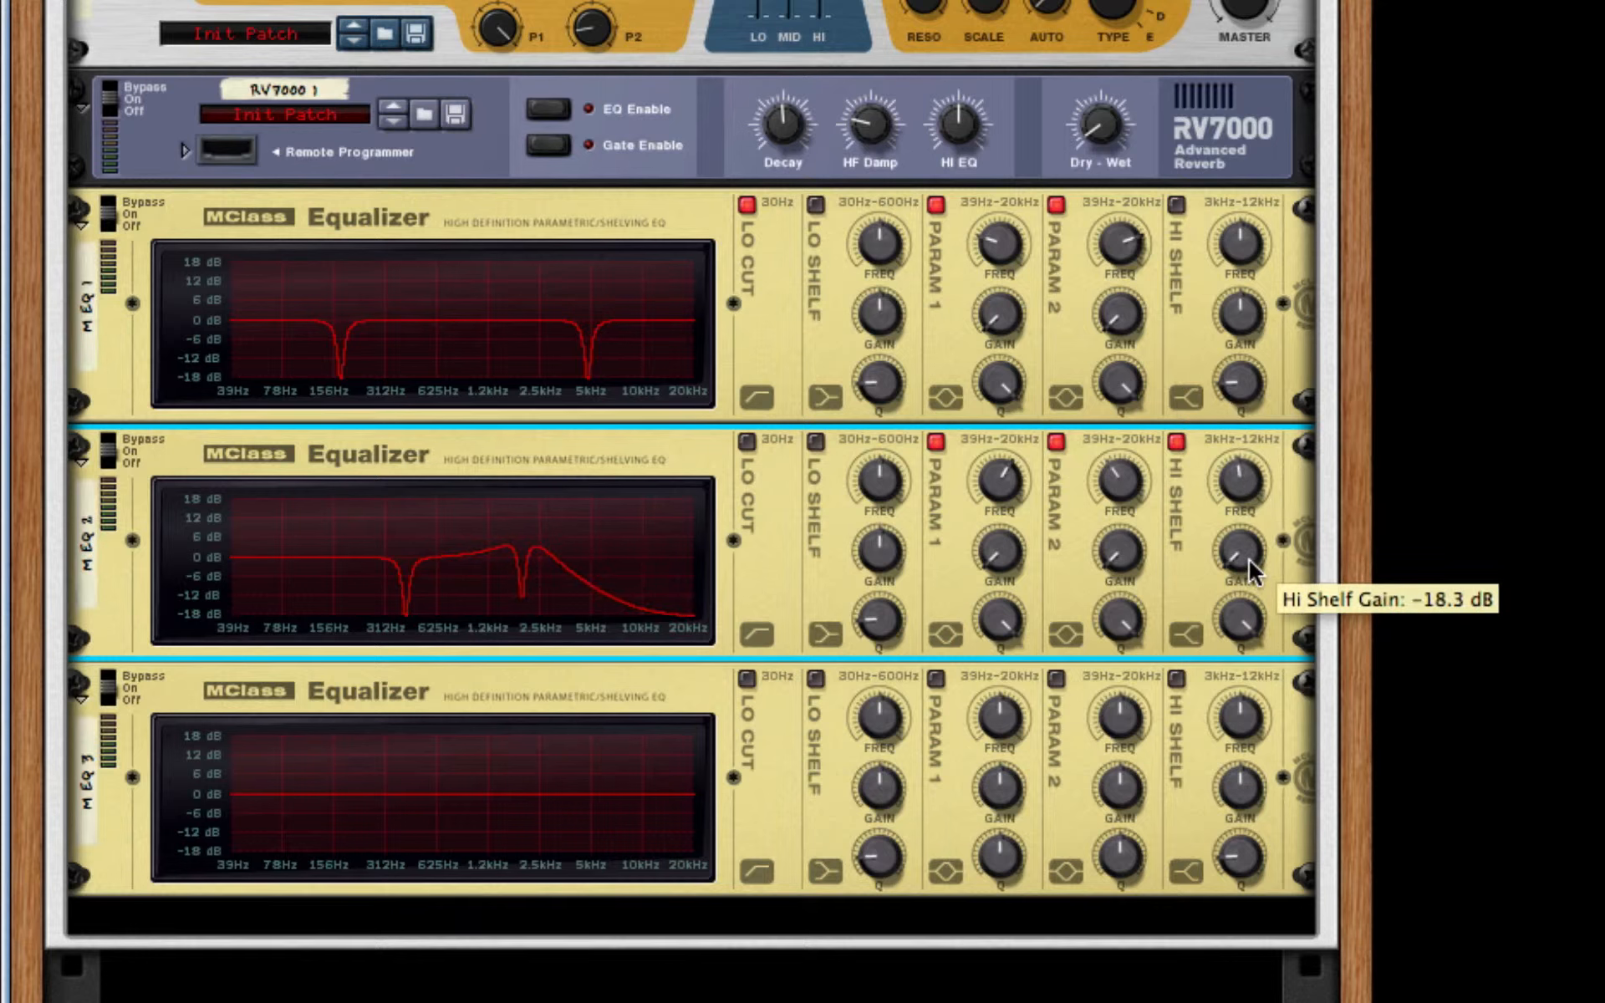
left_click_drag(1251, 571, 1262, 520)
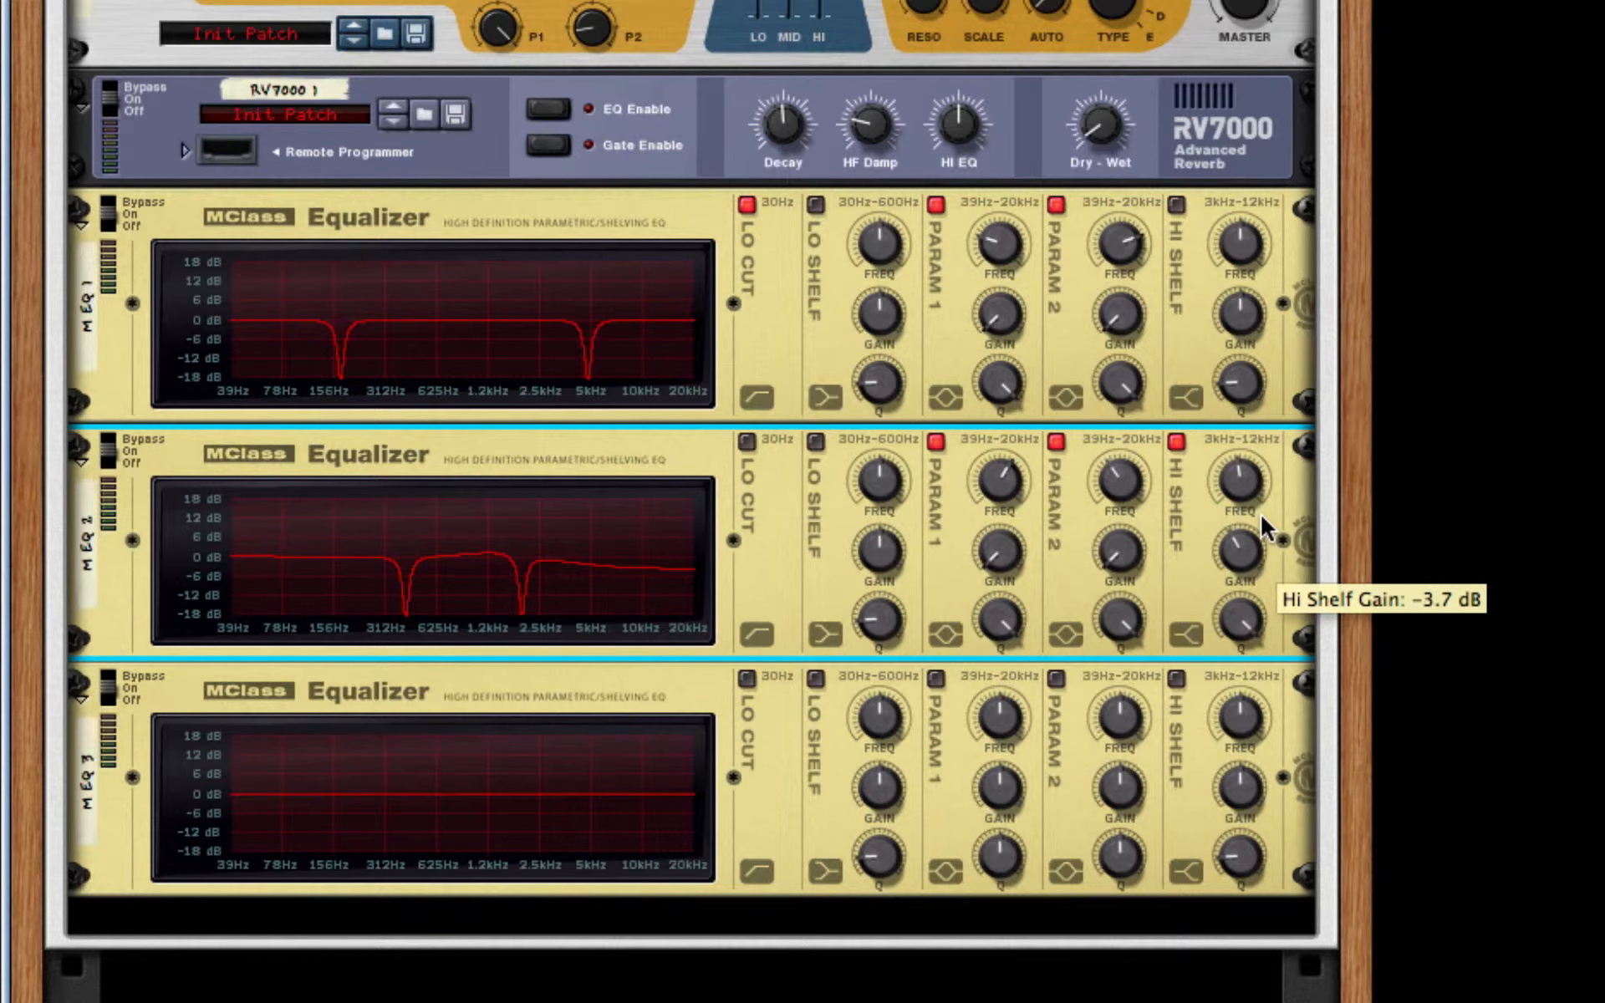
Enable the Lo Cut, Lo Shelf and Param 2 bands on the third equalizer, keeping Param 1 off.
scroll(1239, 556, "down", 3)
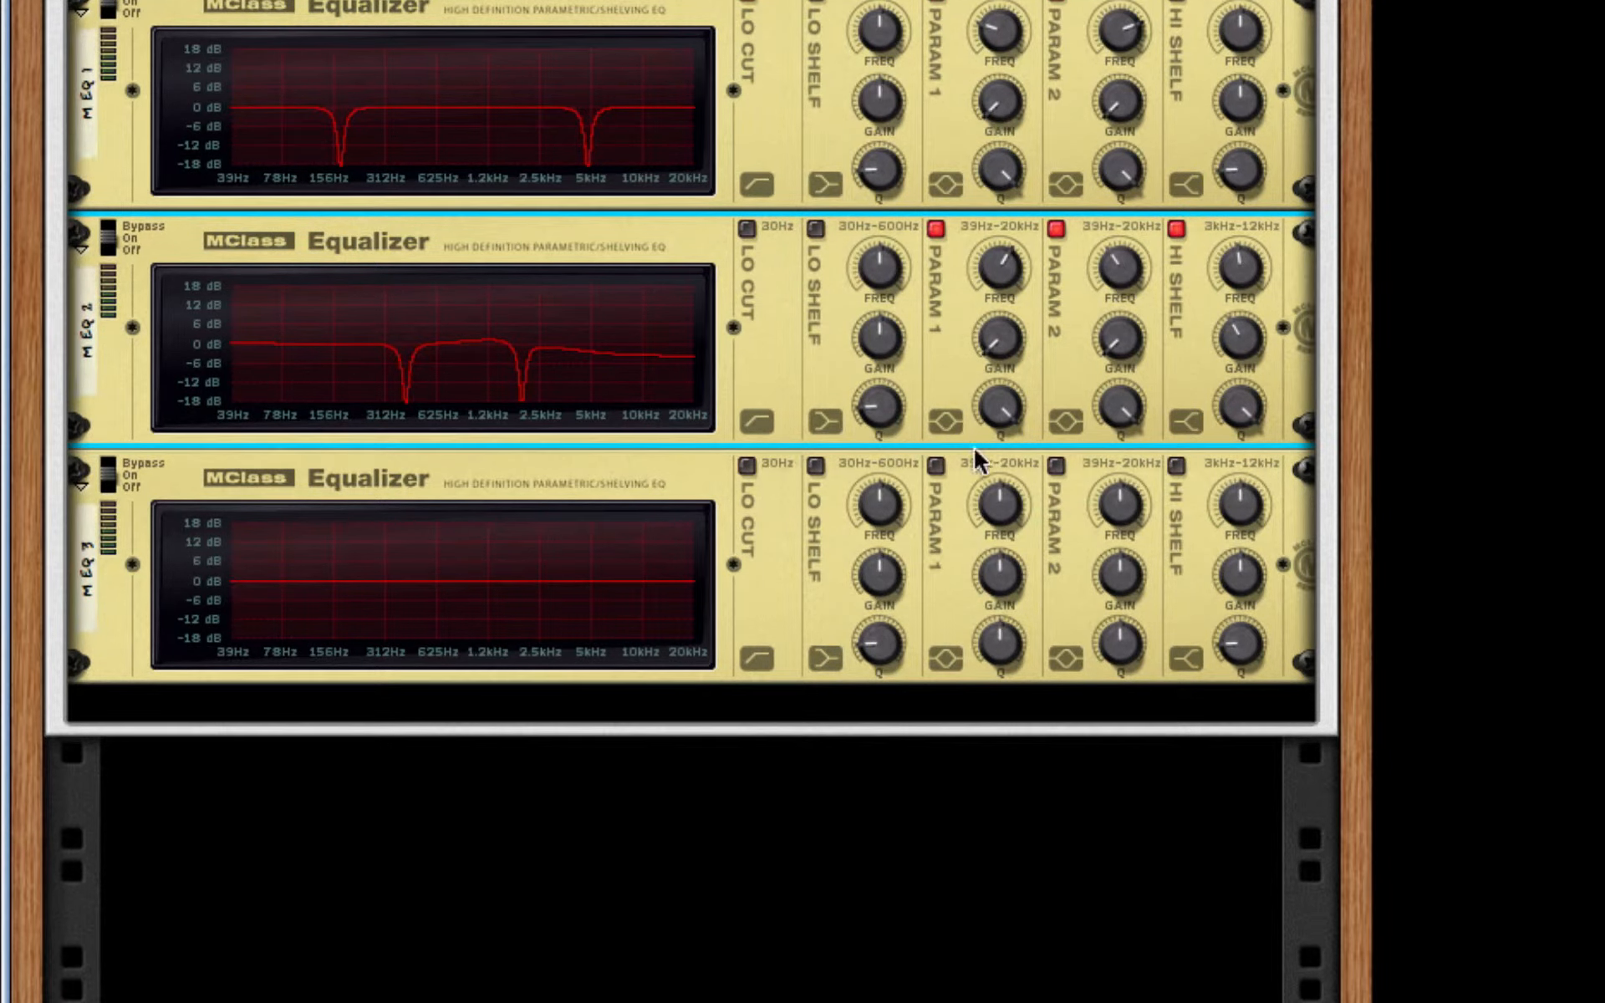
left_click(747, 465)
left_click(935, 466)
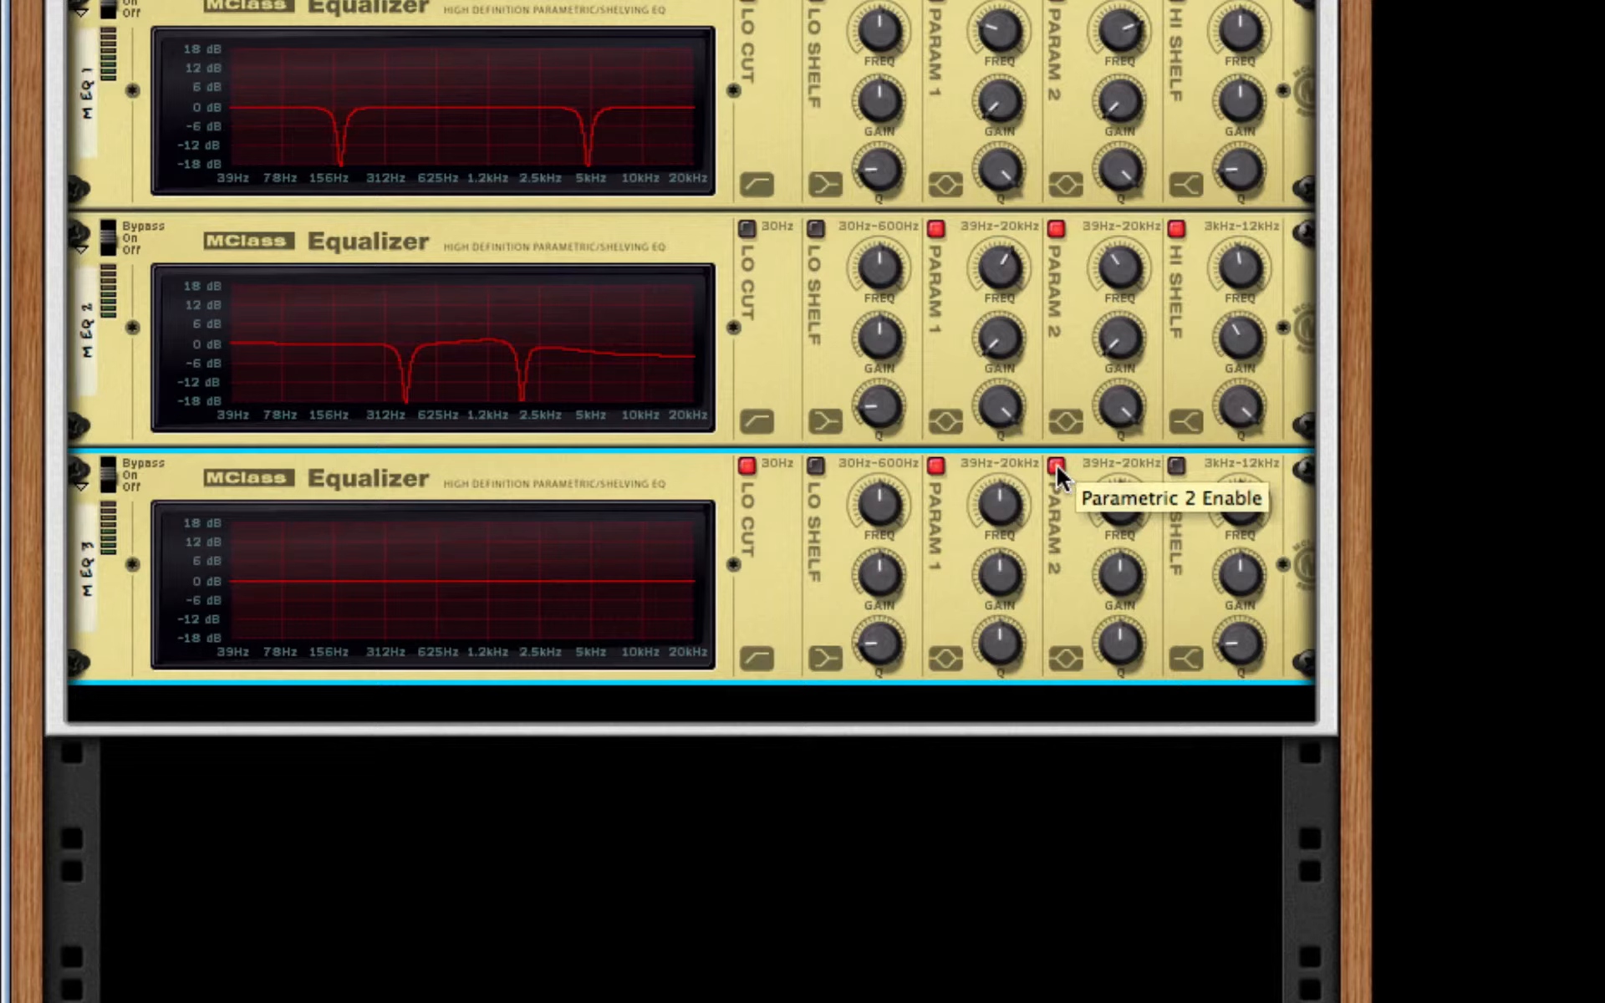
left_click(1057, 464)
left_click(936, 465)
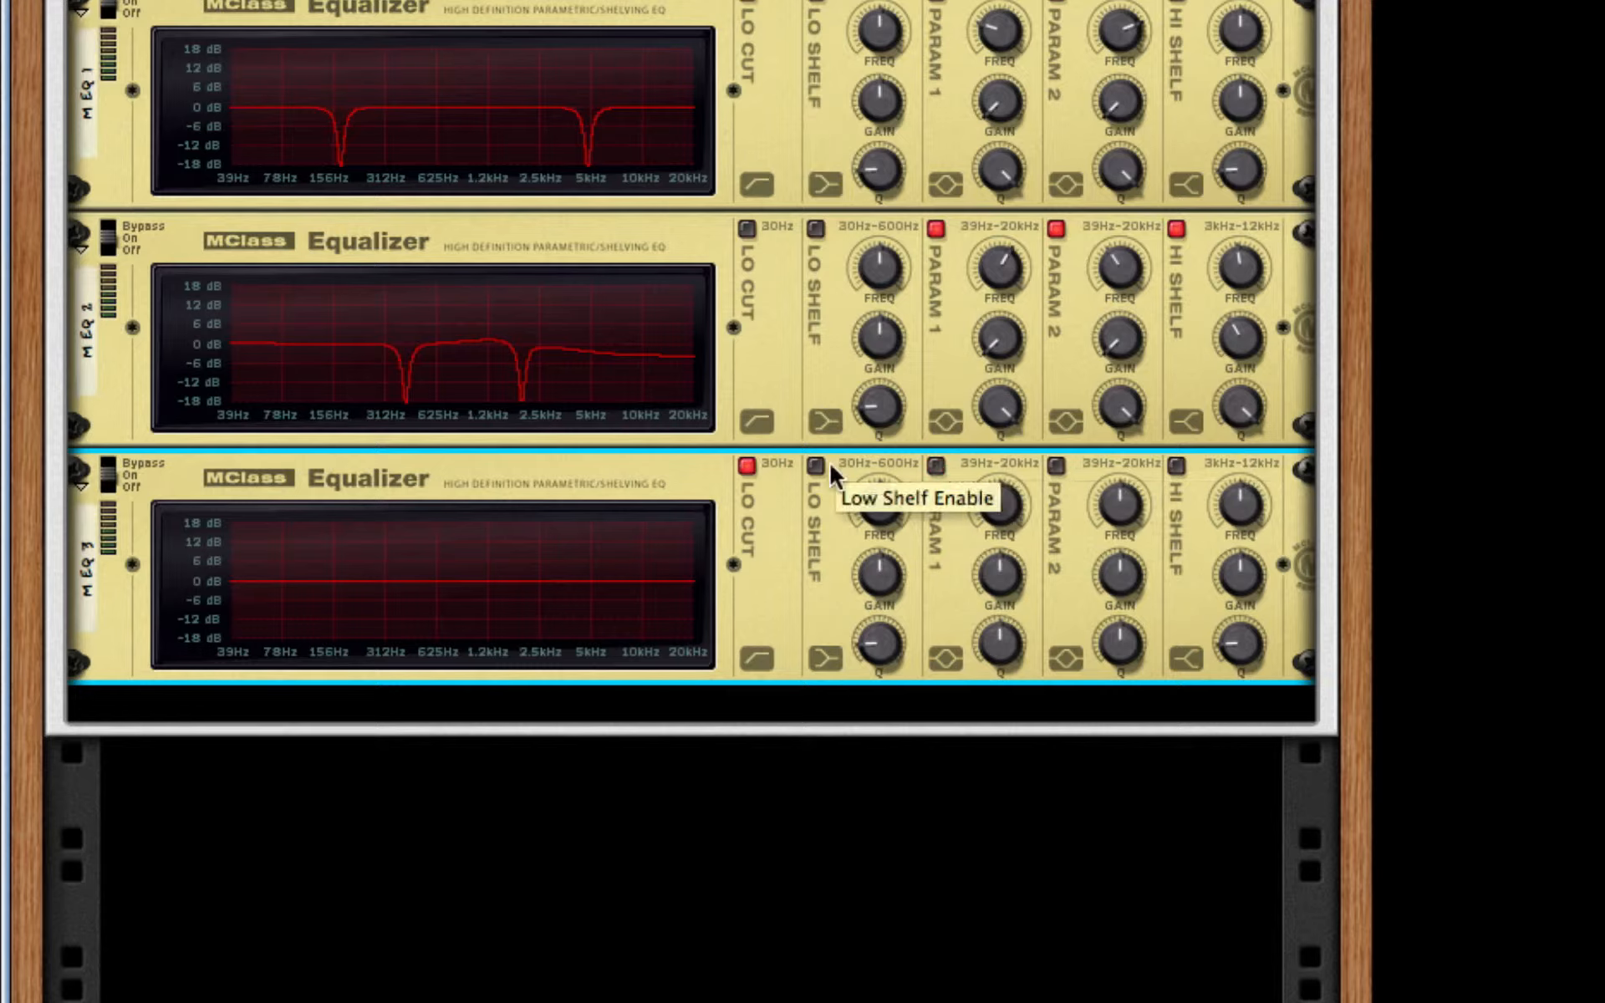
left_click(815, 465)
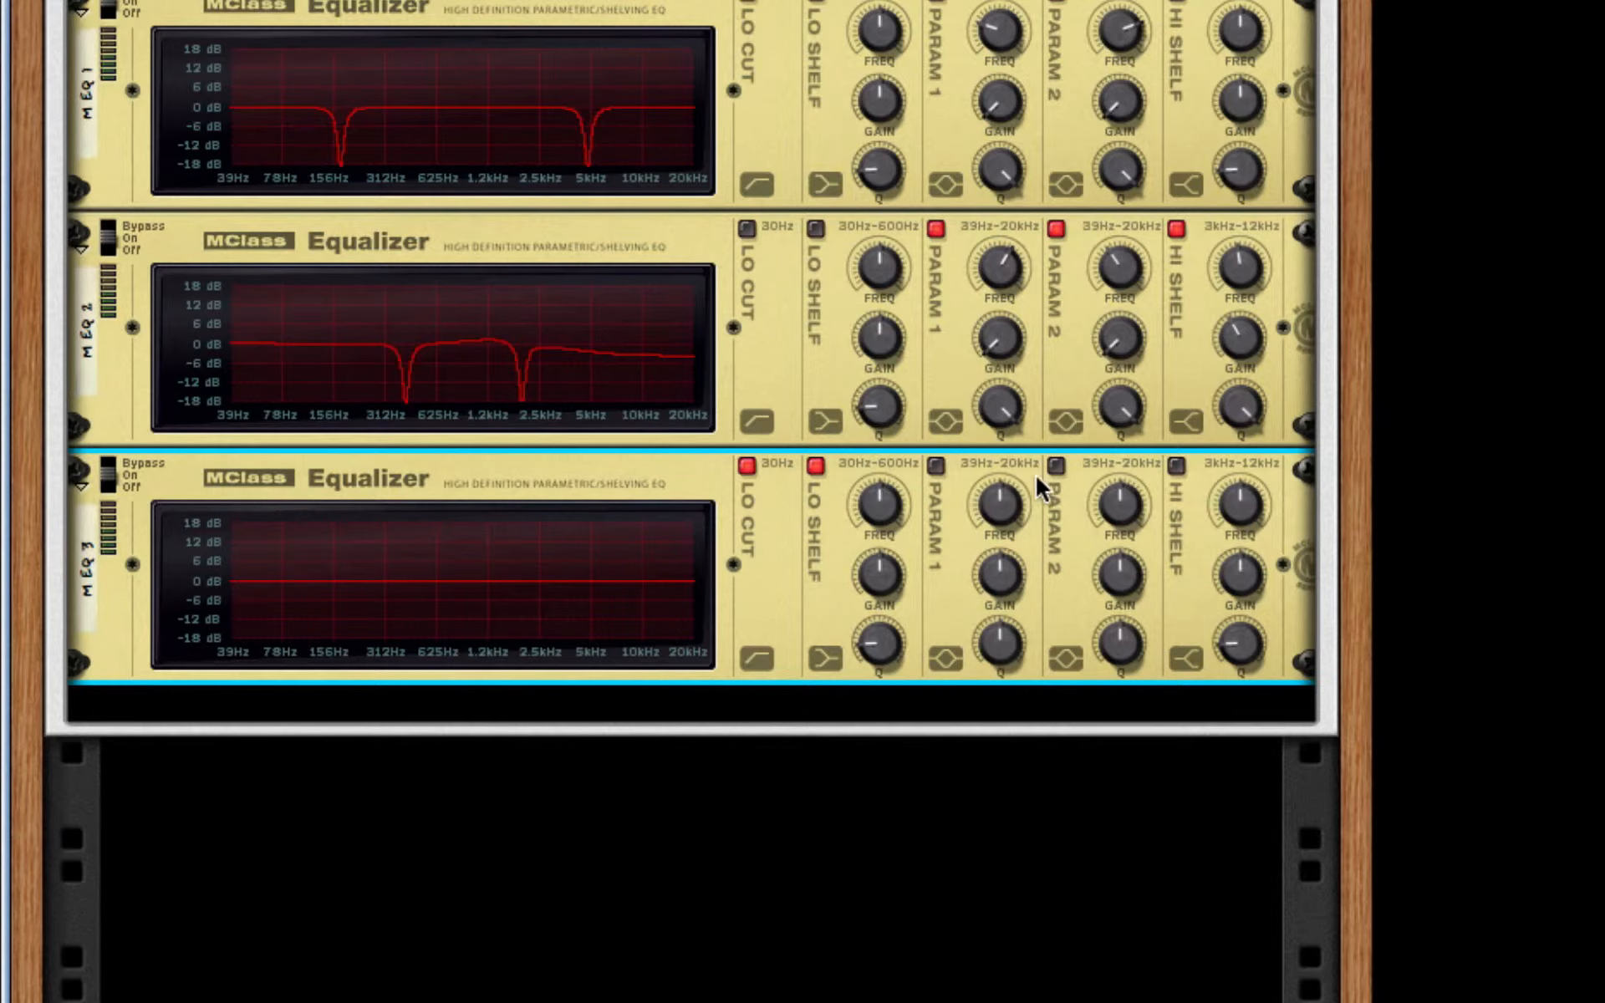
left_click(1057, 467)
scroll(1104, 476, "down", 1)
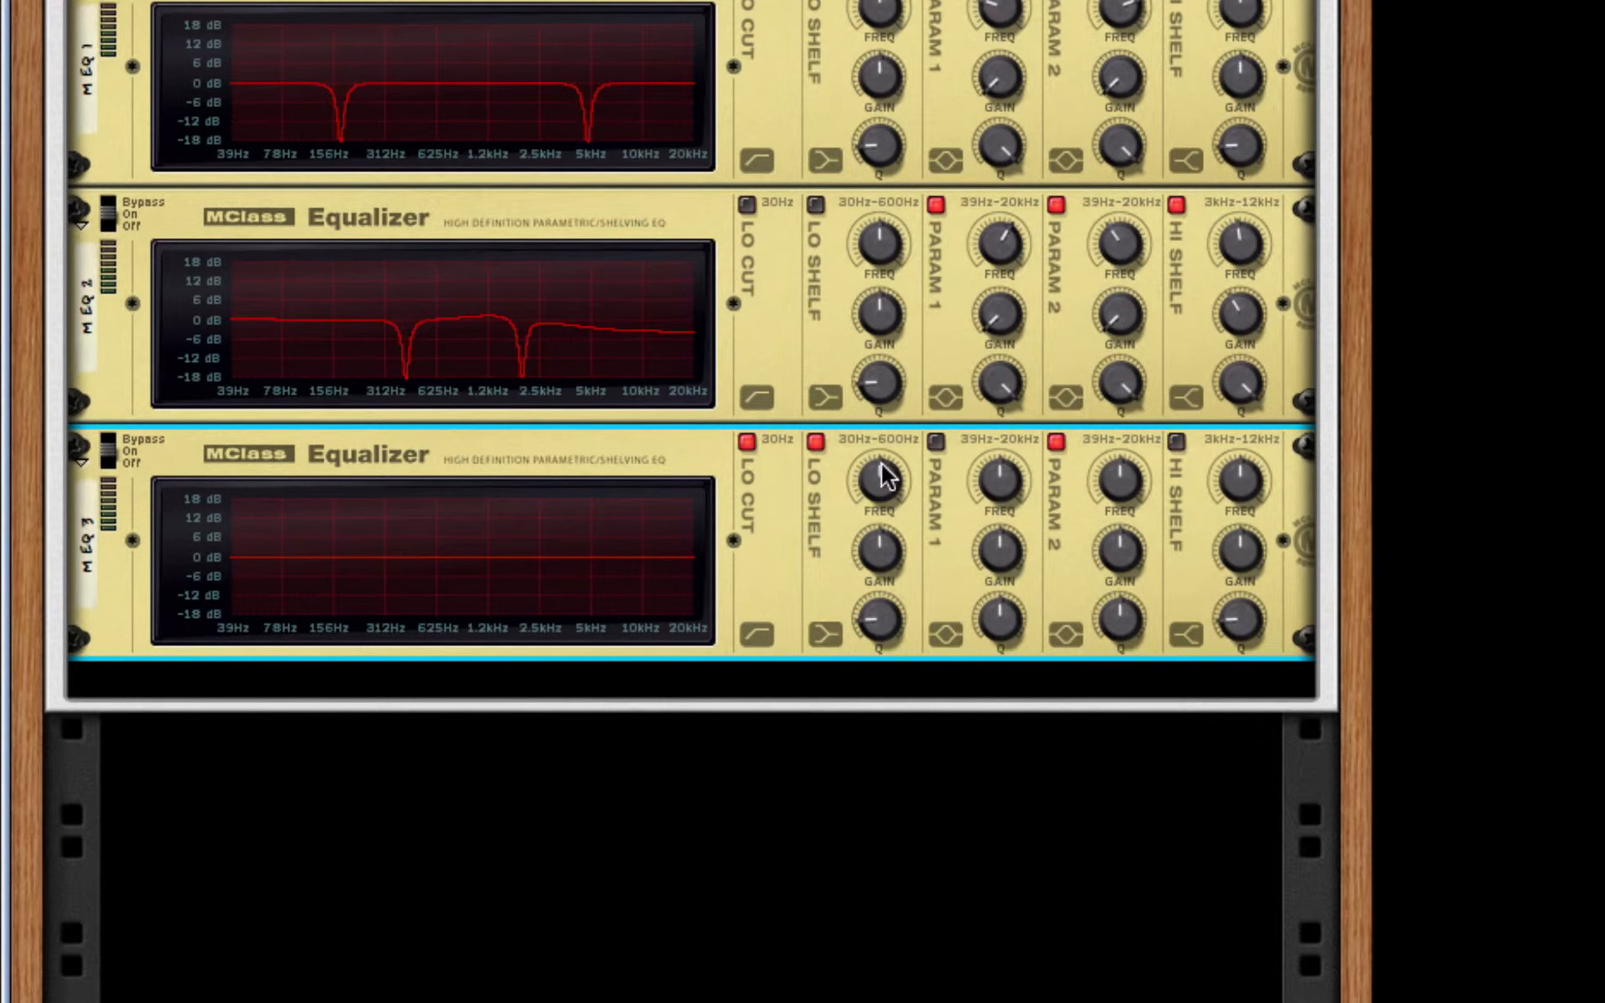
Raise the third equalizer's Lo Shelf frequency slightly, with a gain of 4.6 dB and maximum Q.
left_click_drag(881, 488, 885, 478)
left_click_drag(880, 562, 878, 545)
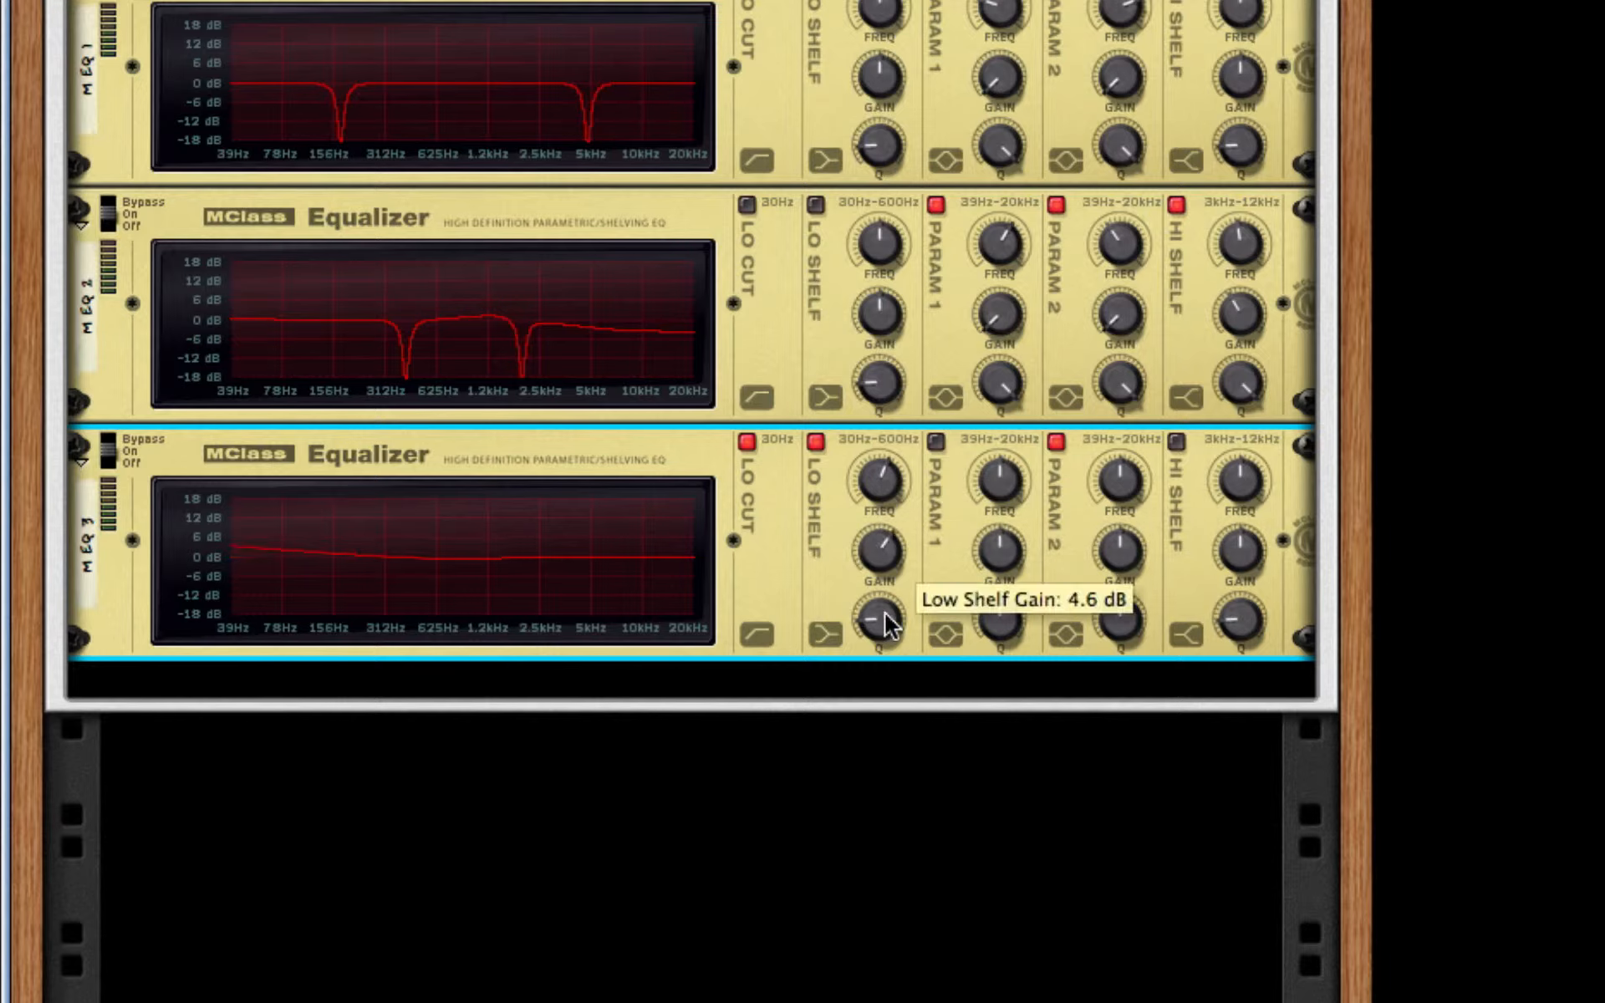
left_click_drag(885, 613, 936, 326)
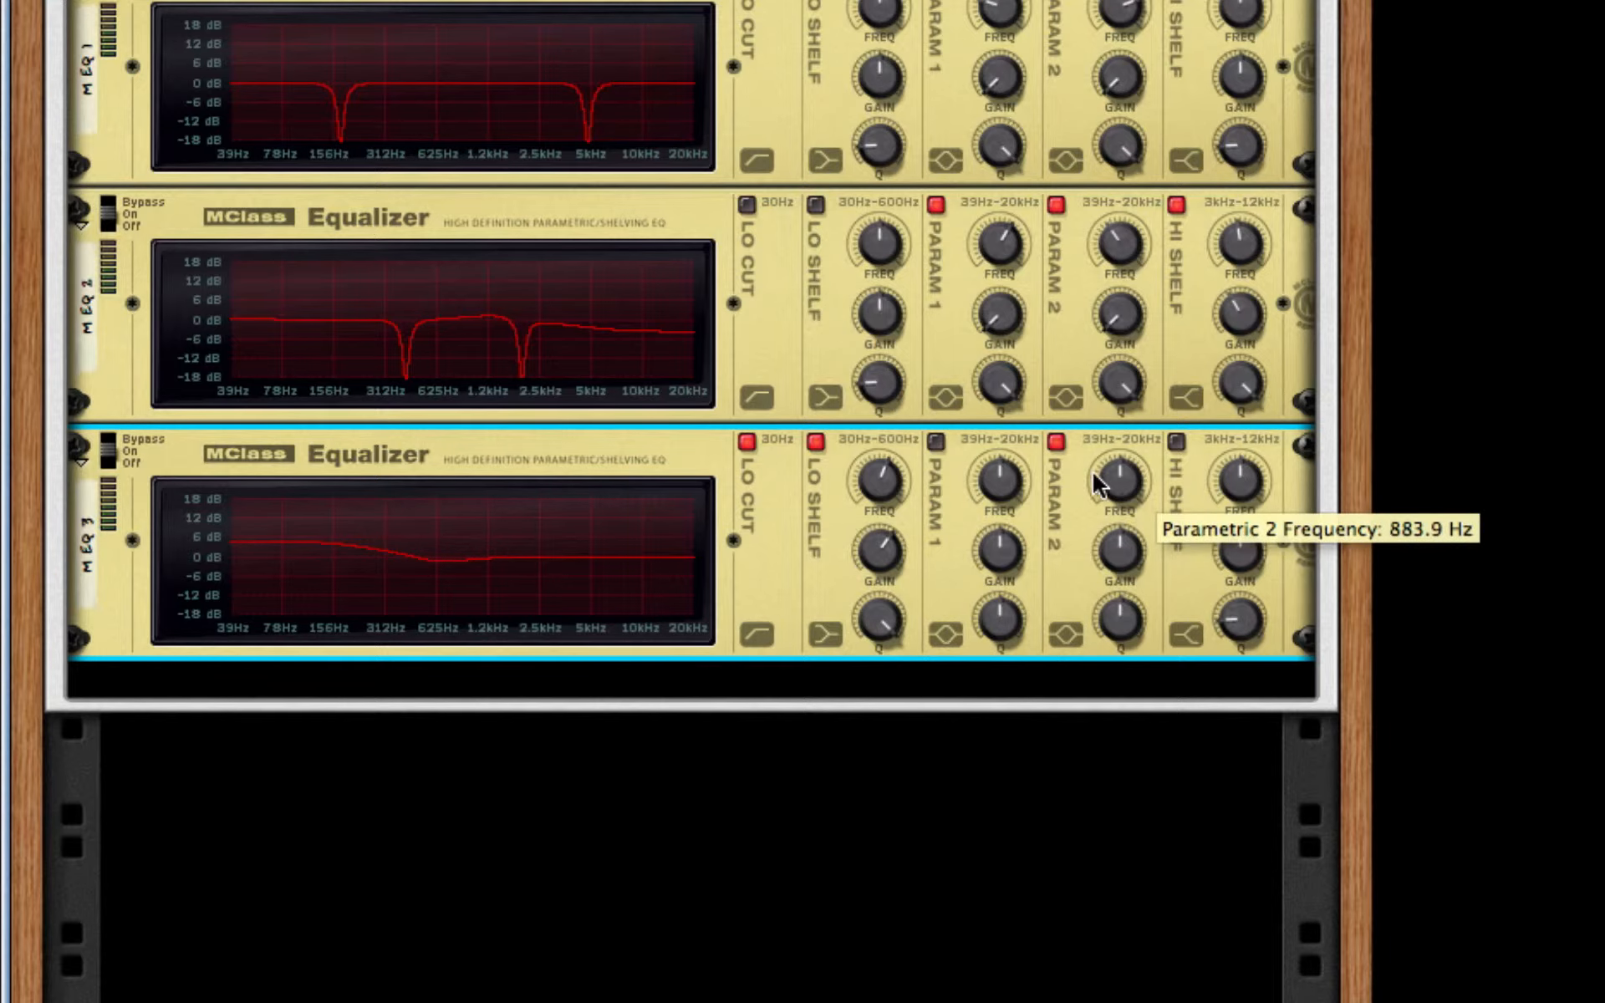
Shape the third equalizer's Param 2 as a broad boost just under 625 Hz with a Q of 2.7.
left_click_drag(1106, 492, 1114, 456)
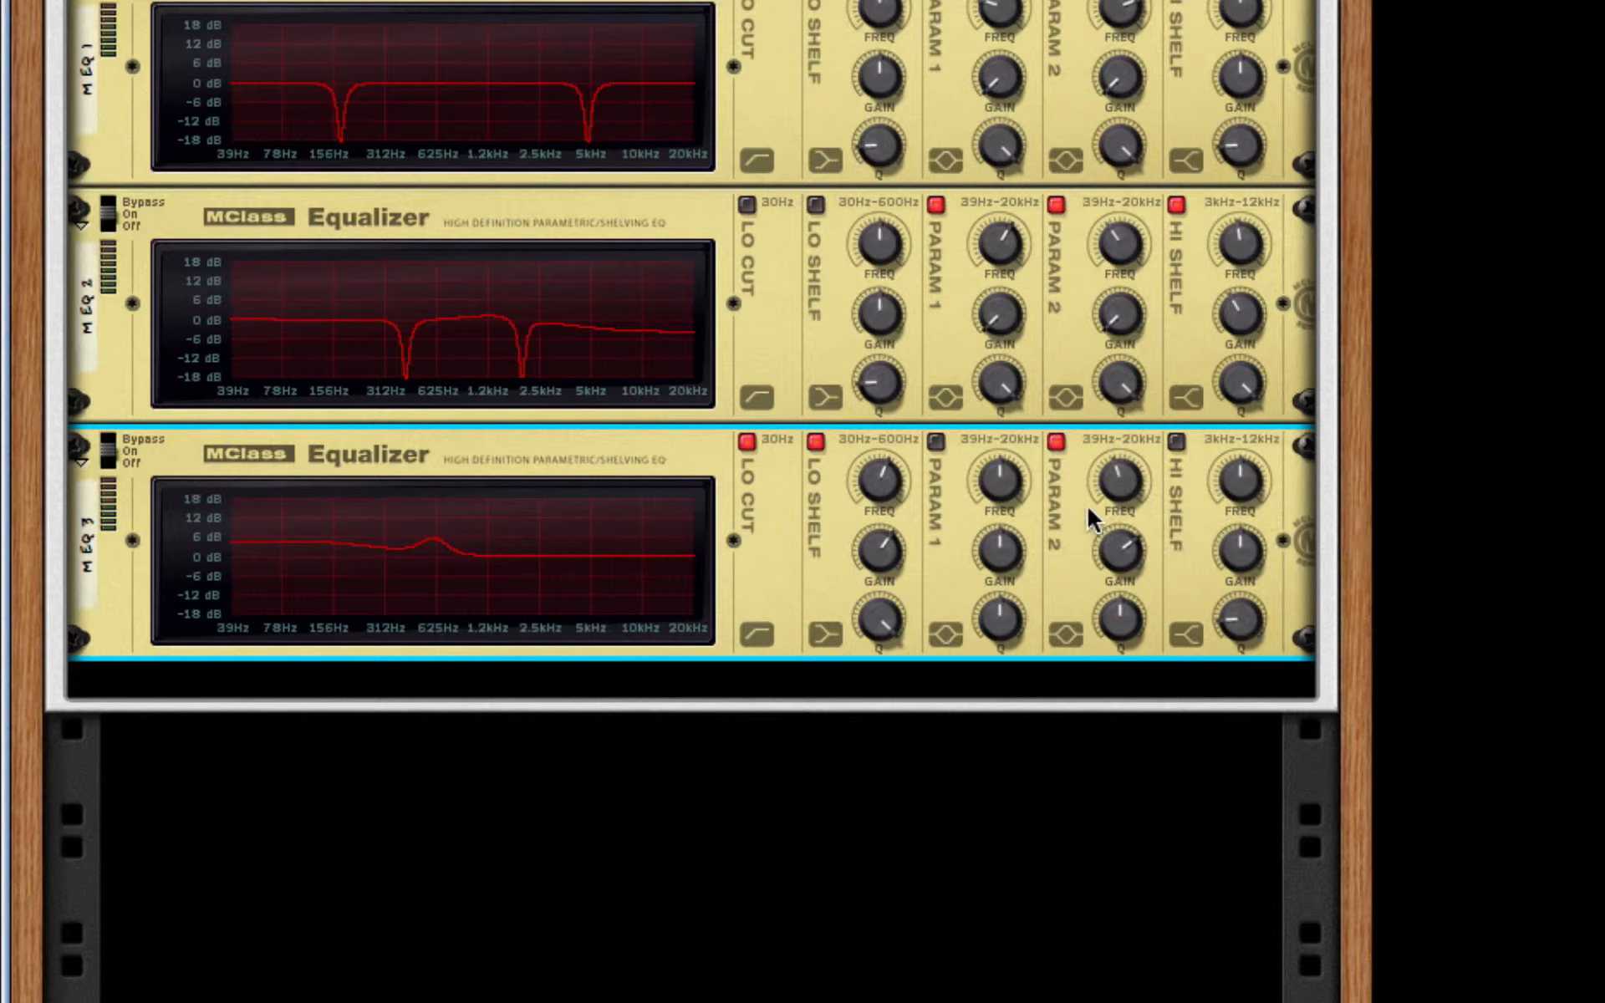
mouse_move(1130, 577)
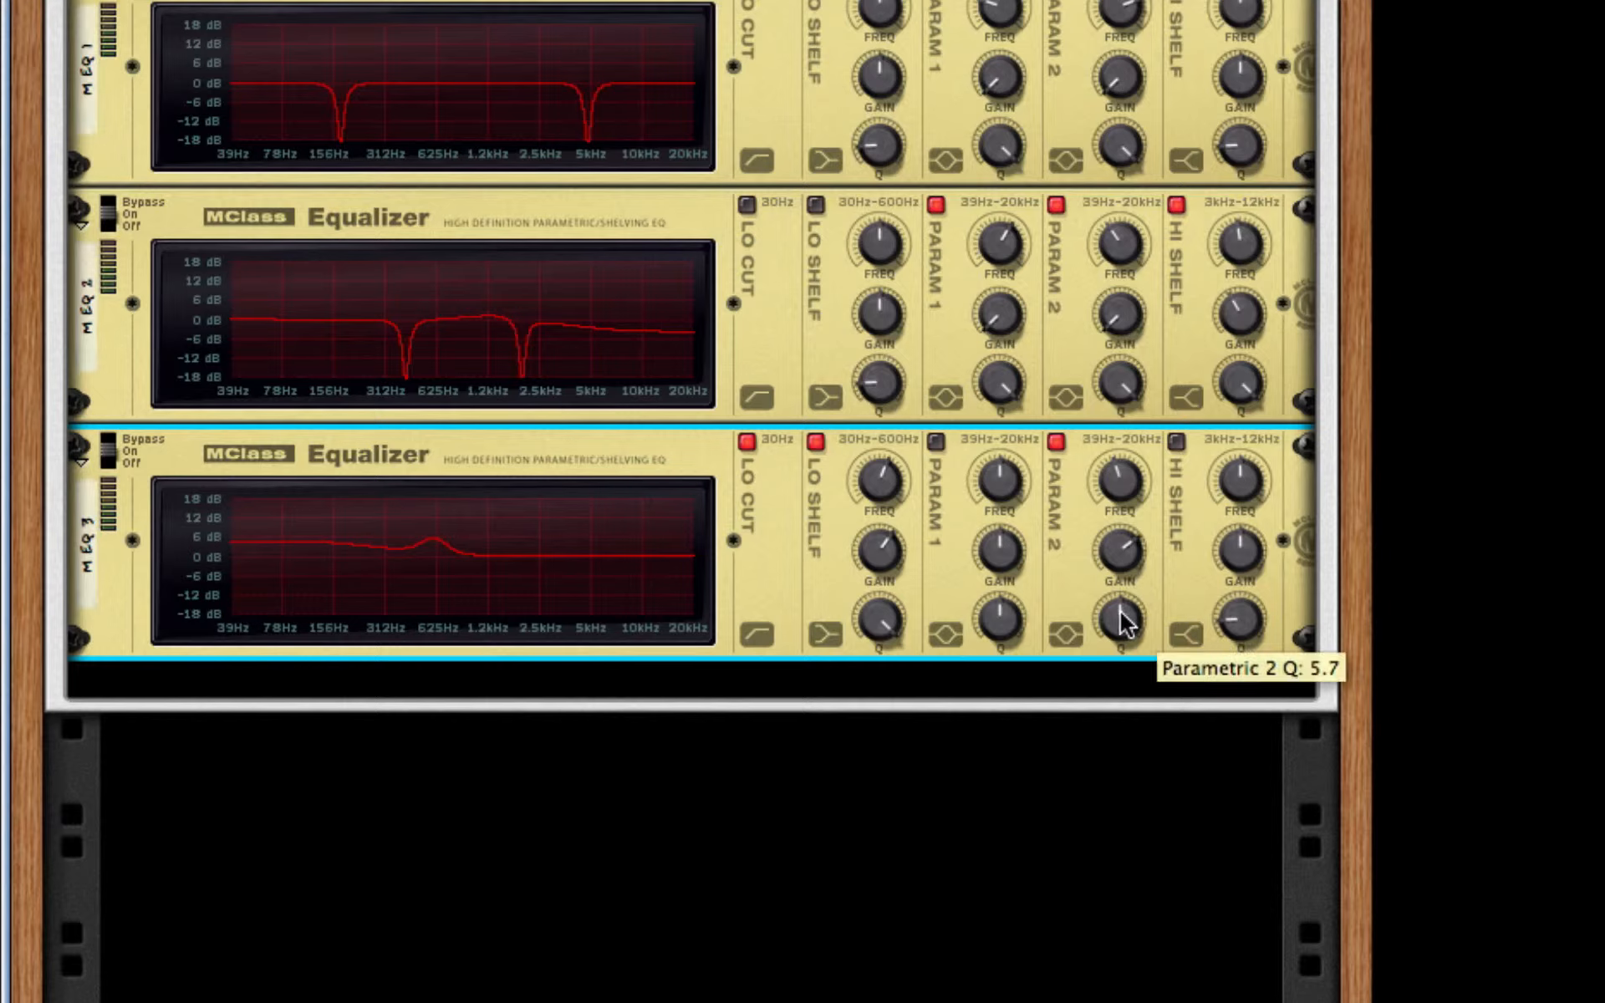
mouse_move(1120, 610)
left_mouse_down()
mouse_move(1129, 451)
mouse_move(1101, 637)
left_mouse_up()
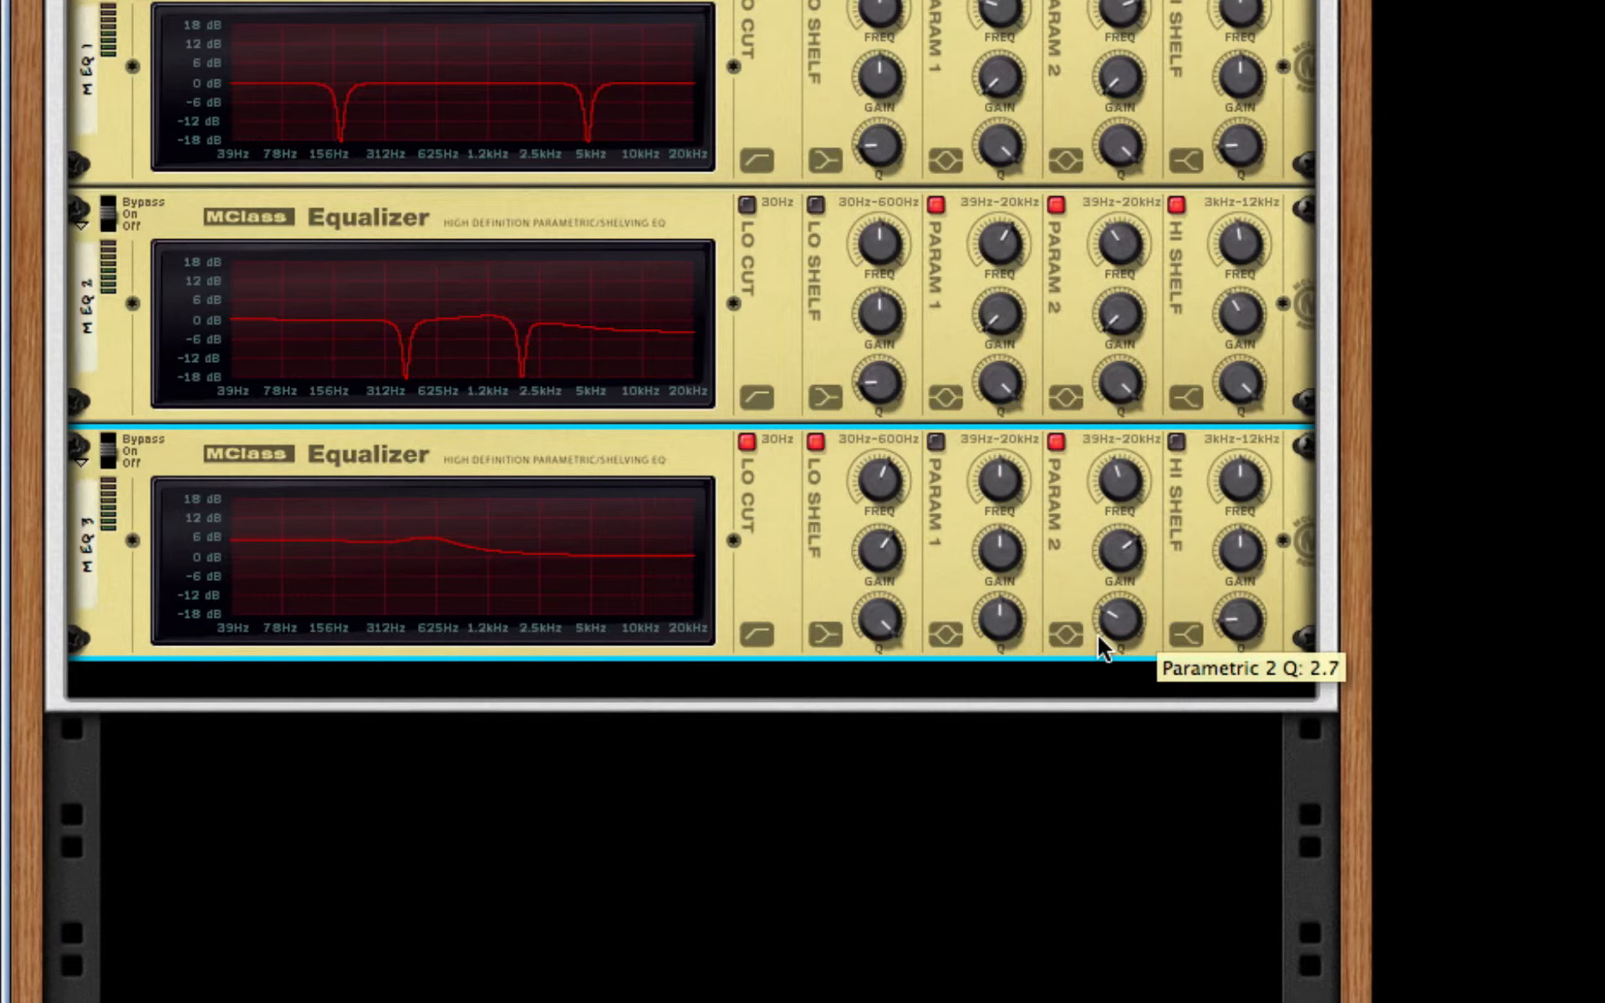
Add an MClass Maximizer after the third equalizer and turn off its limiter.
right_click(781, 551)
mouse_move(1093, 852)
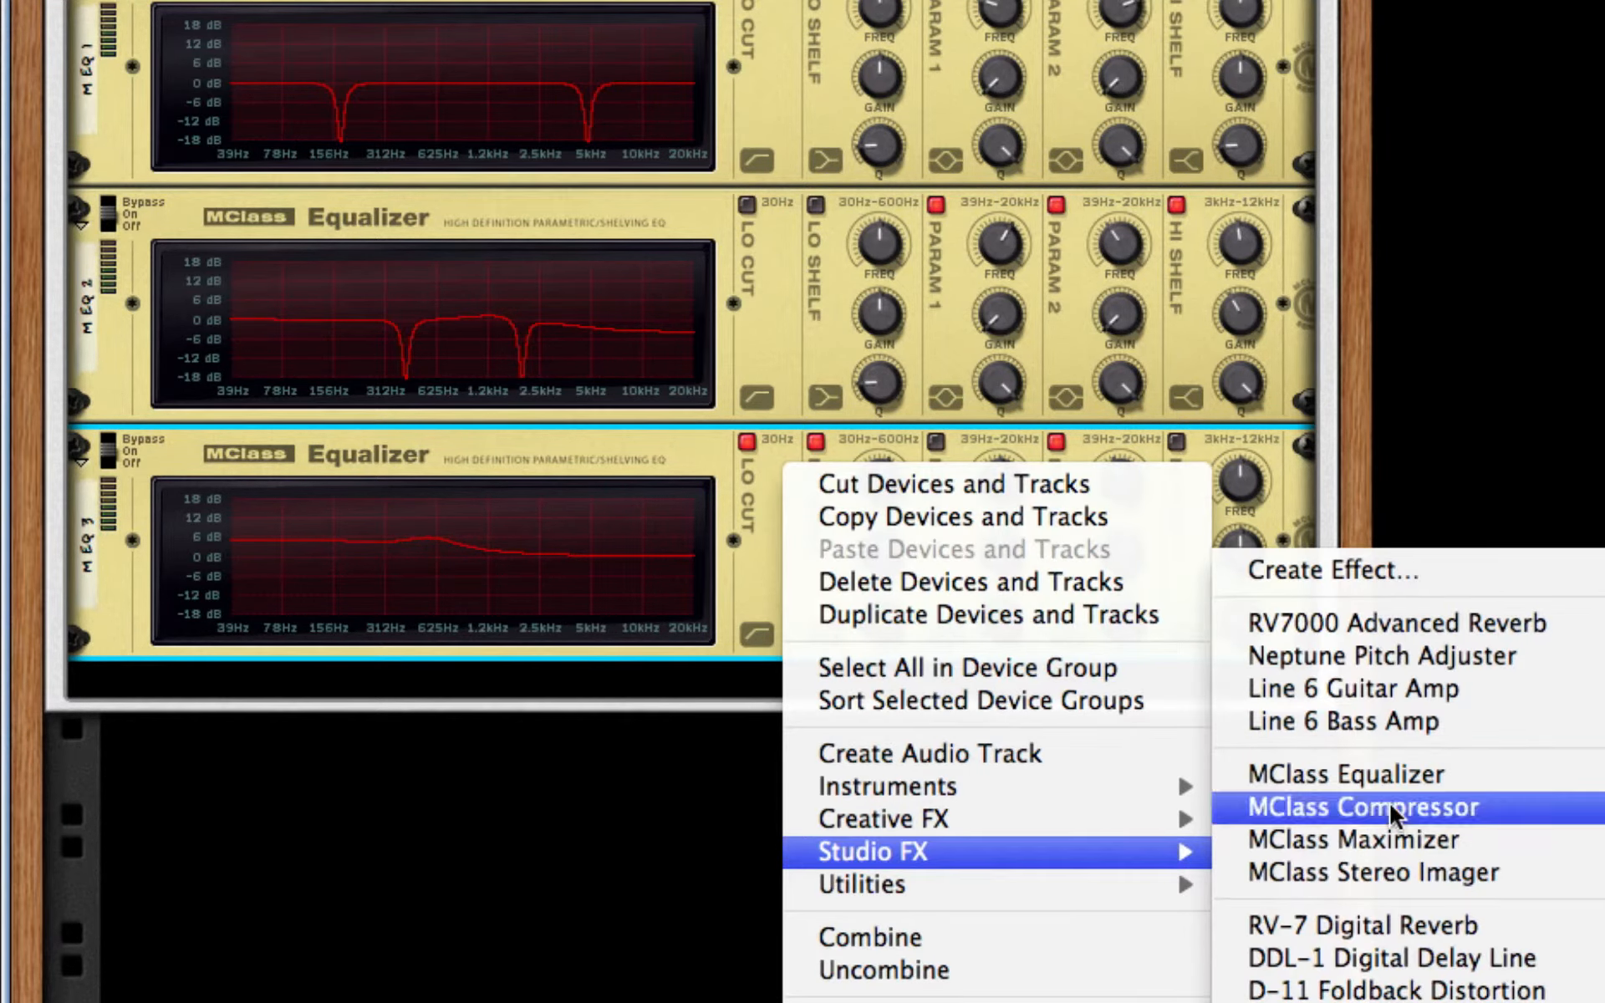
left_click(1395, 841)
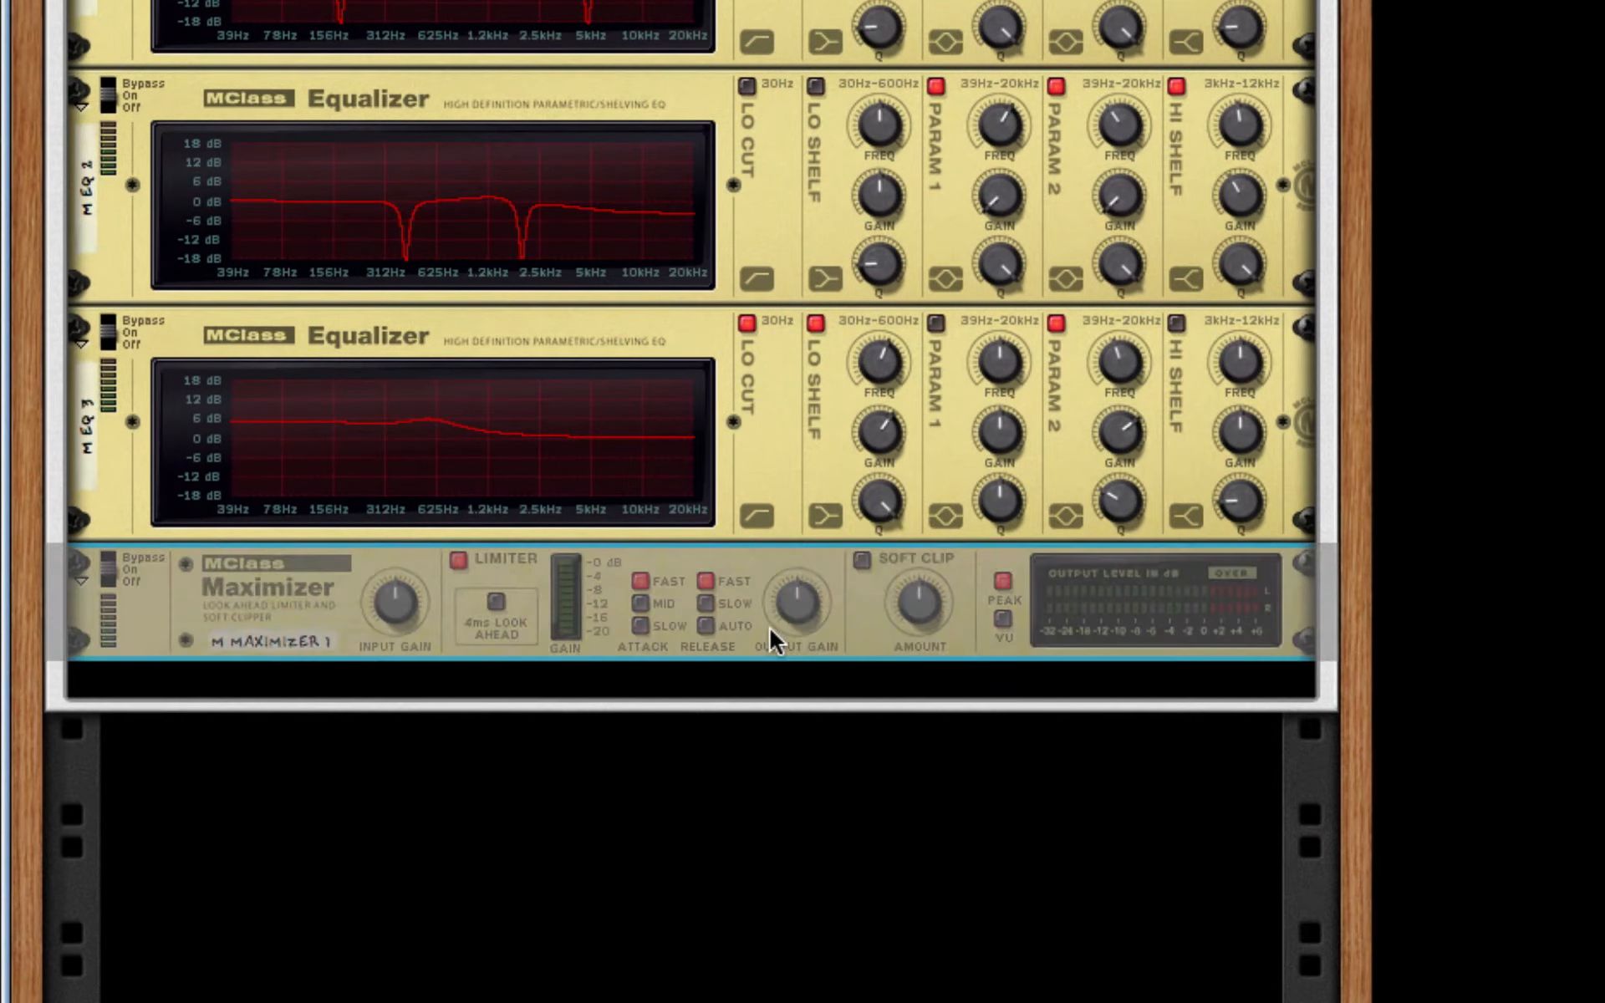
left_click(456, 560)
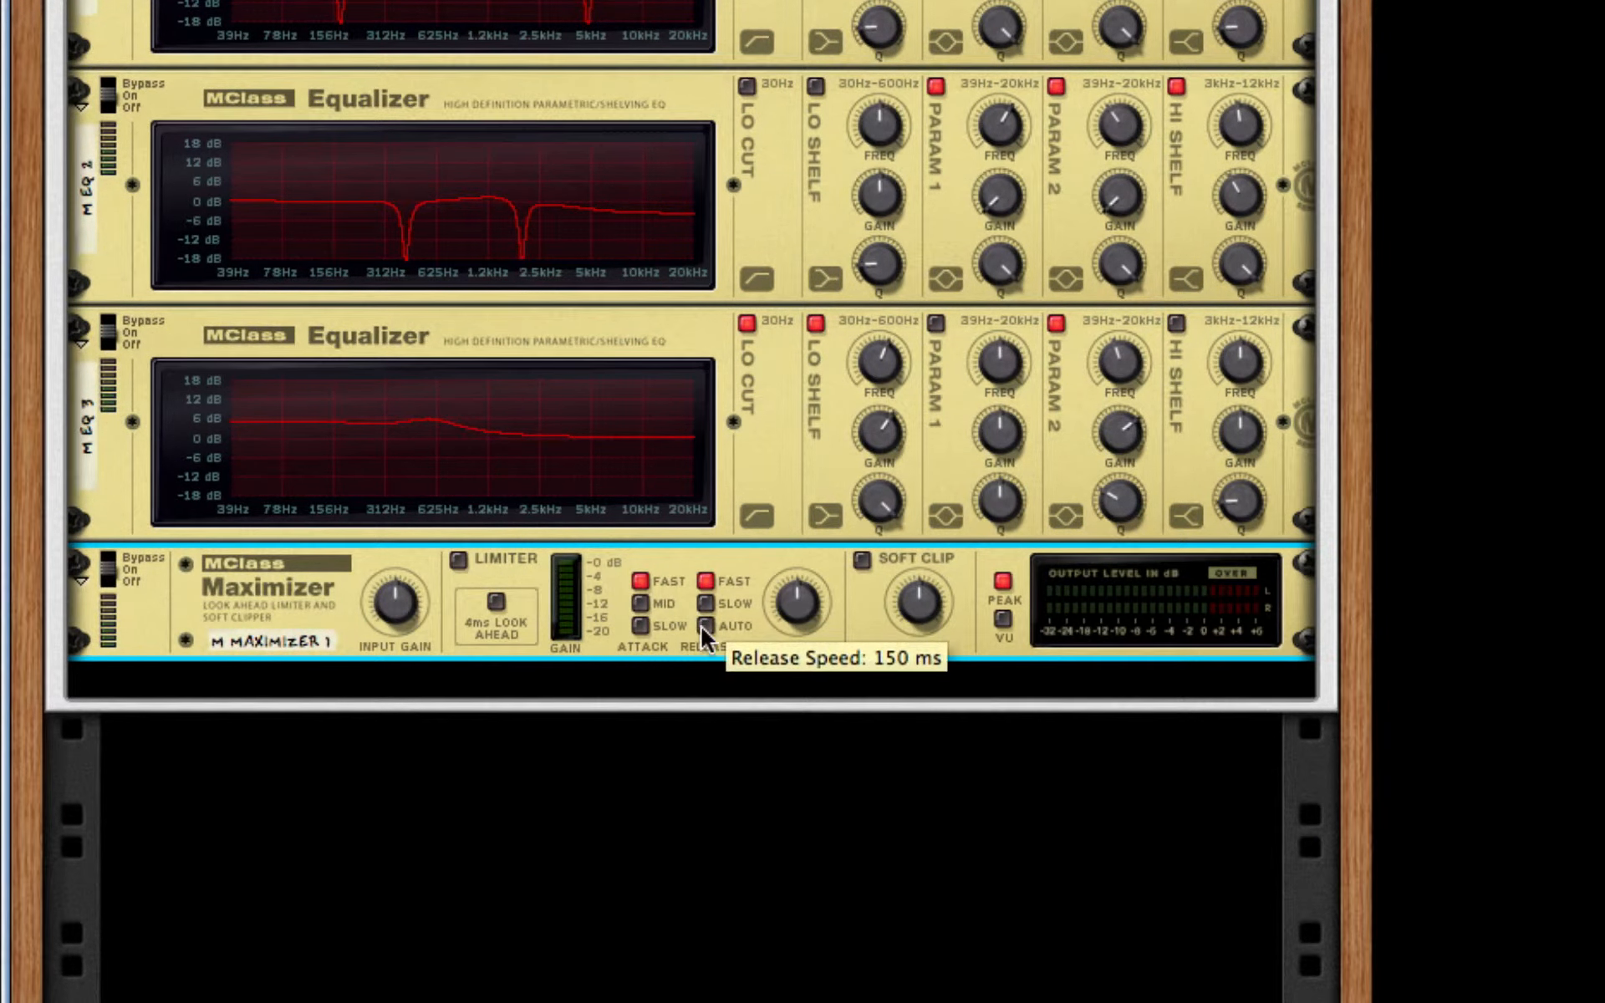
Set the Maximizer's release to Auto and turn on Soft Clip with an amount of 127.
left_click(862, 559)
left_click_drag(910, 611, 984, 400)
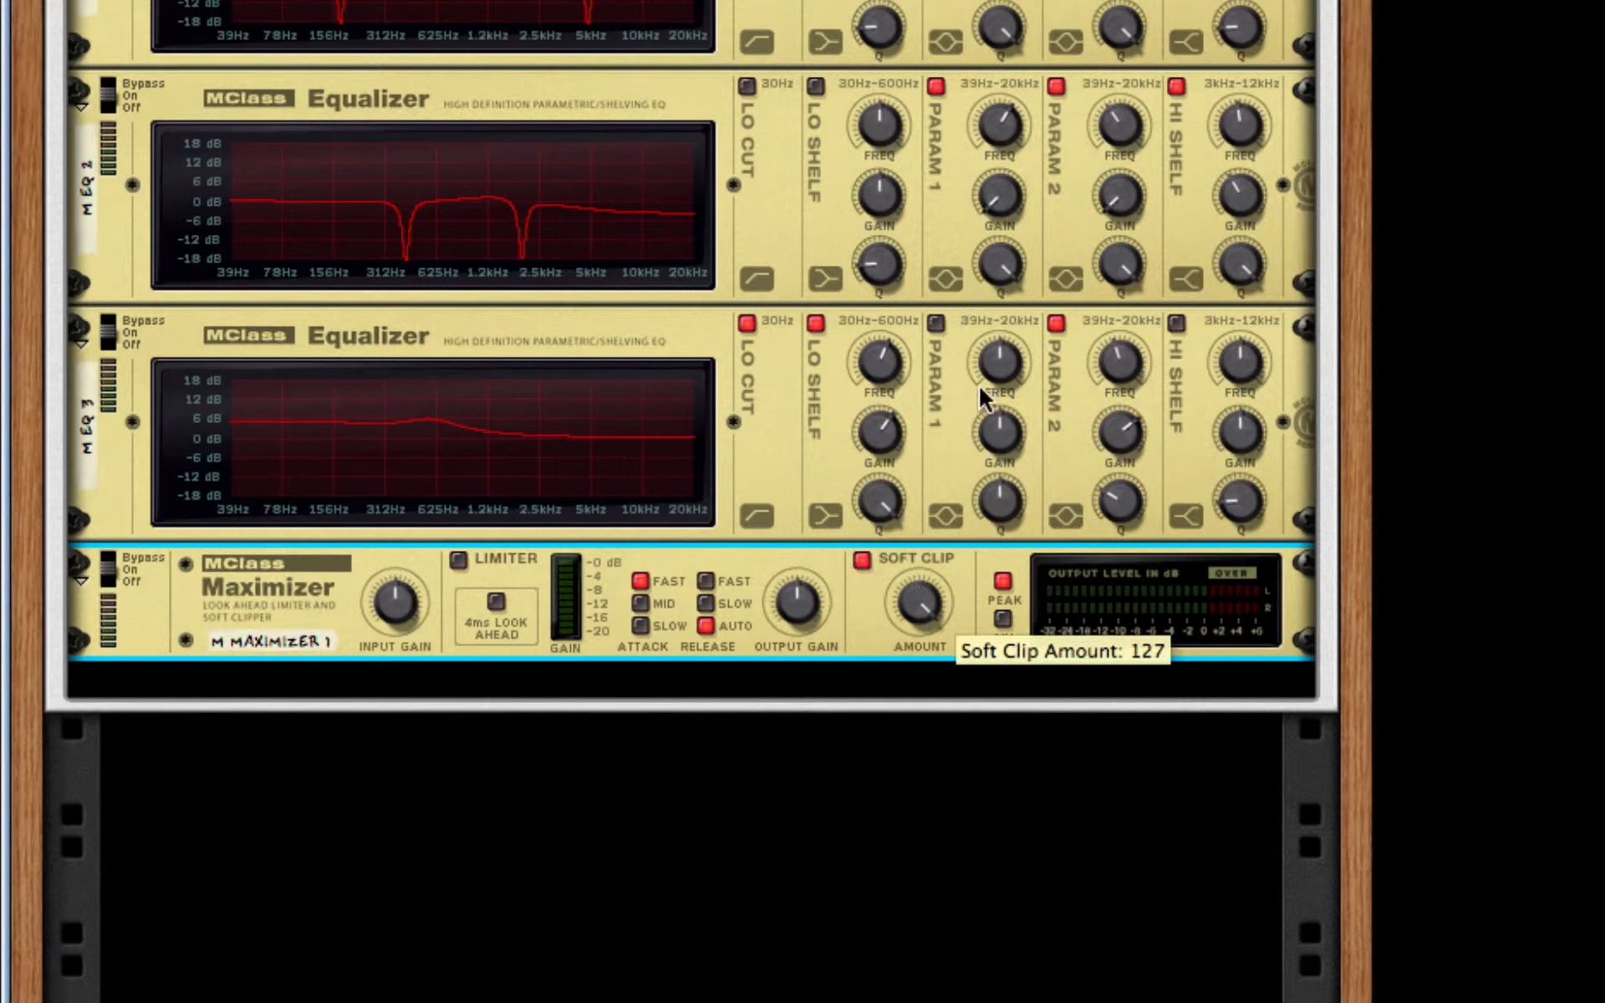
right_click(971, 559)
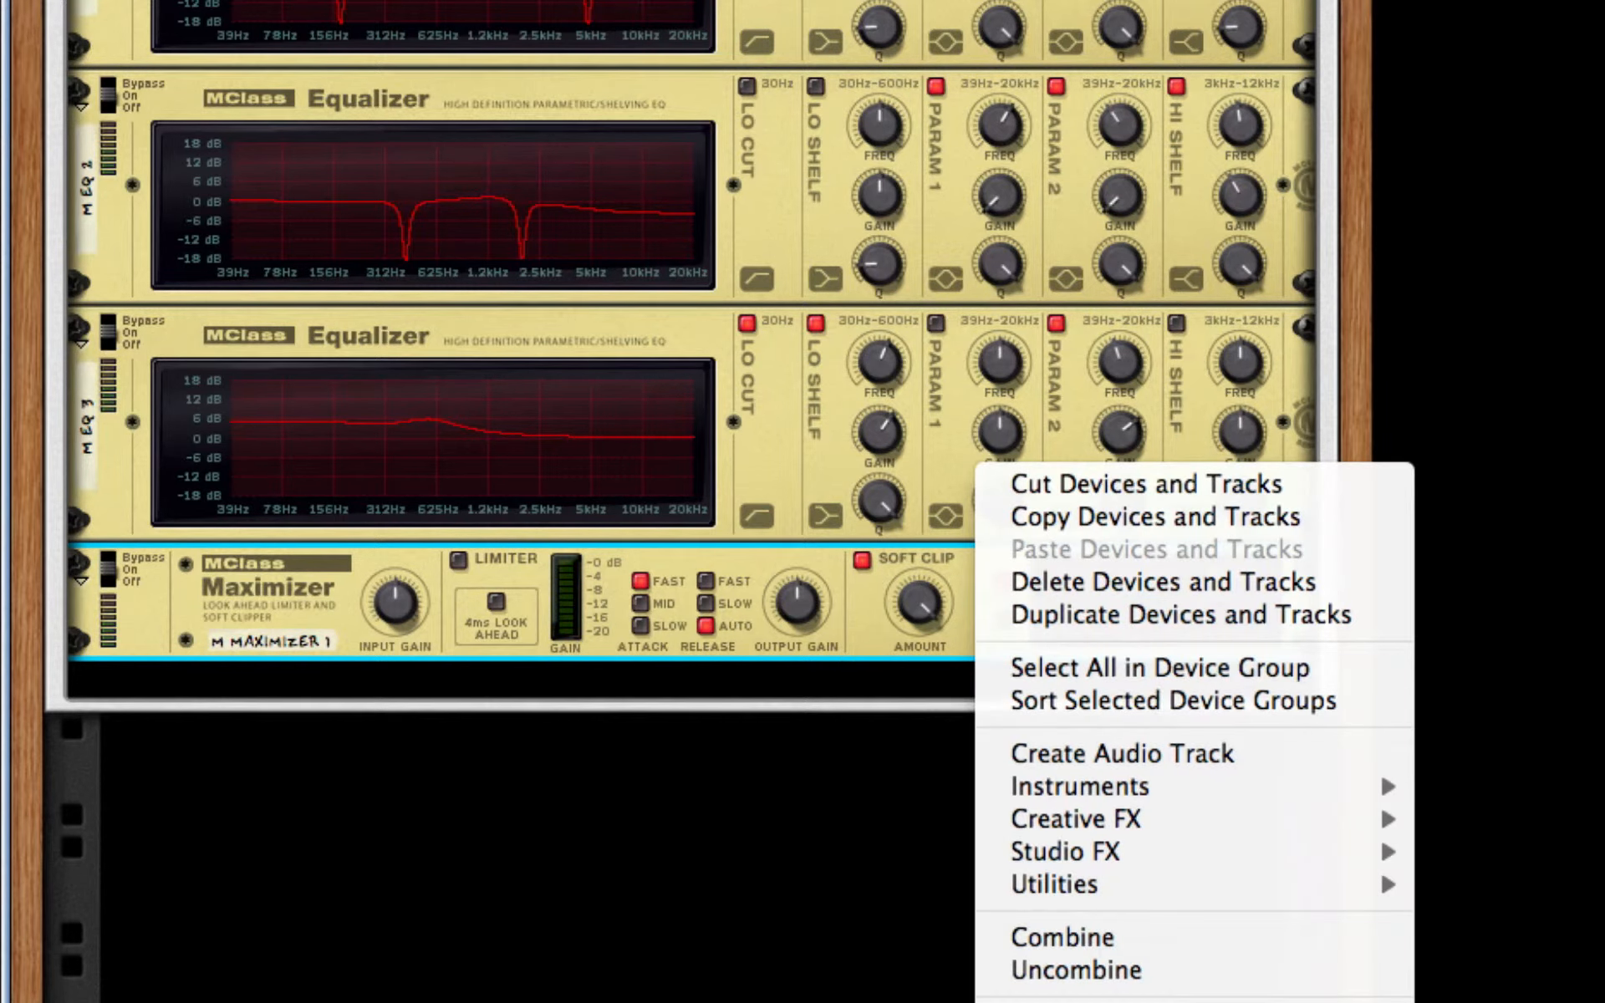
key("Escape")
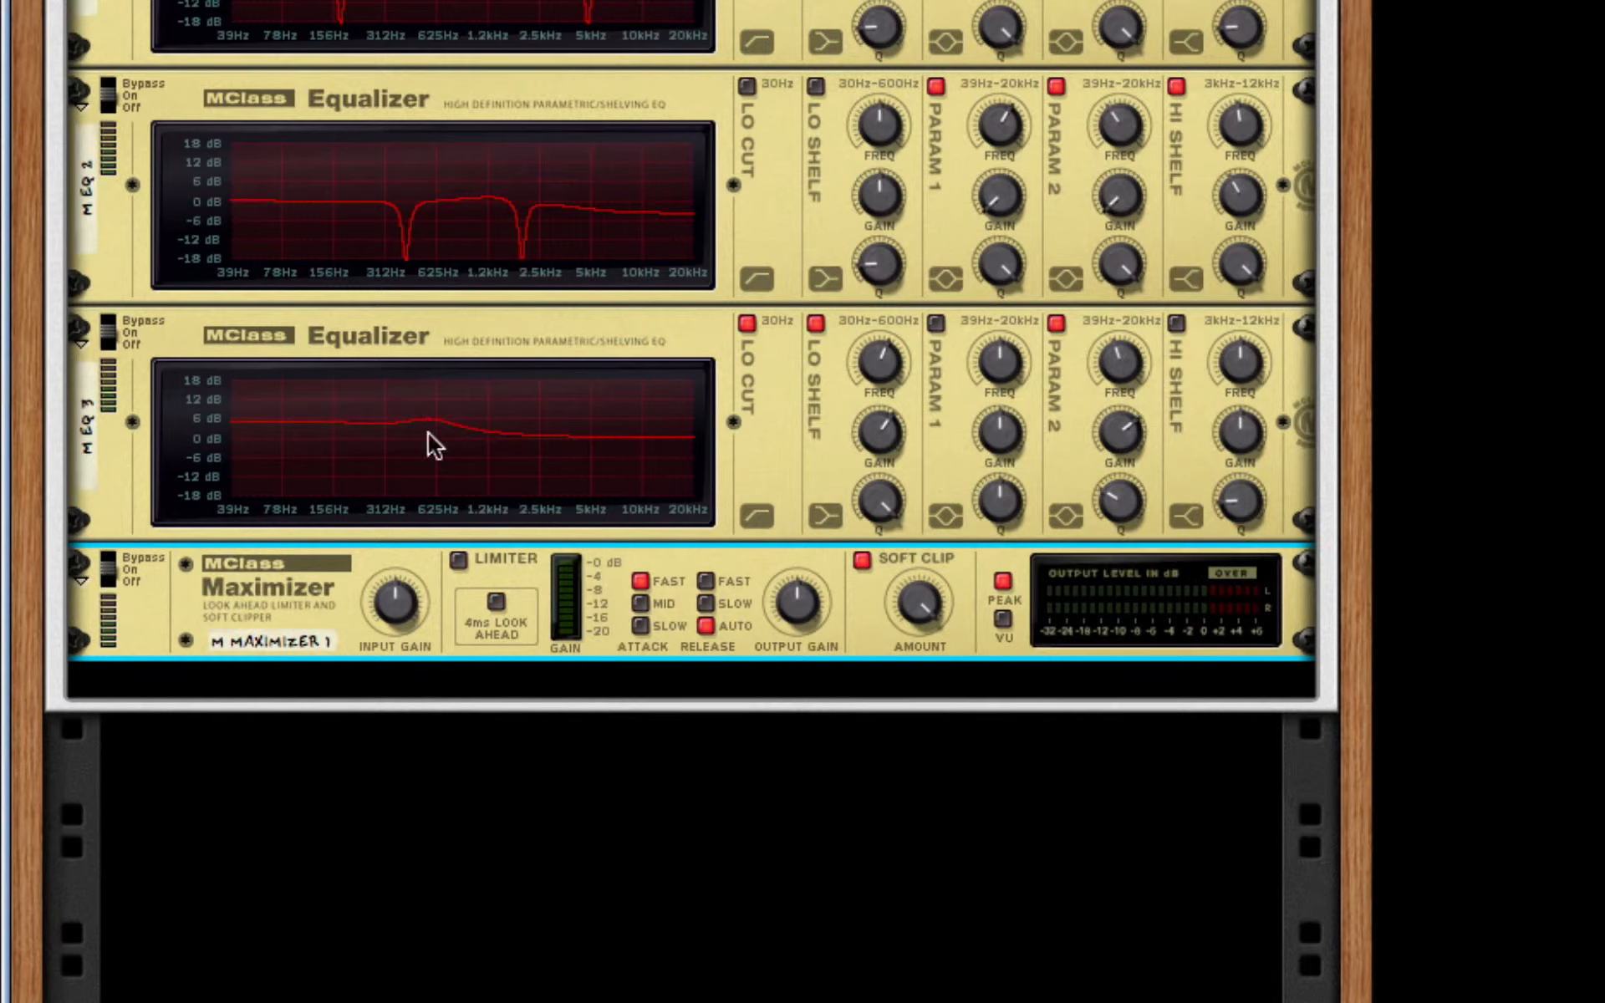
right_click(771, 500)
mouse_move(1112, 846)
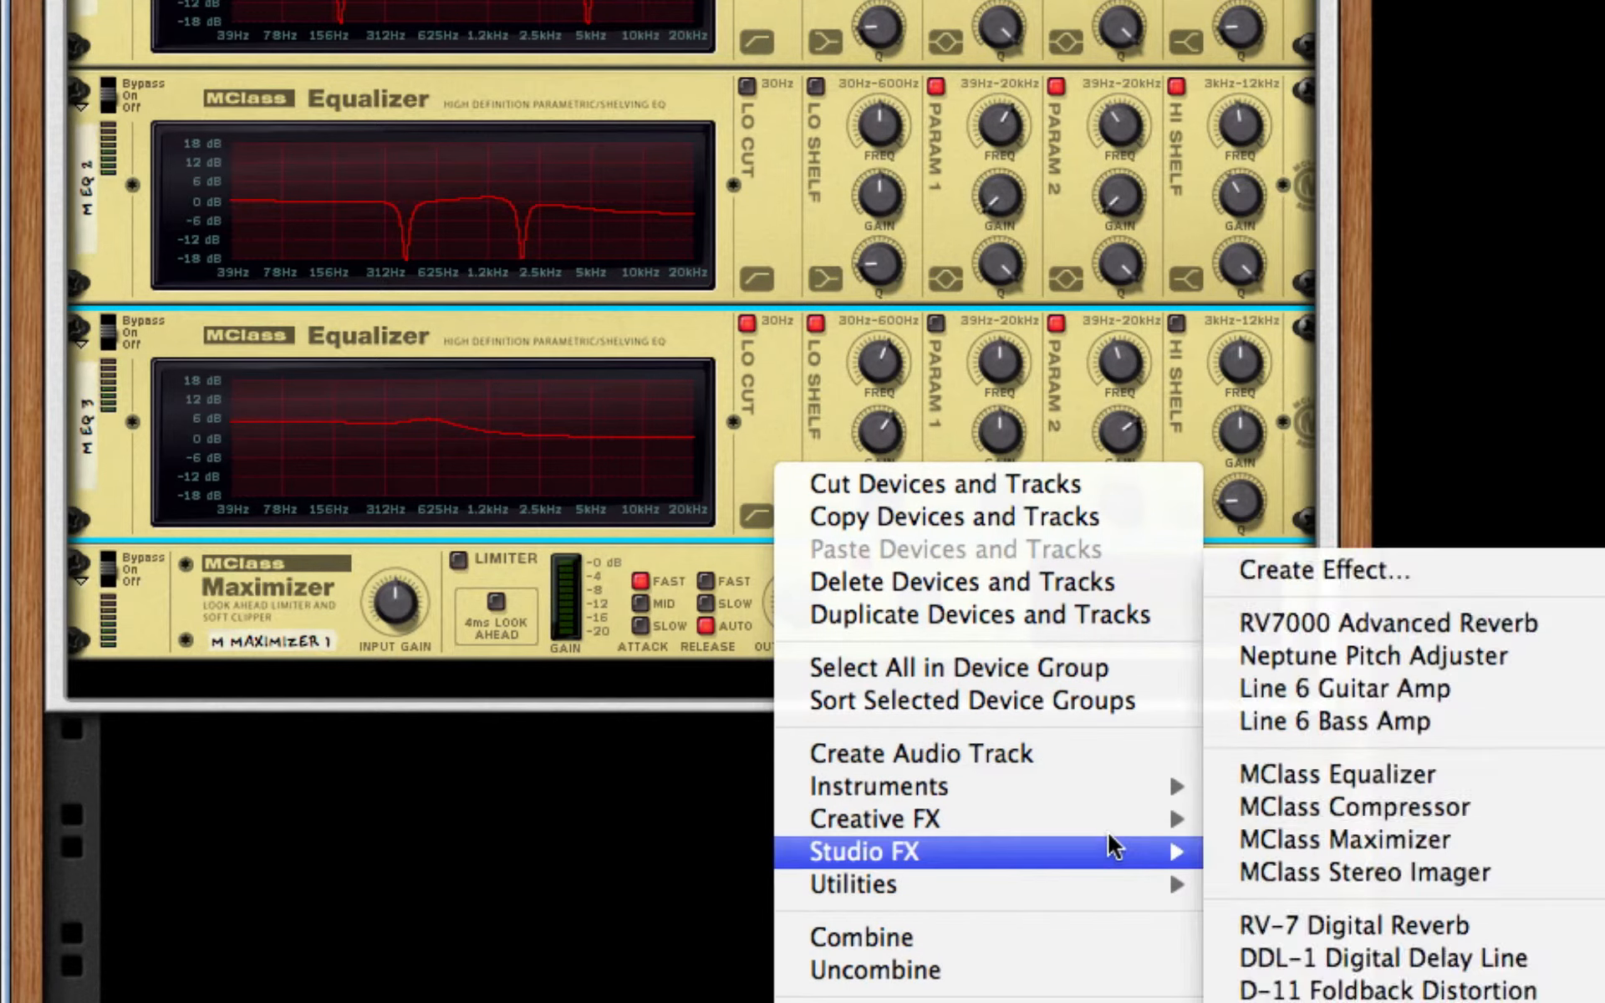
left_click(537, 403)
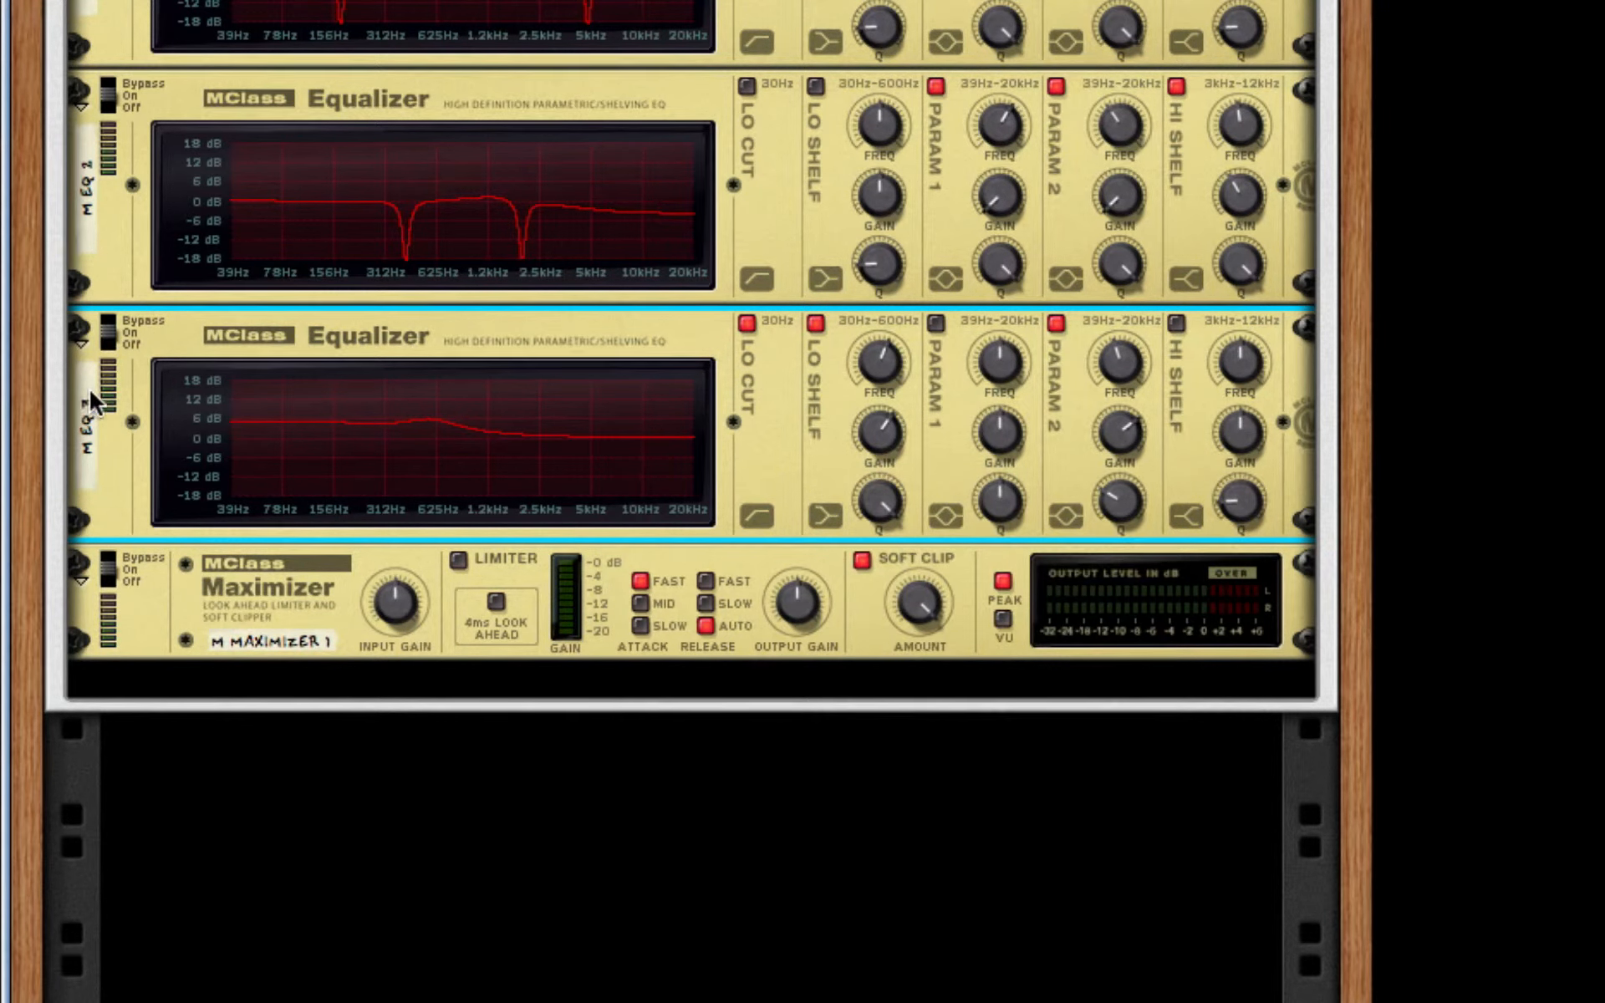
Add The Echo between the third equalizer and the Maximizer.
right_click(838, 479)
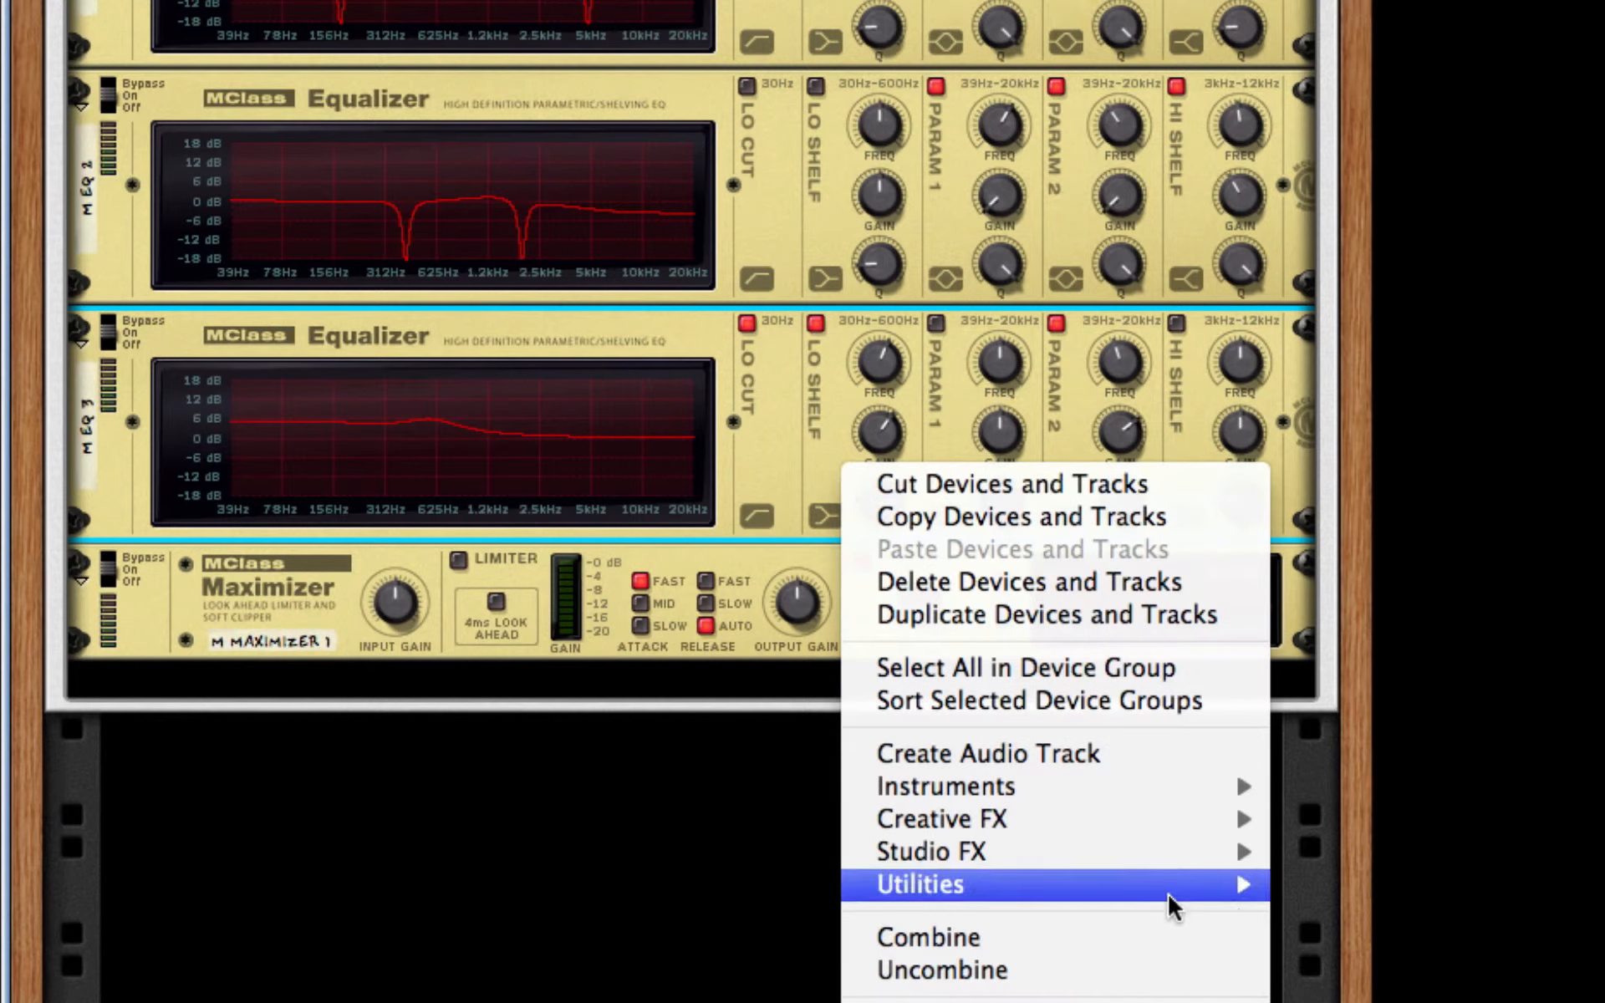
mouse_move(1174, 893)
mouse_move(1192, 821)
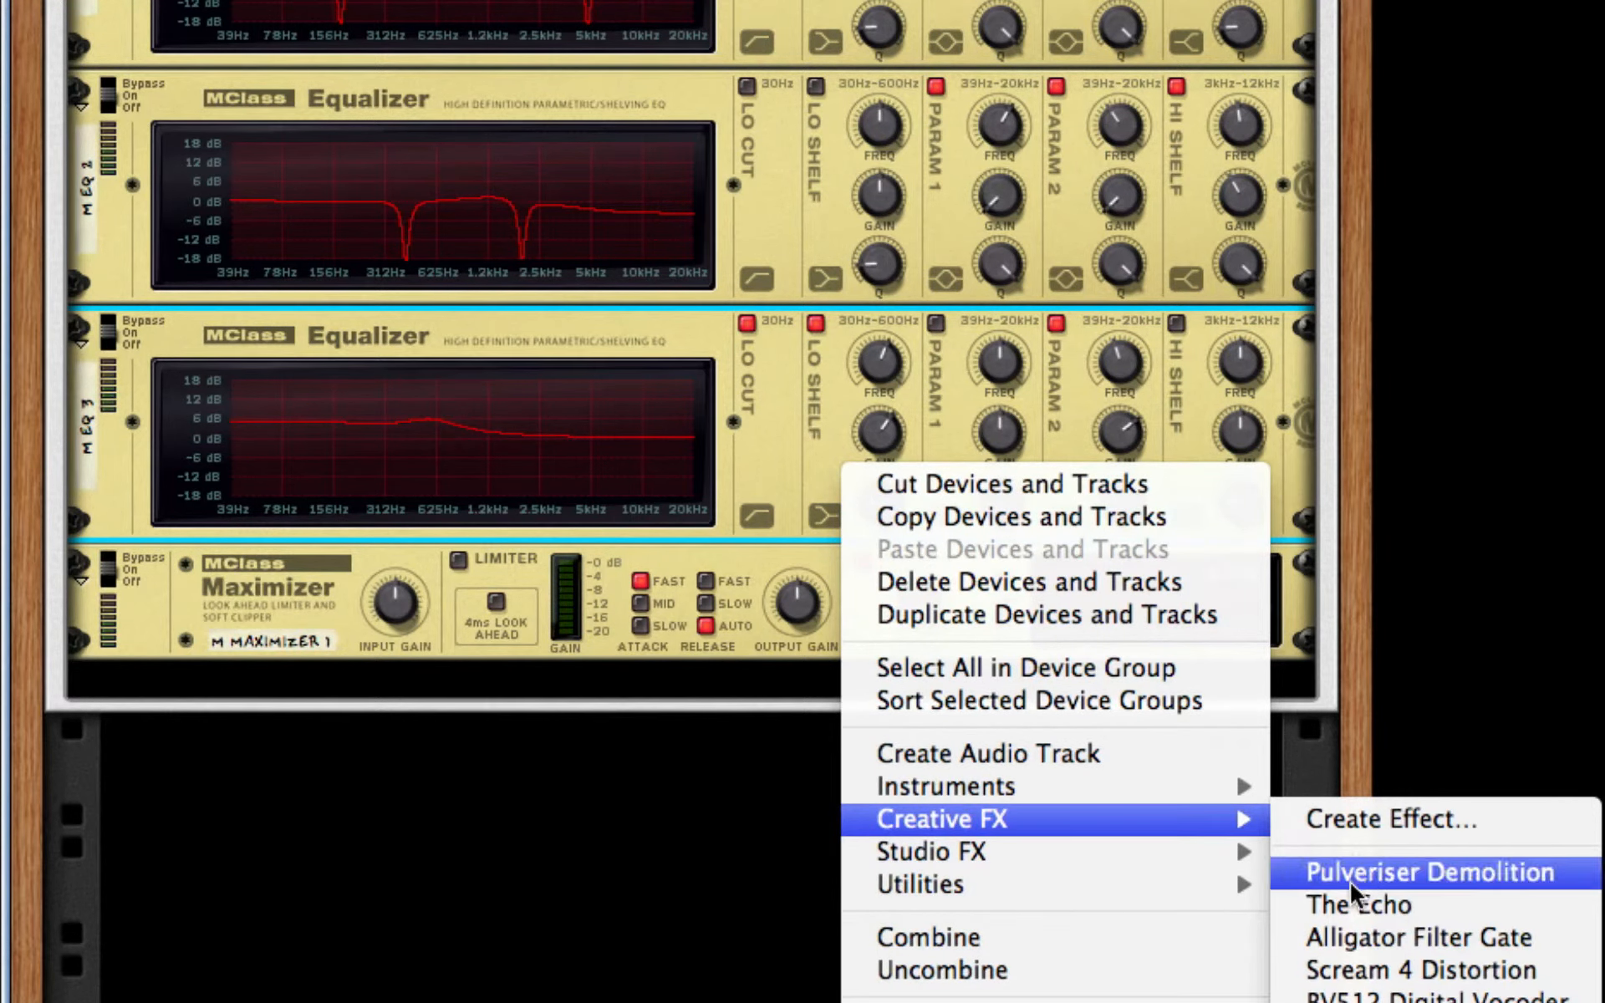
left_click(1351, 905)
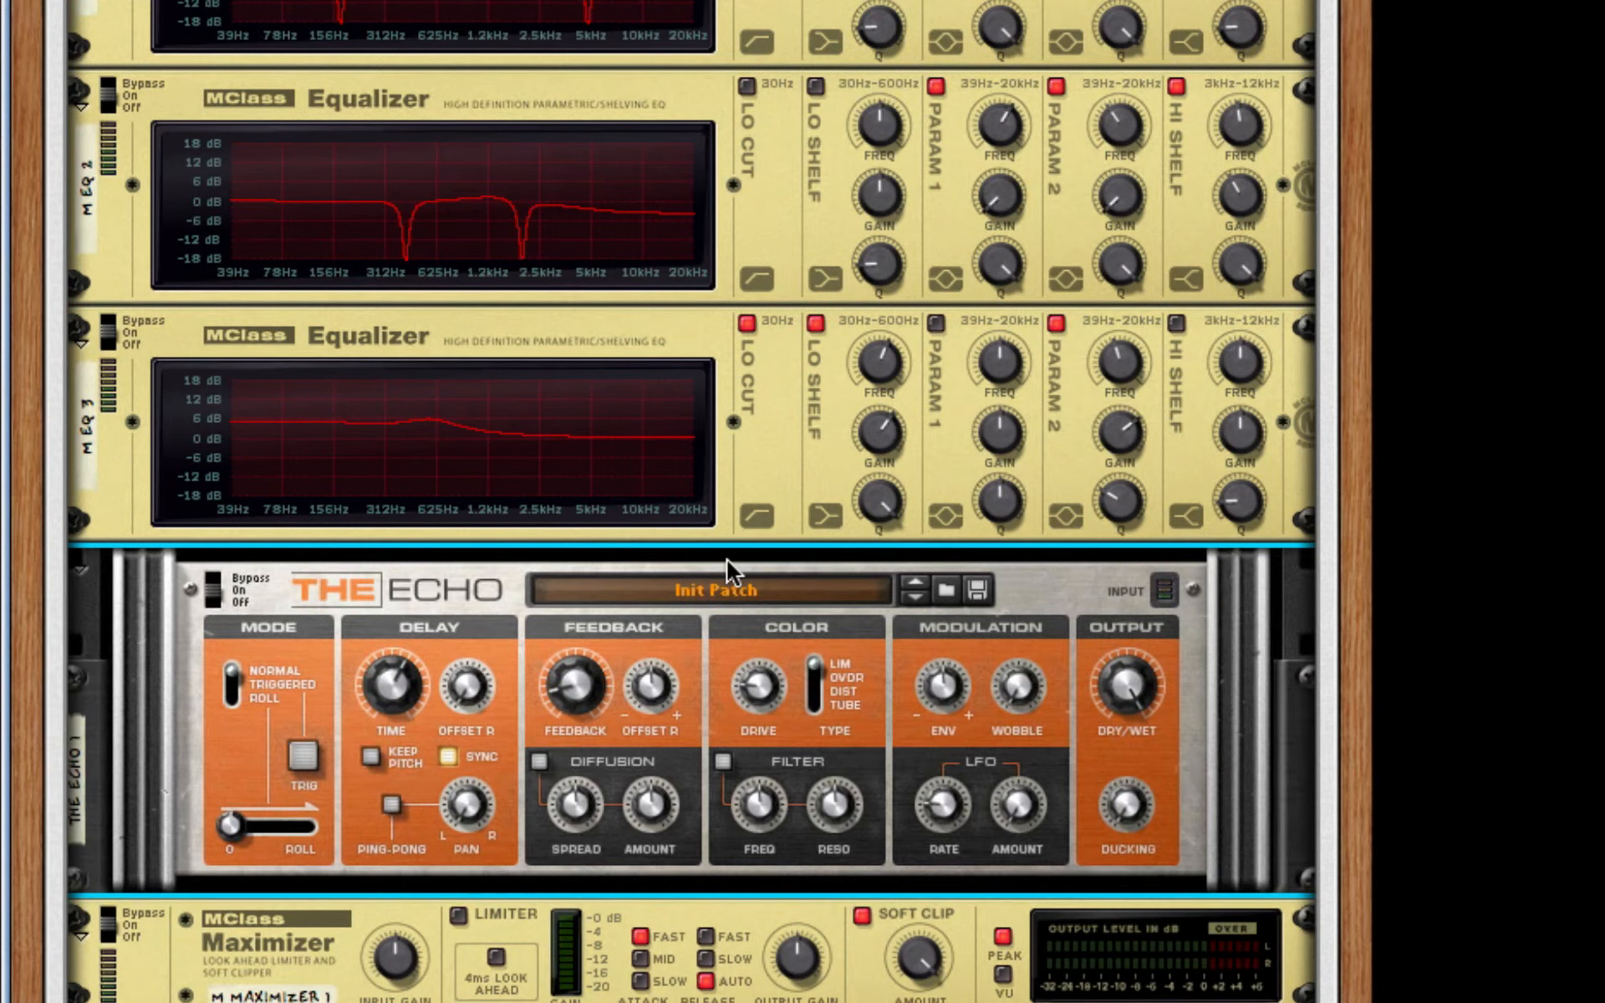
Load the Long Vocal Ping-Pong patch from the General Delay folder of the factory sound bank into The Echo.
left_click(724, 584)
left_click(770, 610)
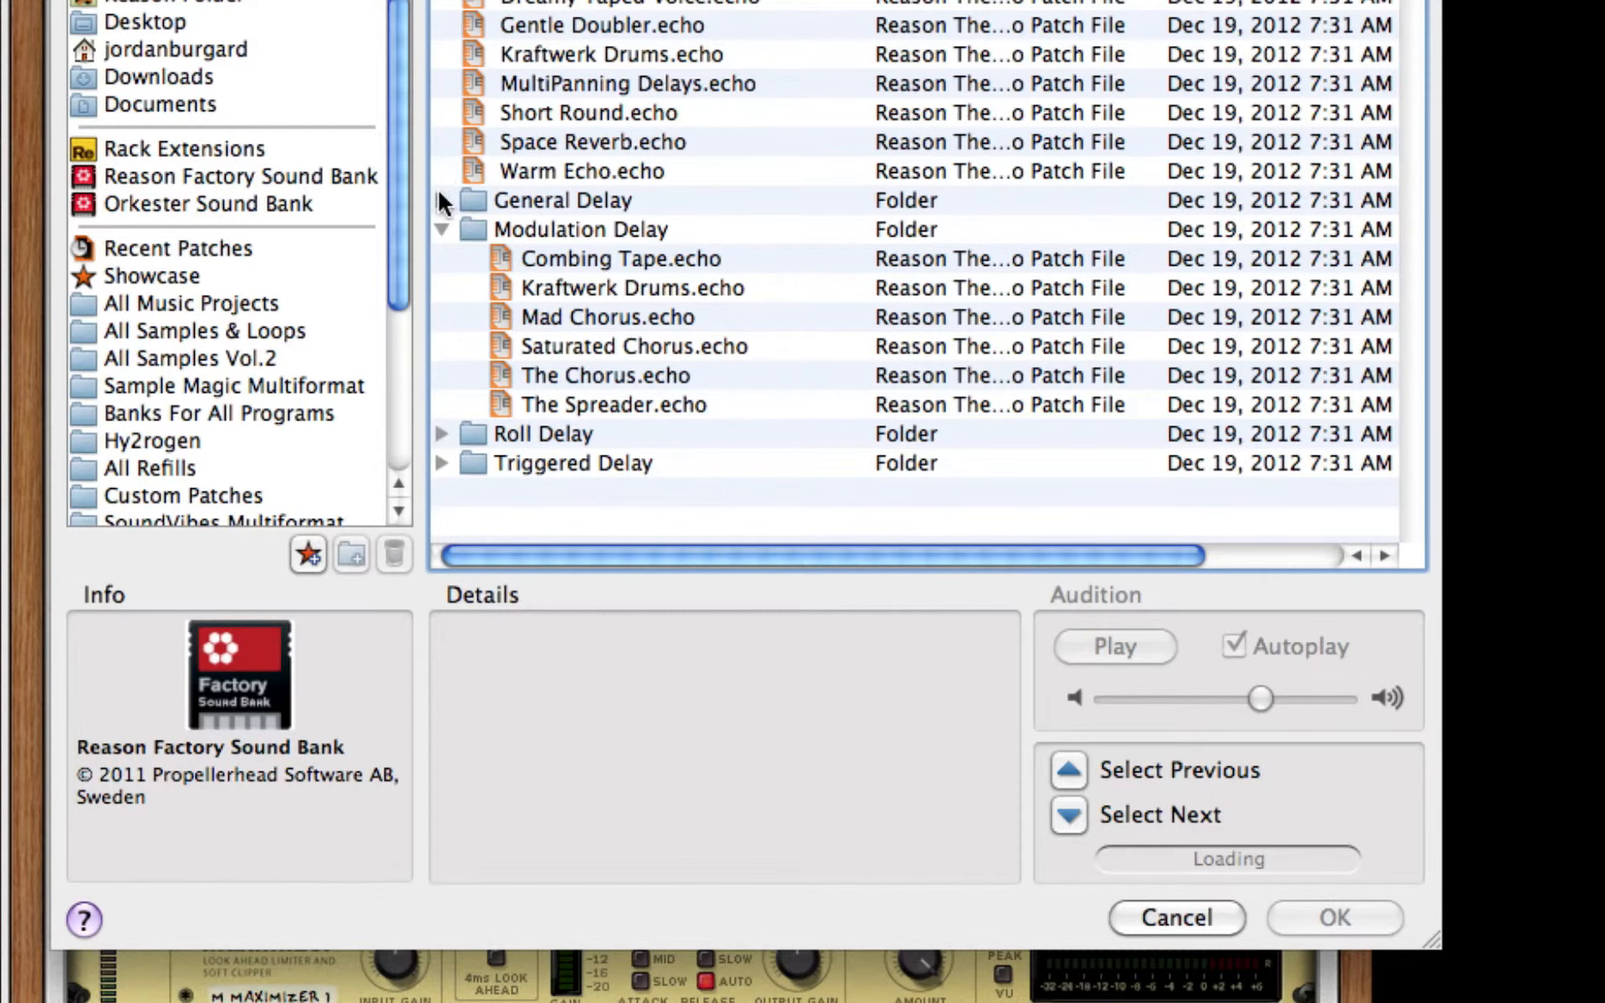
left_click(440, 200)
scroll(815, 385, "down", 6)
scroll(816, 386, "up", 3)
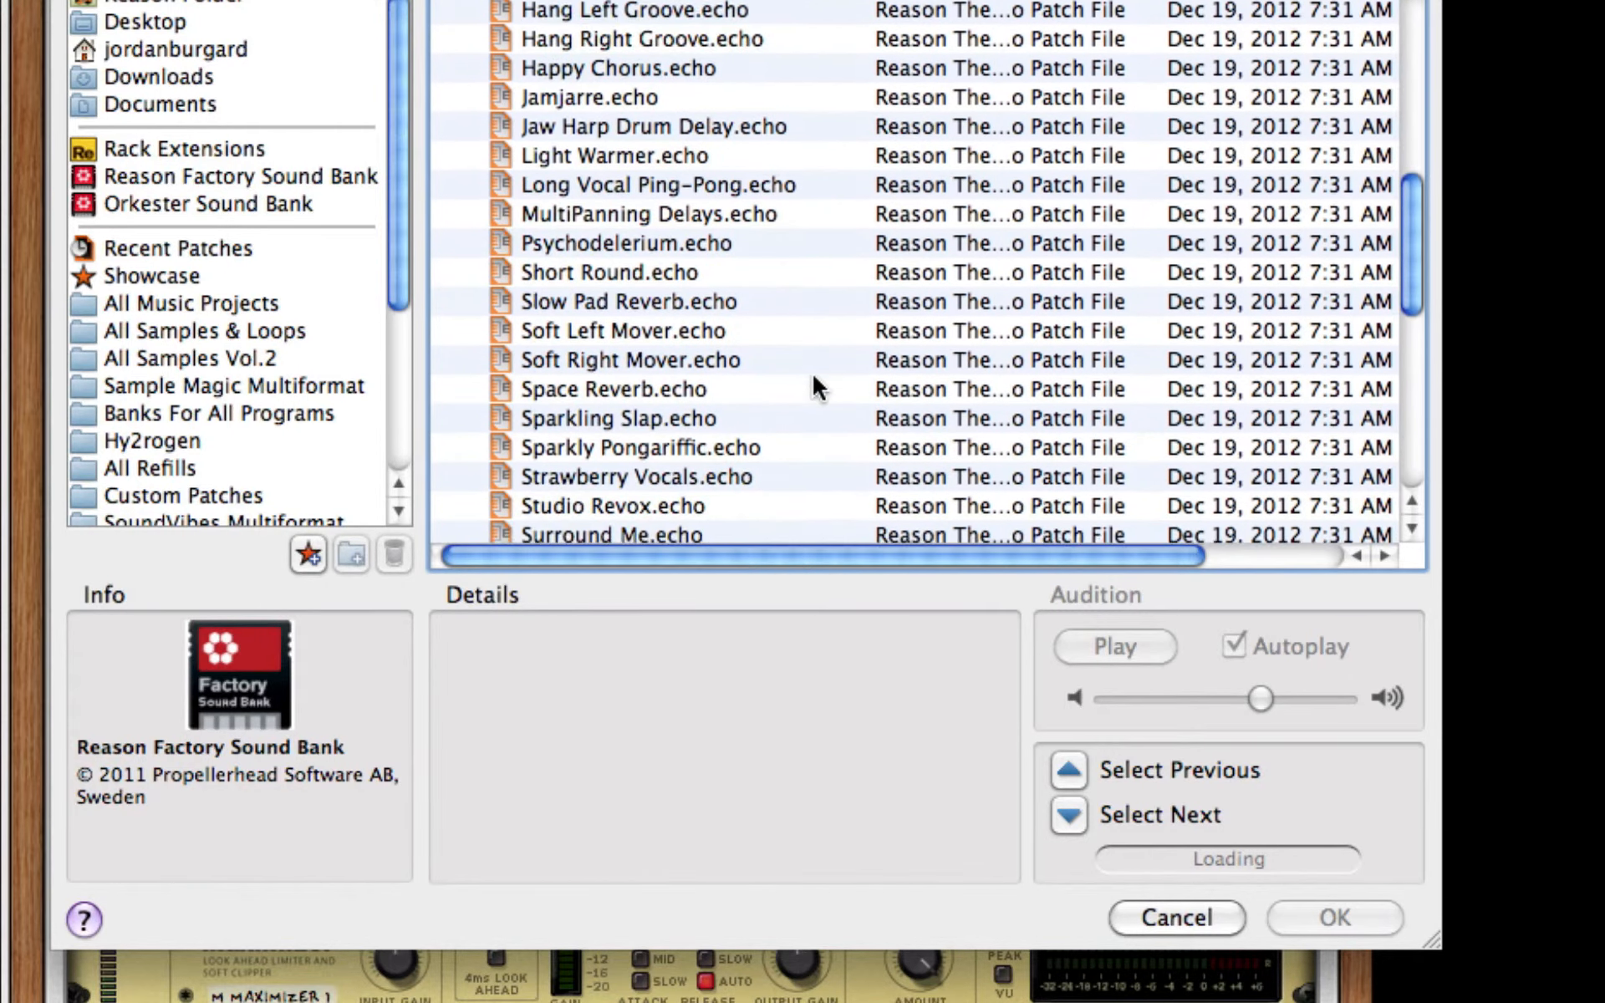
left_click(660, 204)
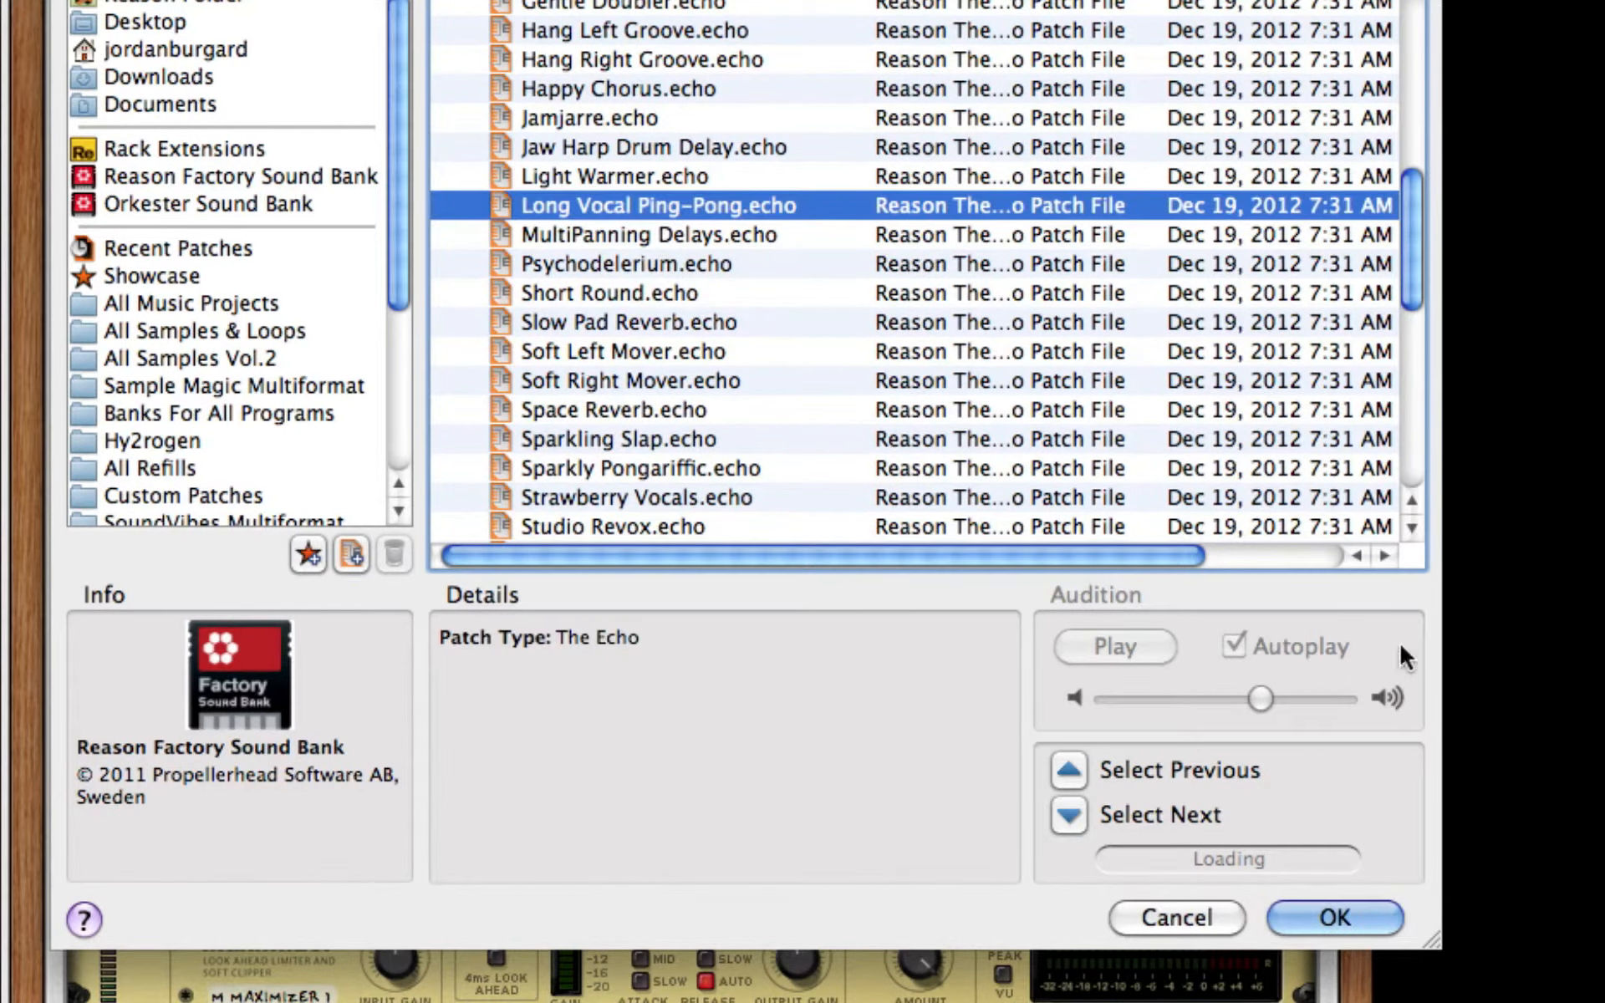
left_click(1334, 917)
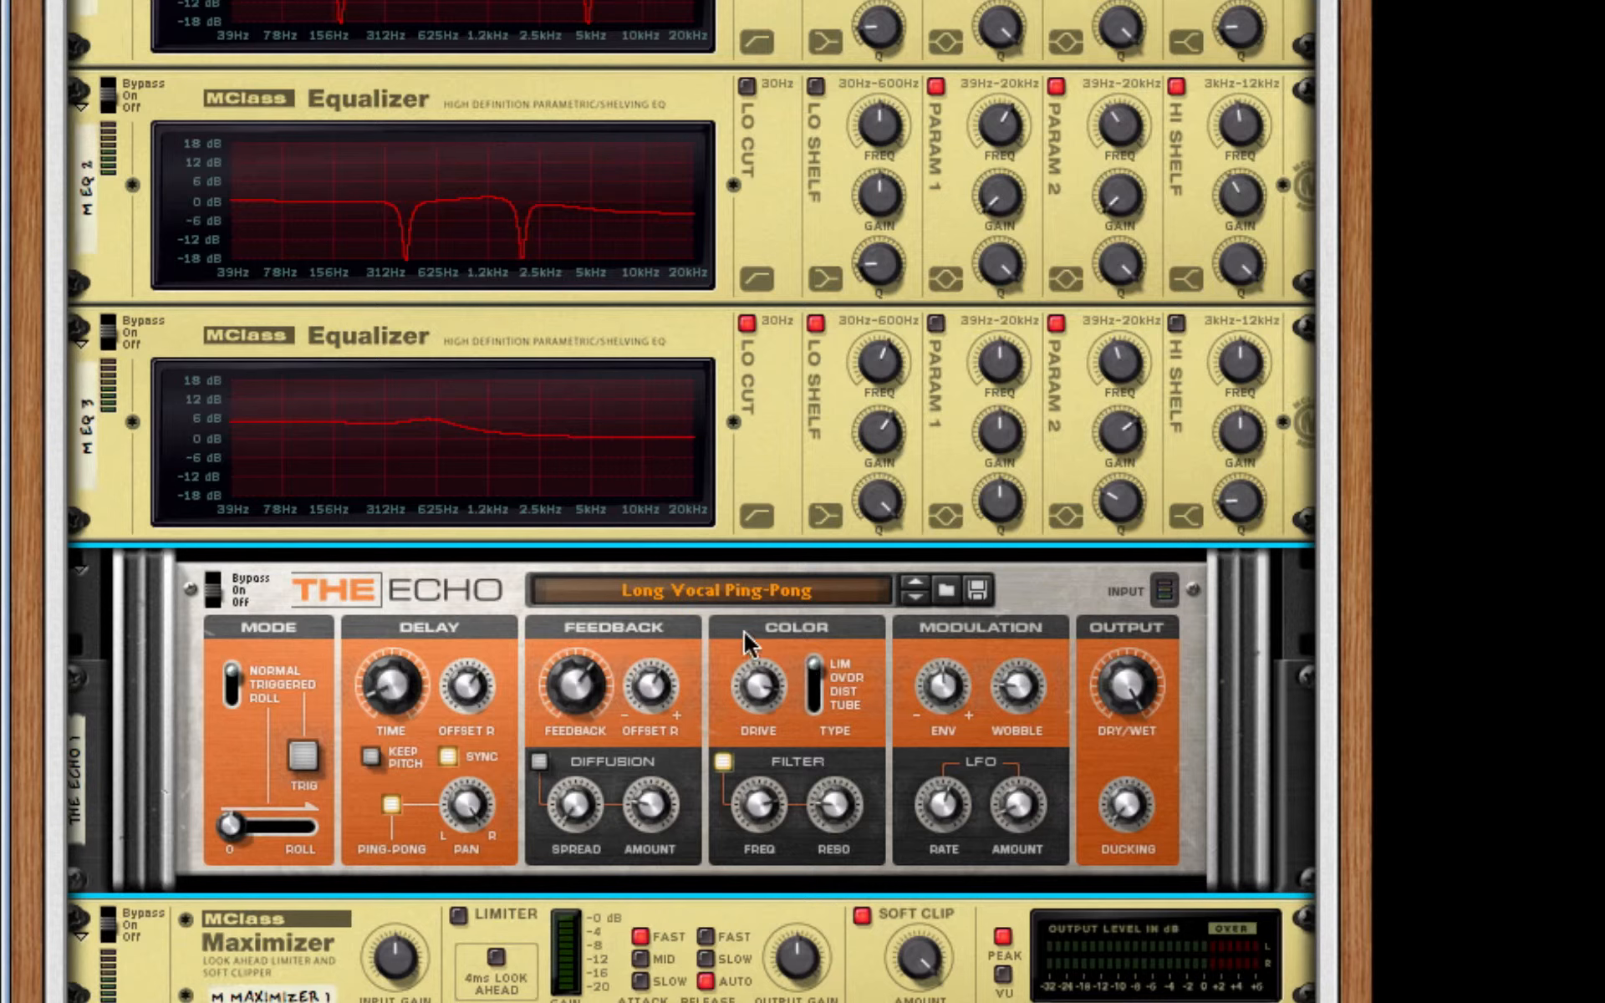
Set The Echo's feedback to 48% and adjust its delay time and right-channel offsets.
scroll(732, 624, "down", 1)
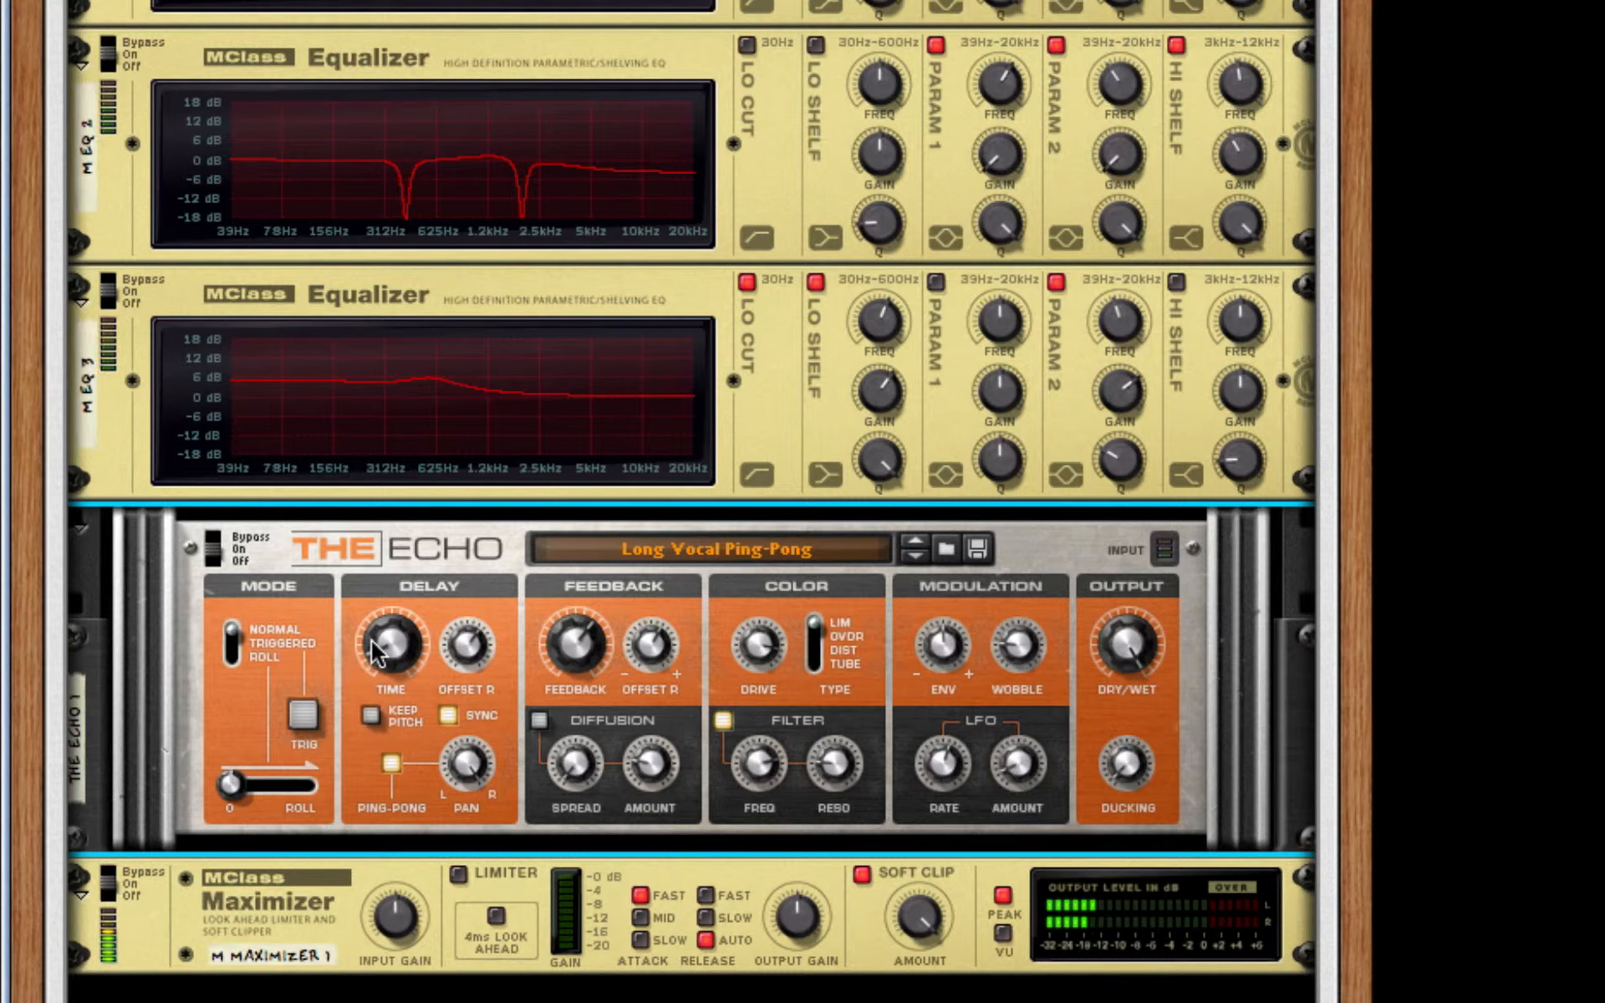
left_click_drag(557, 642, 559, 670)
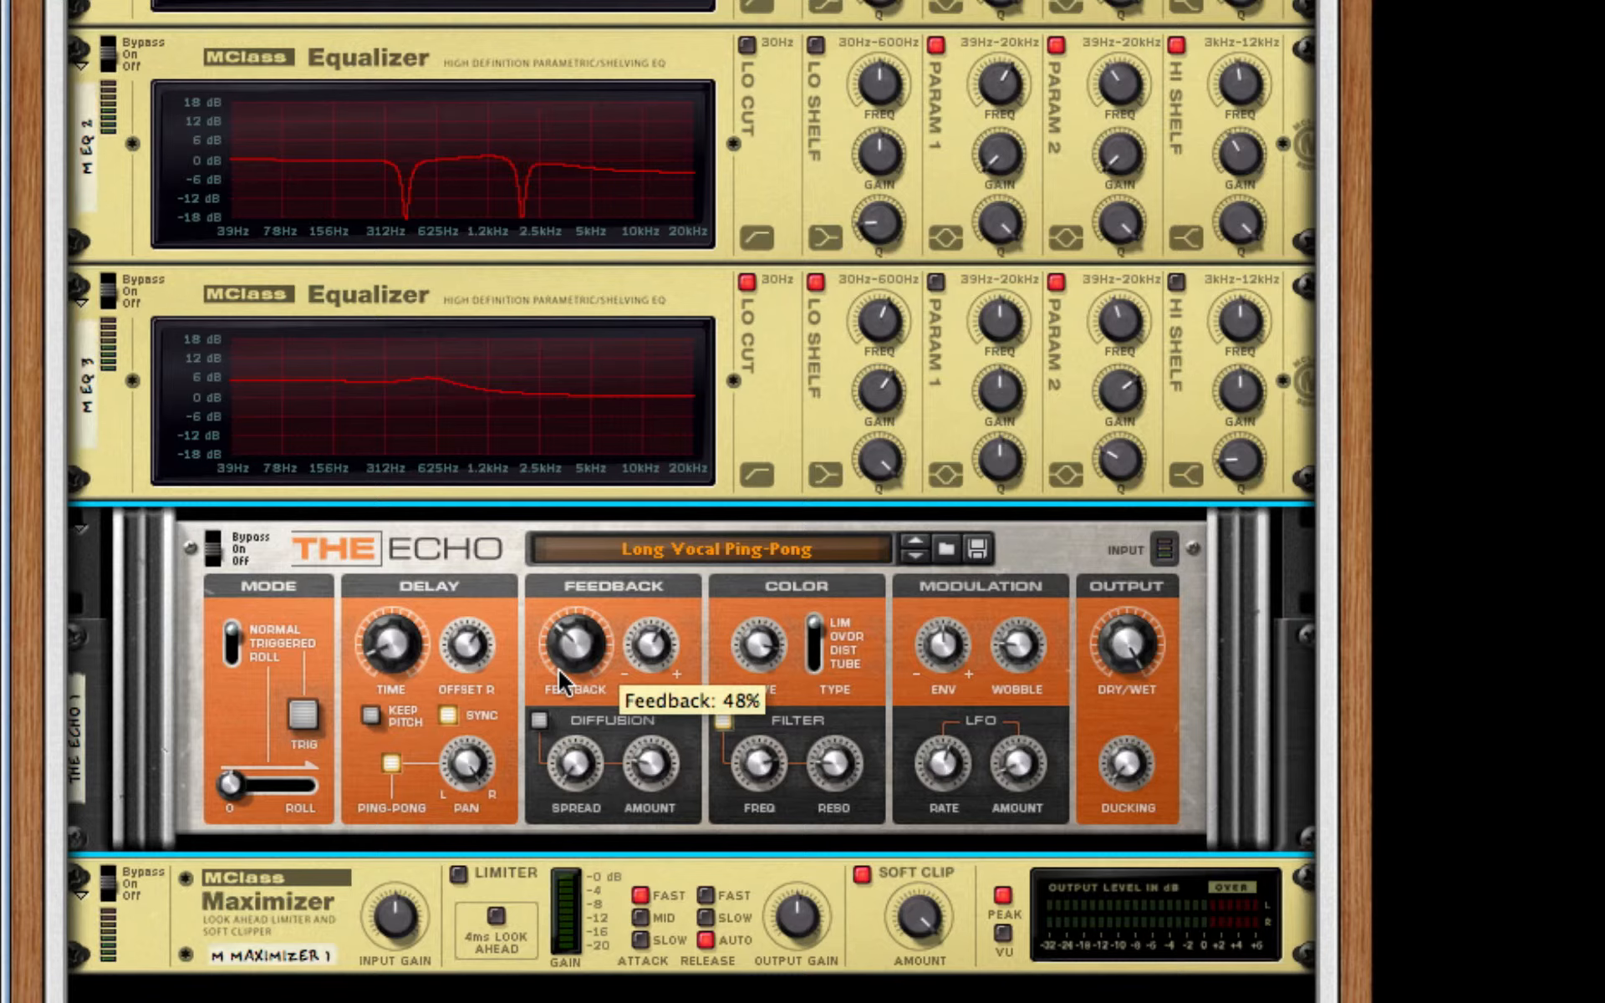
left_click_drag(393, 637, 395, 633)
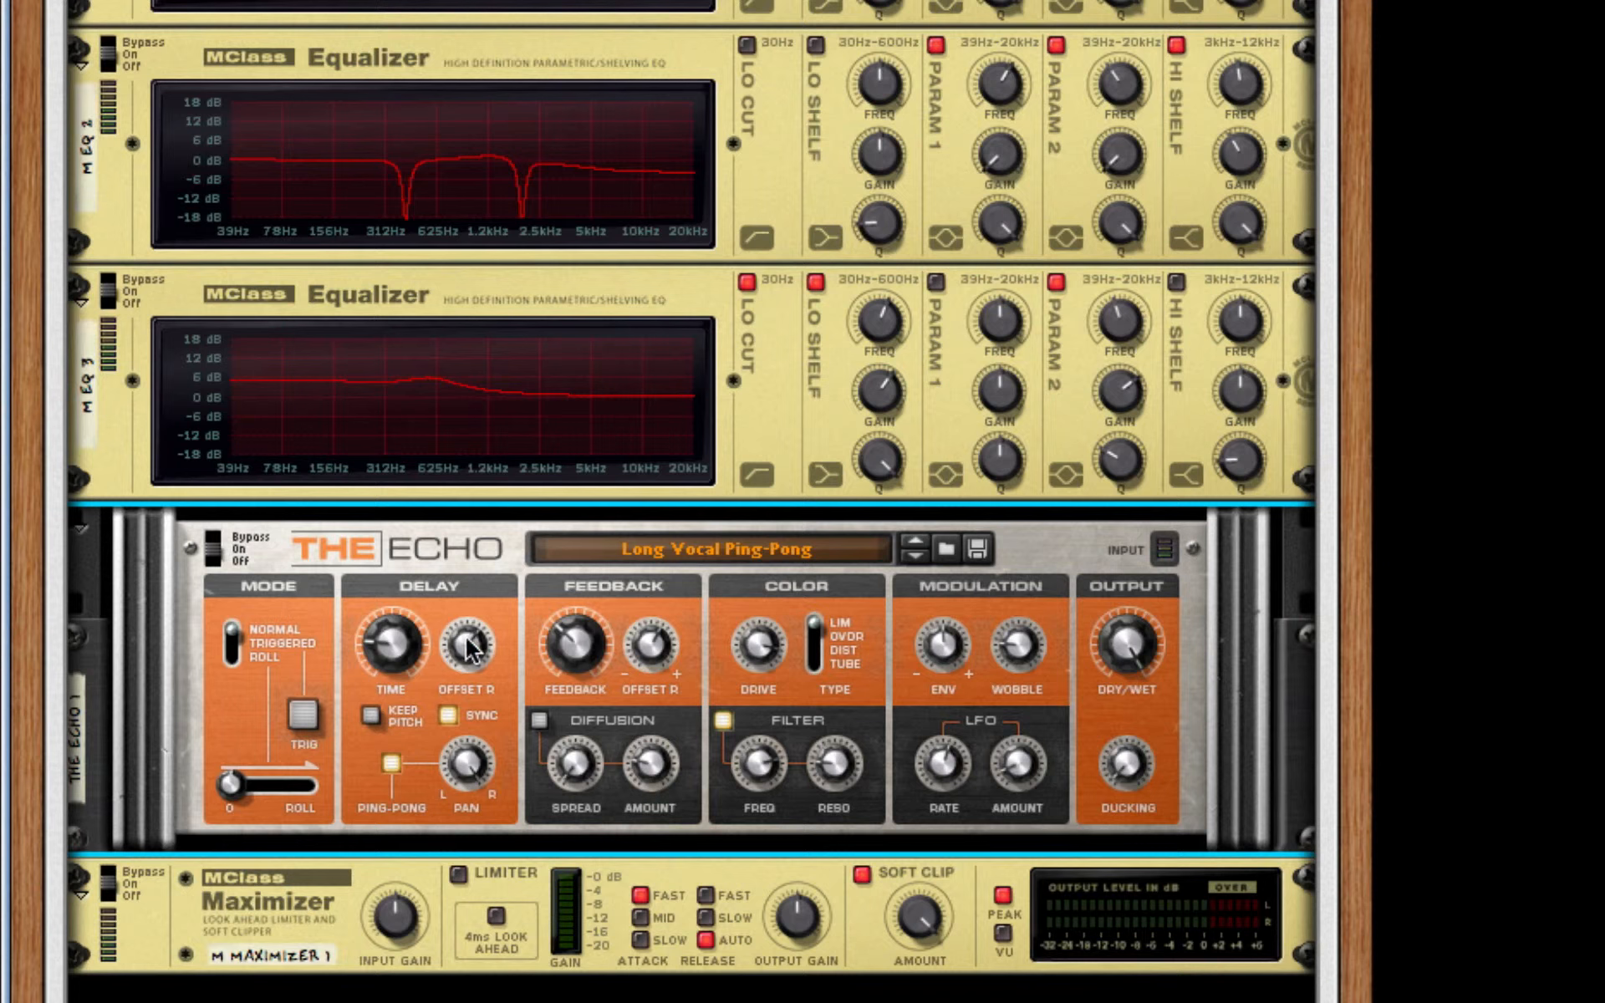
left_click_drag(462, 641, 454, 681)
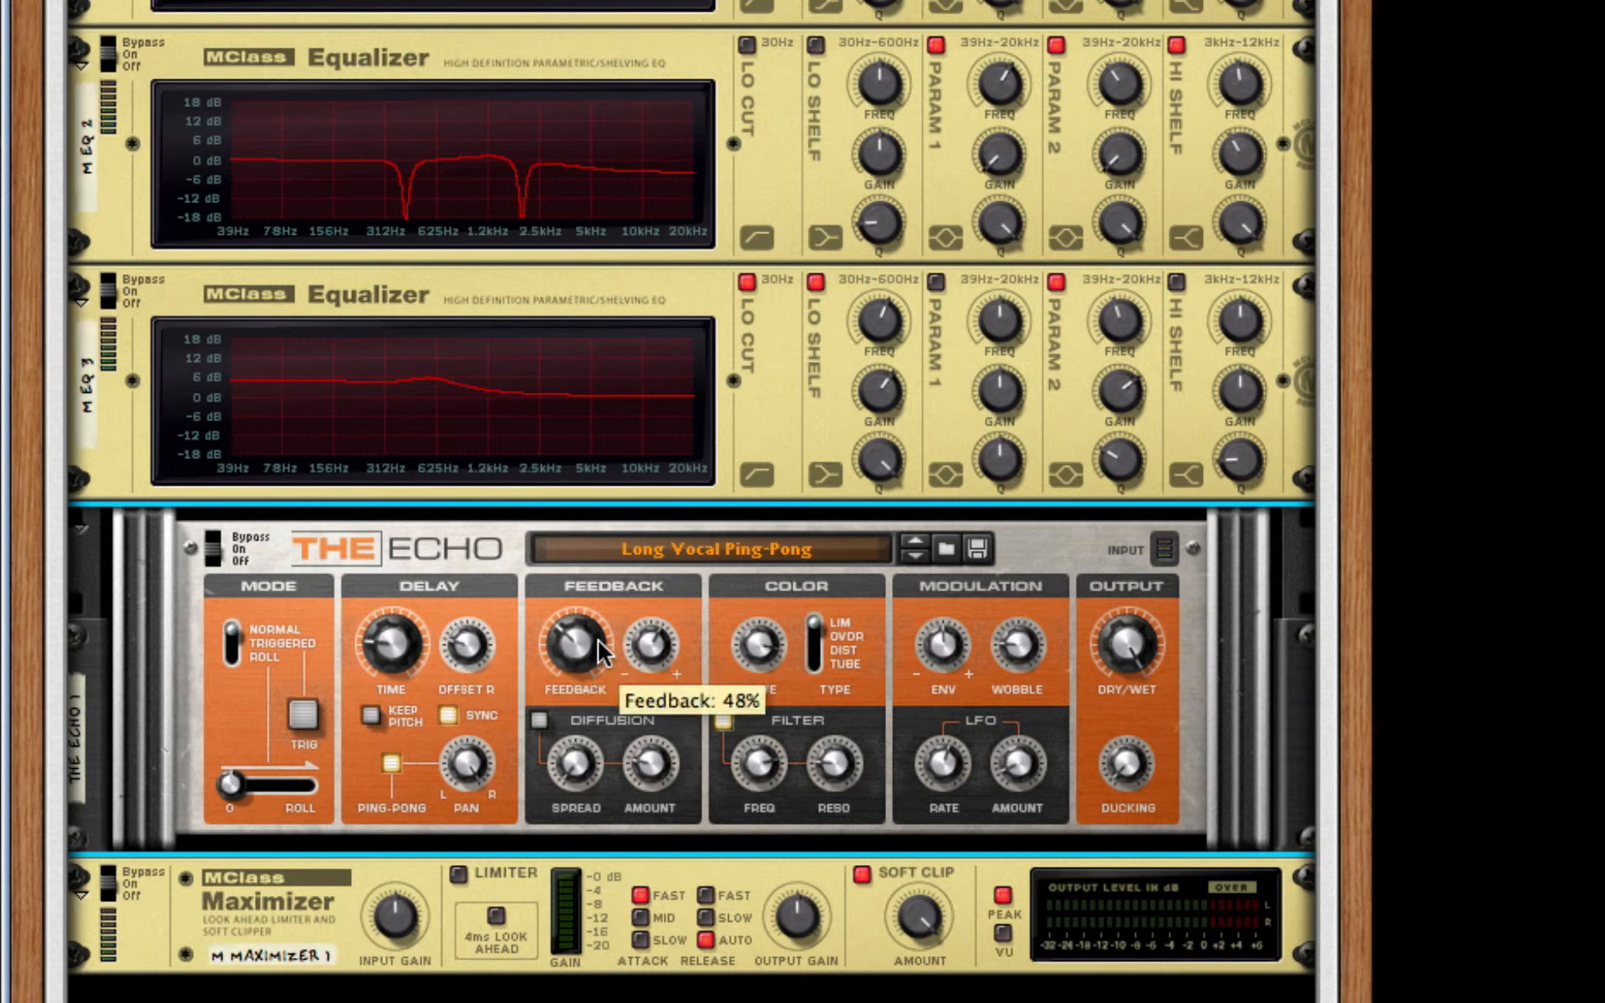
left_click_drag(658, 646, 660, 657)
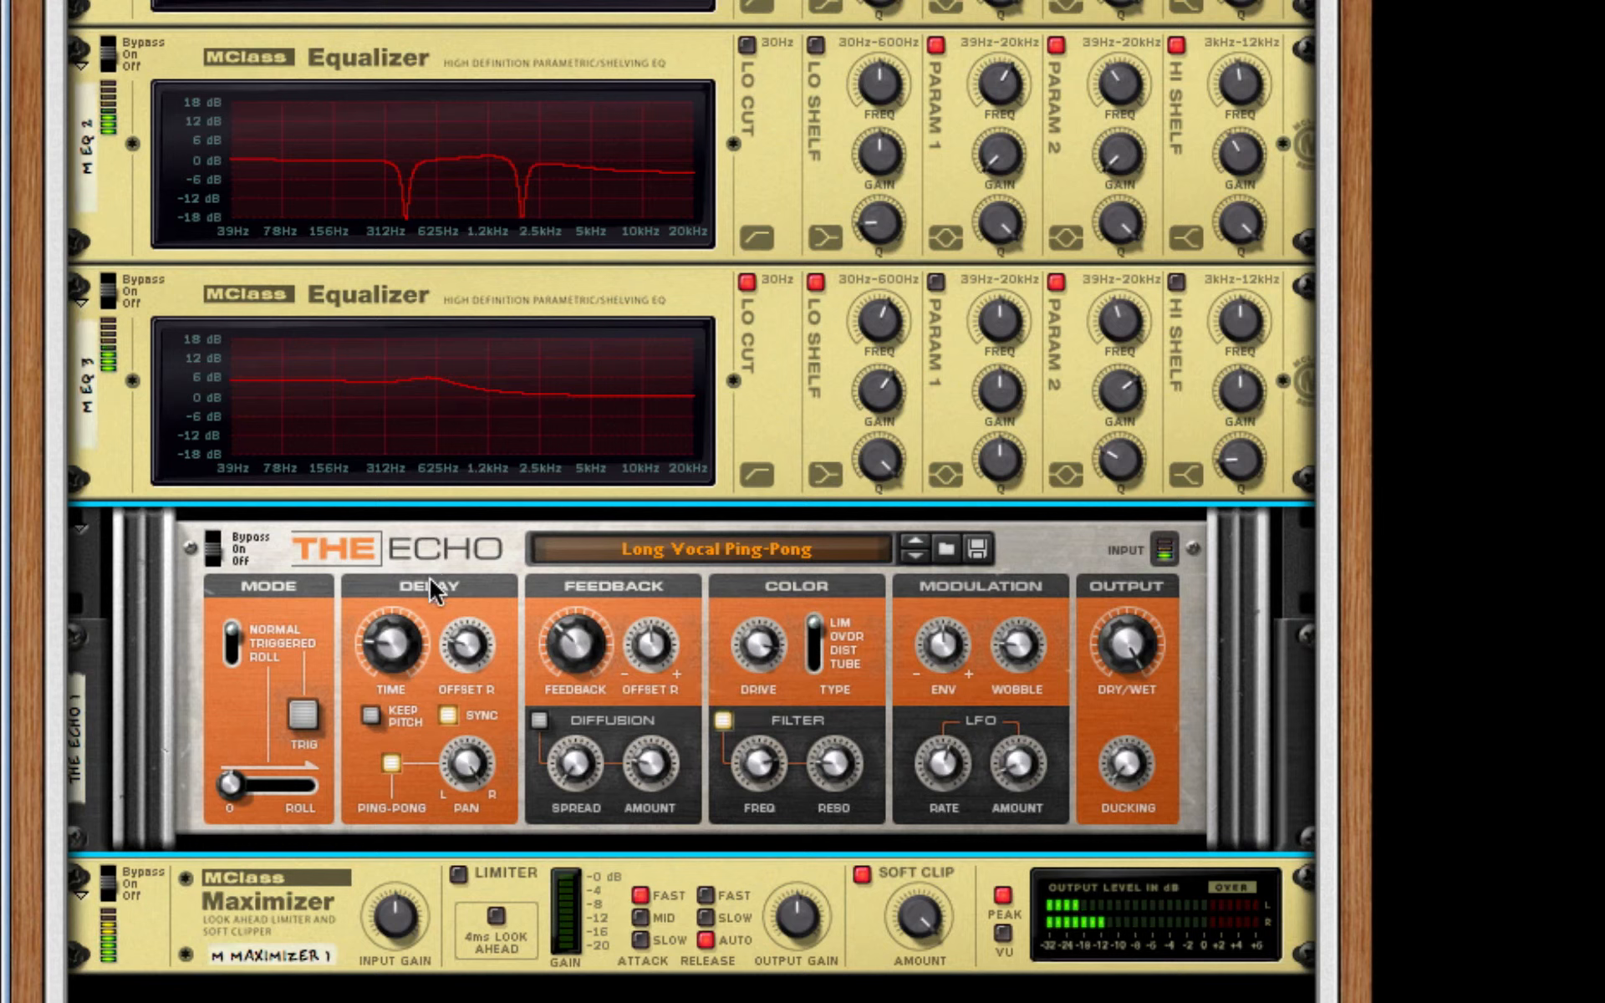
Adjust The Echo's ping-pong pan and turn off its ping-pong mode.
mouse_move(478, 649)
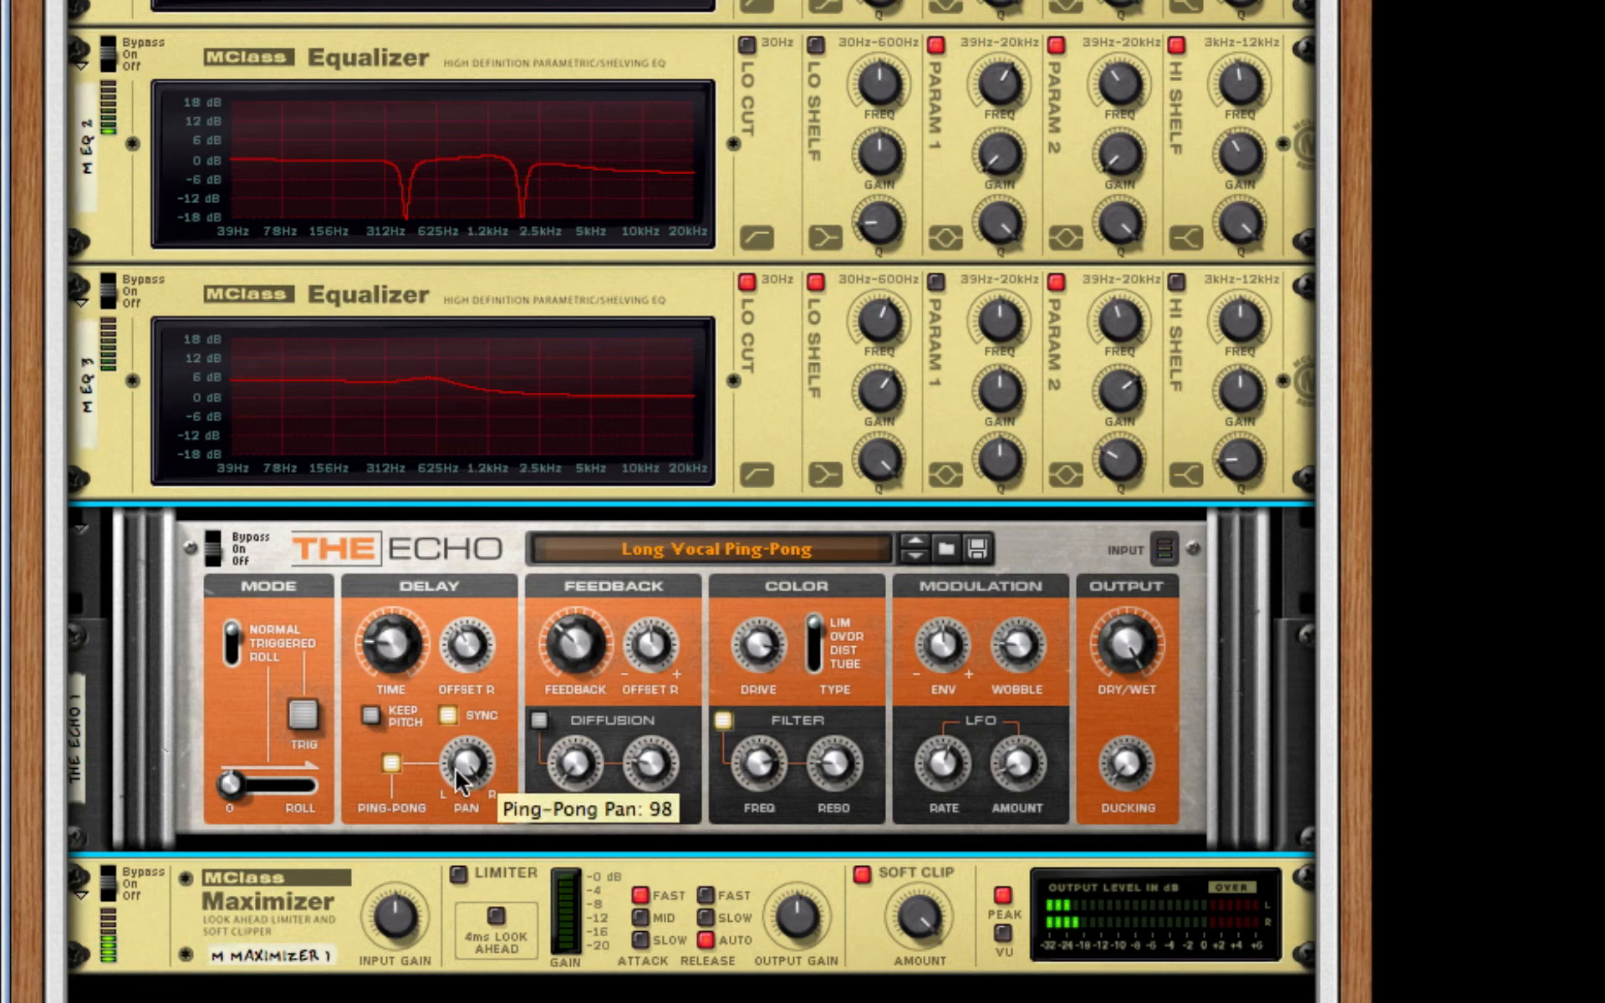
left_click_drag(460, 762, 447, 813)
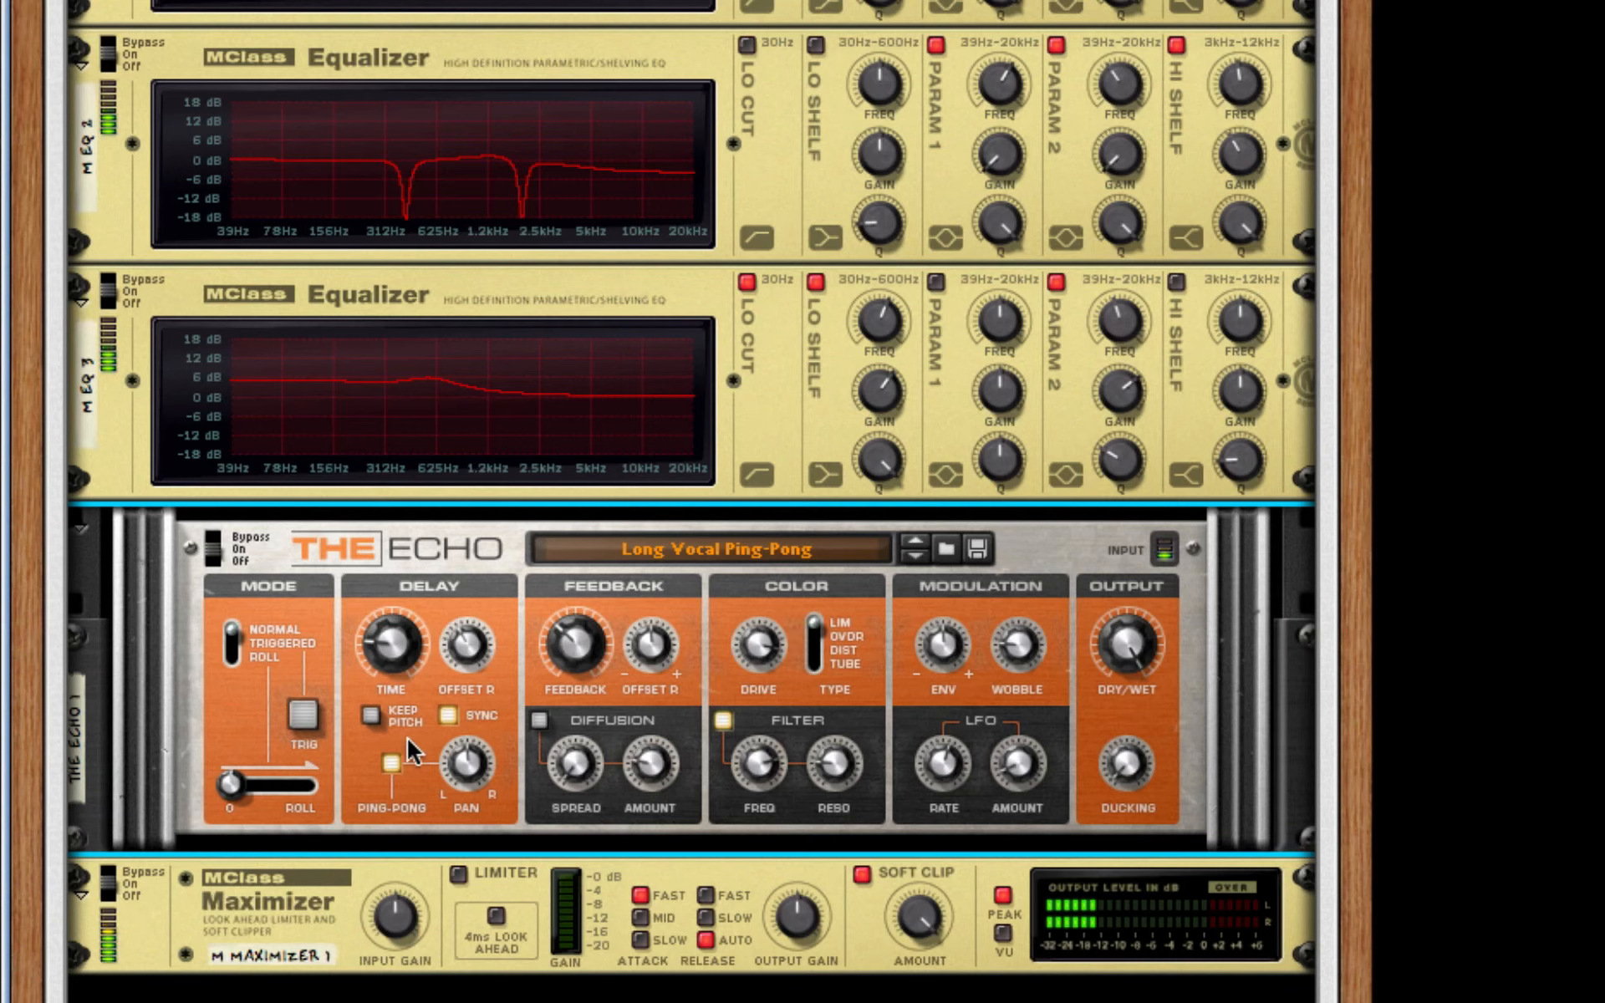
left_click(393, 761)
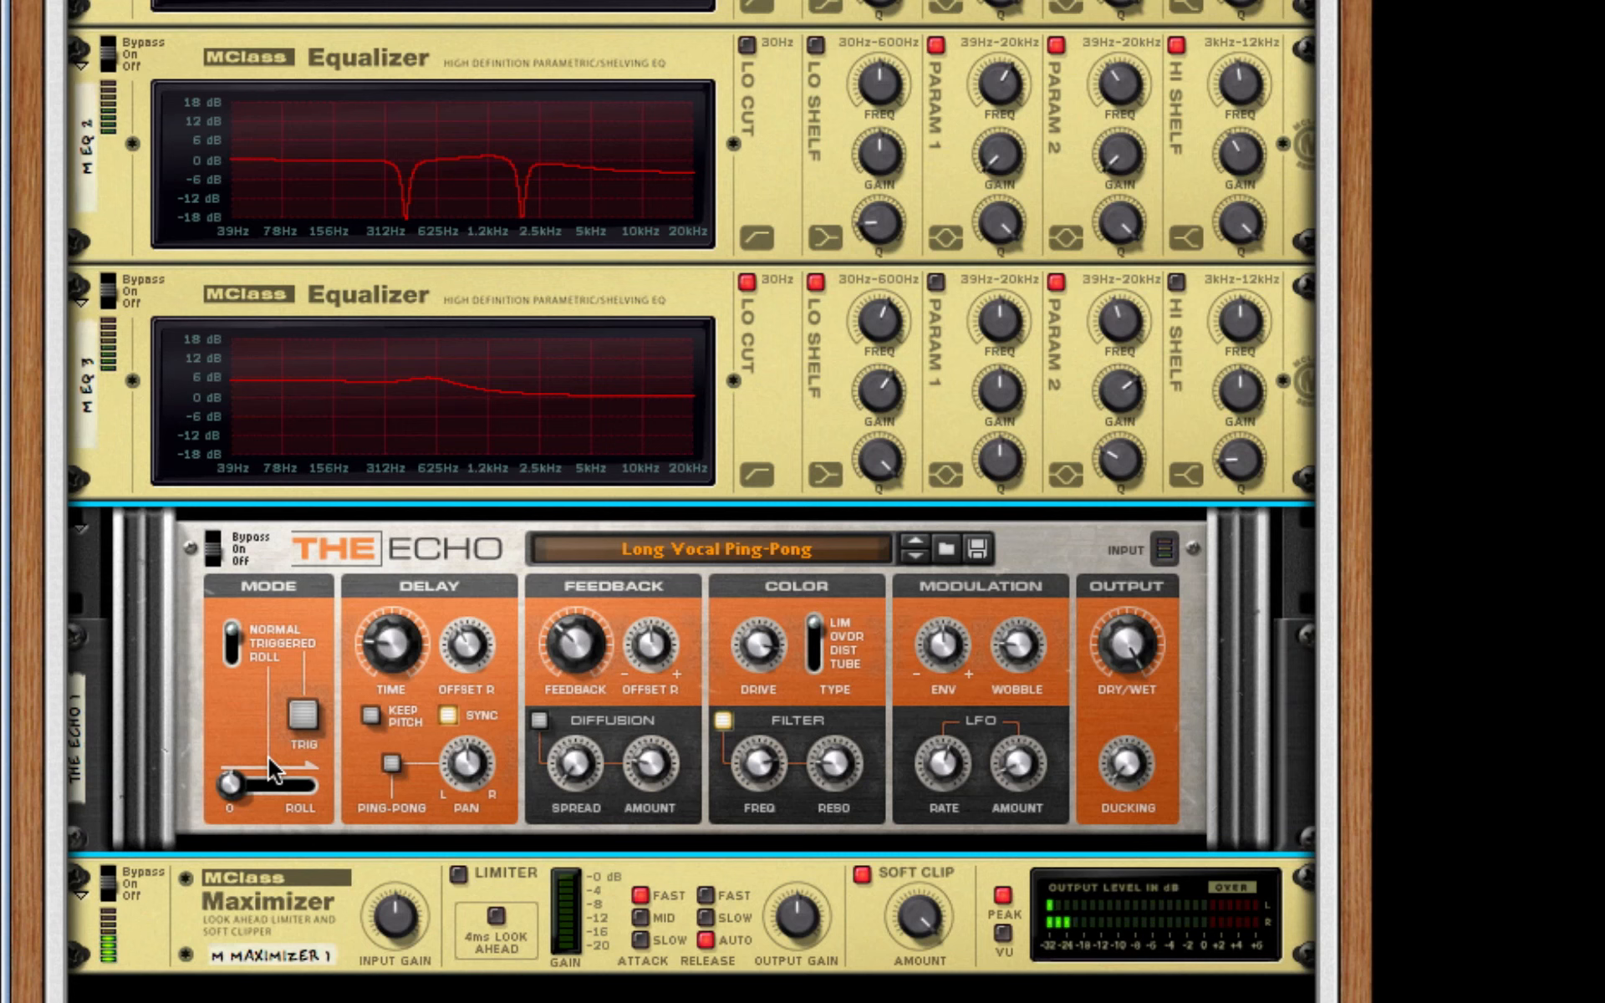
scroll(824, 761, "up", 10)
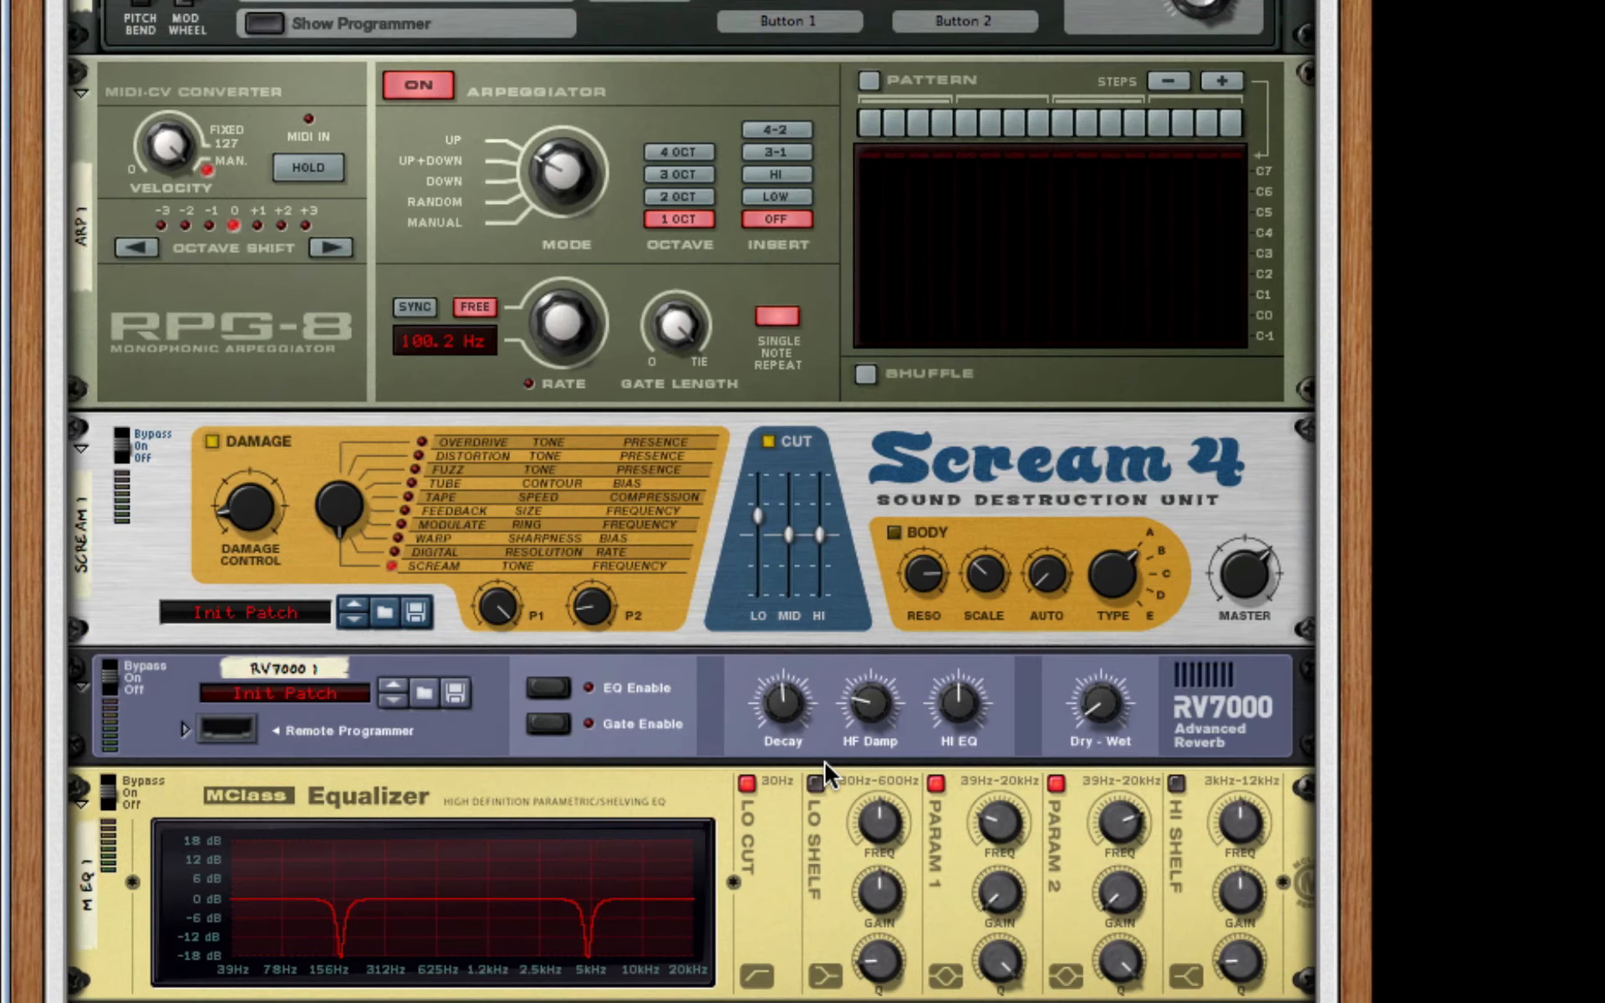
scroll(825, 773, "up", 3)
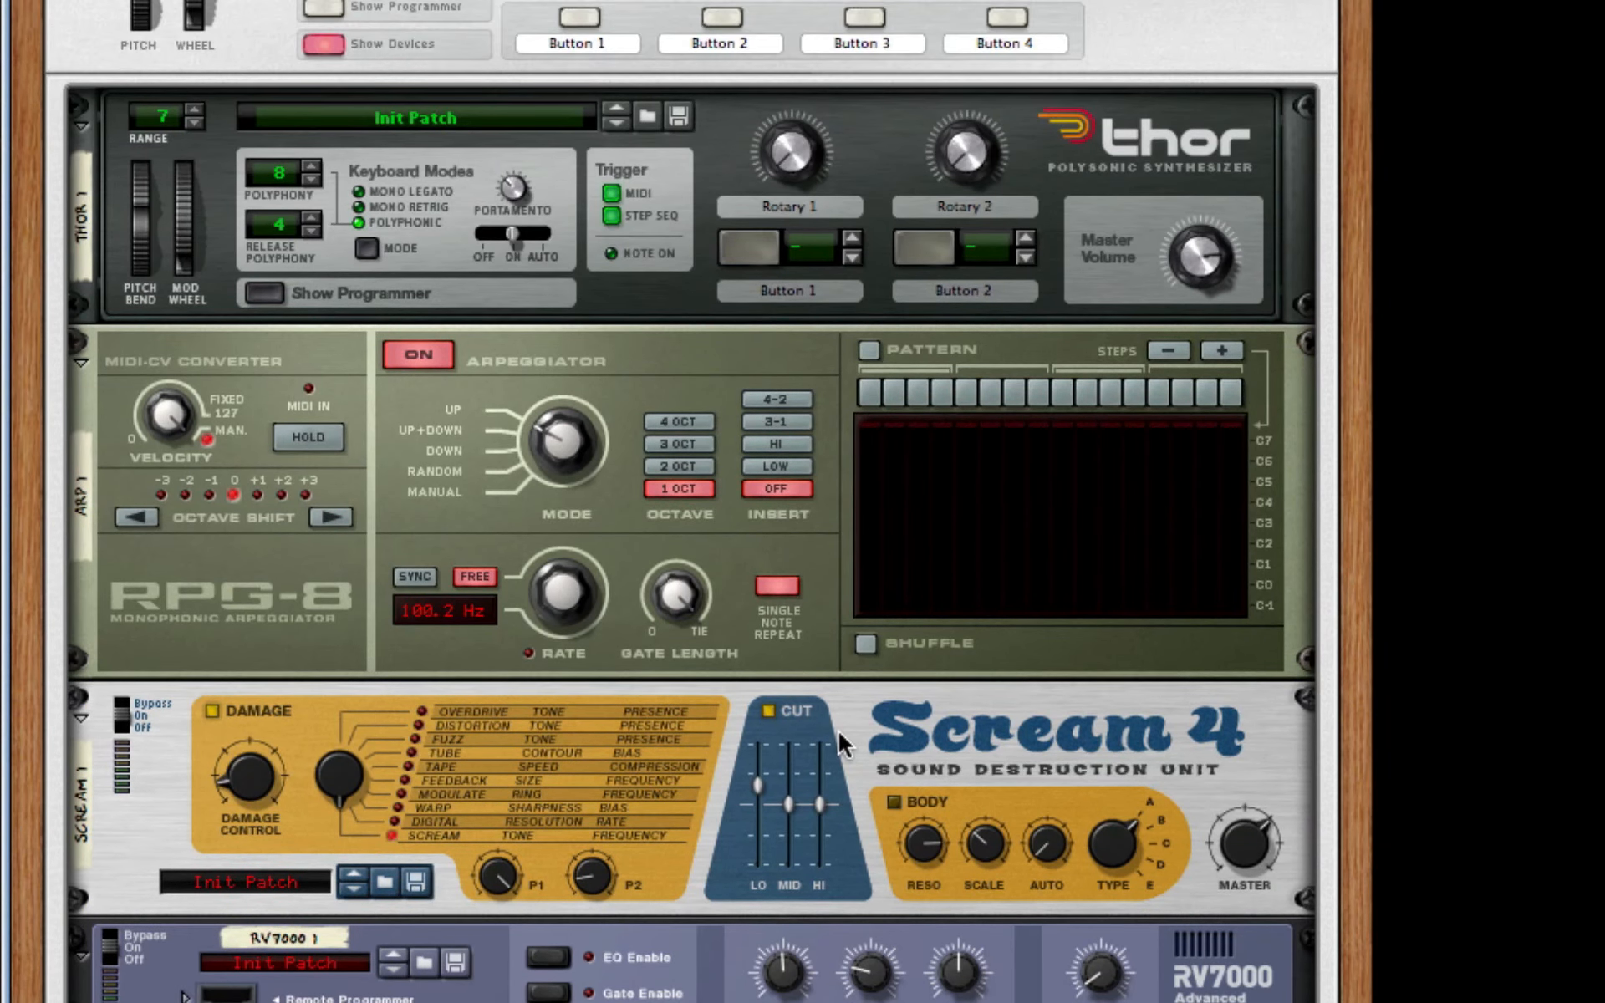